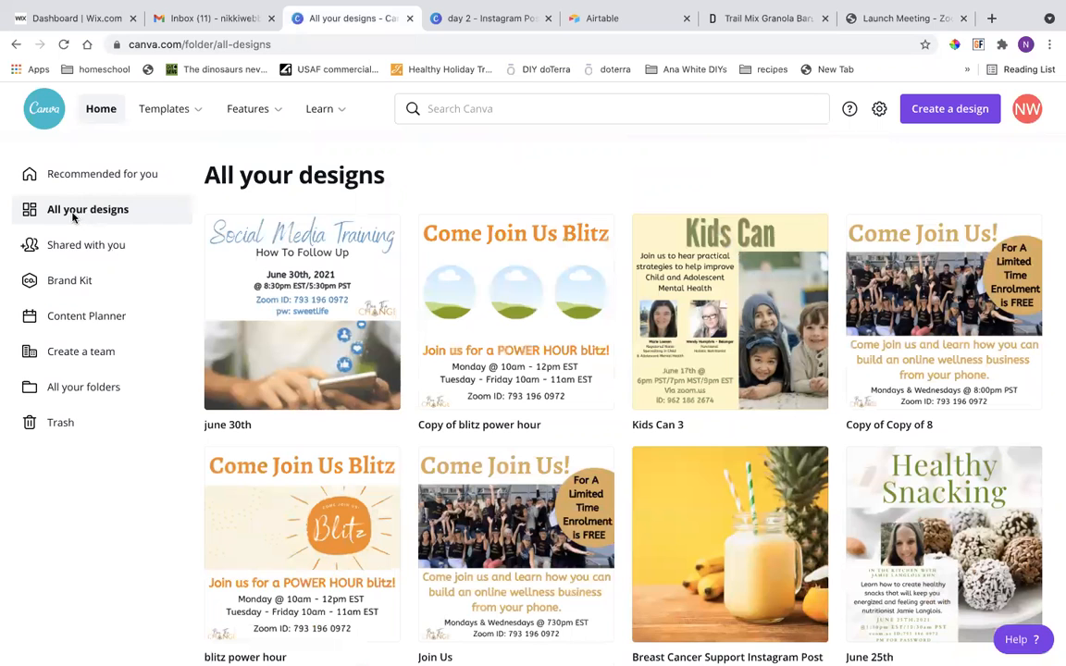
Browse the collection of all existing designs to review the graphics made so far.
left_click(99, 110)
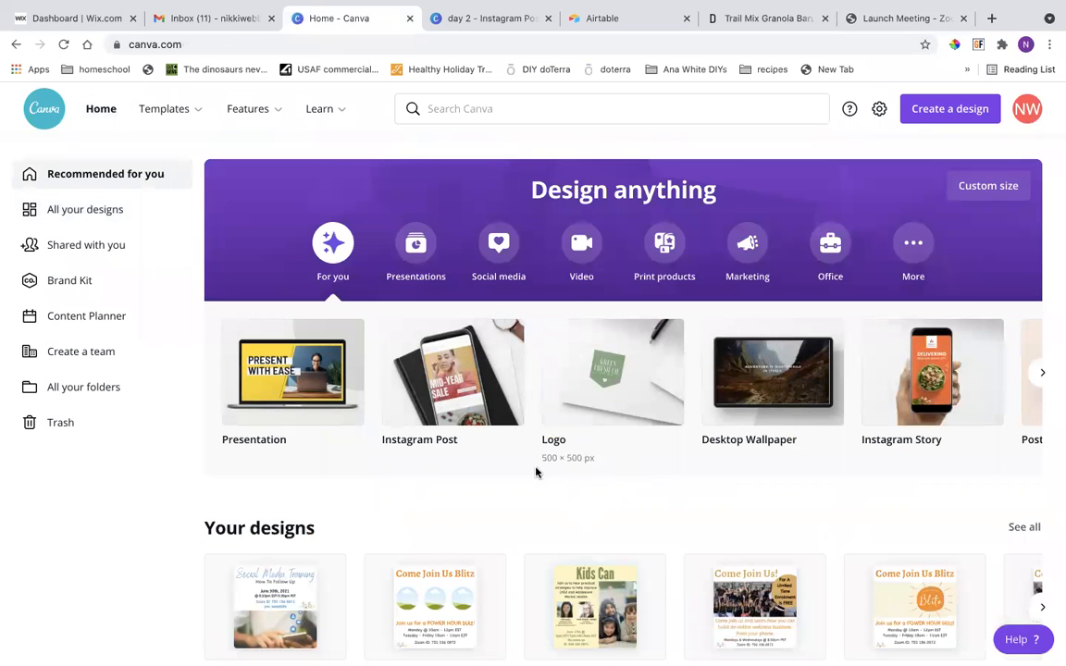
left_click(90, 217)
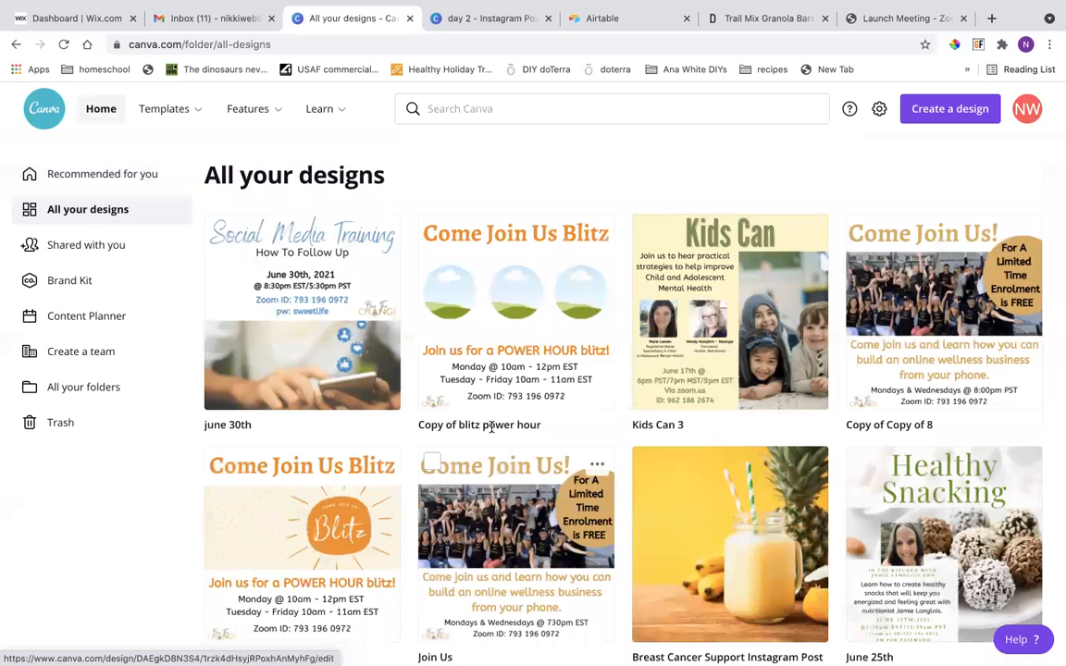
scroll(491, 428, "down", 3)
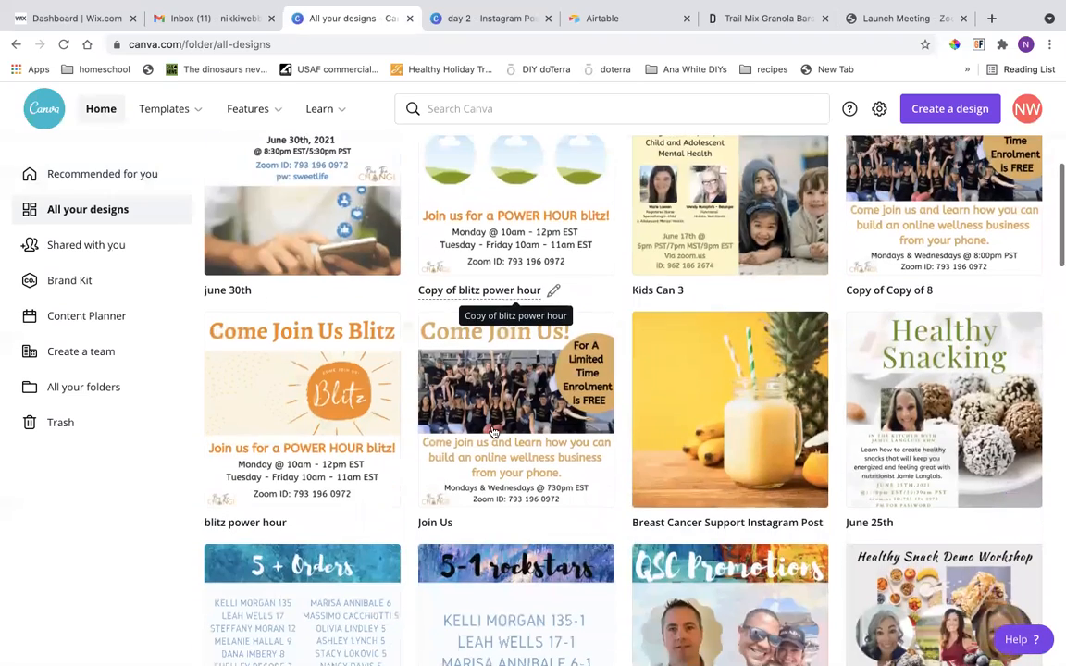
scroll(494, 432, "down", 4)
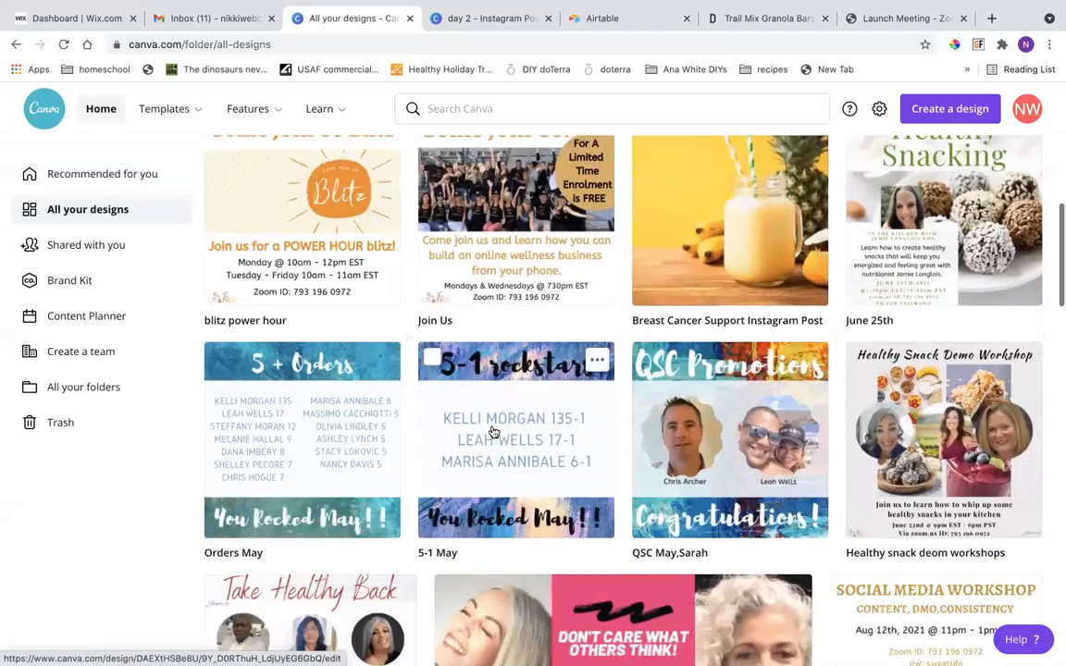
scroll(492, 431, "up", 5)
scroll(490, 428, "down", 10)
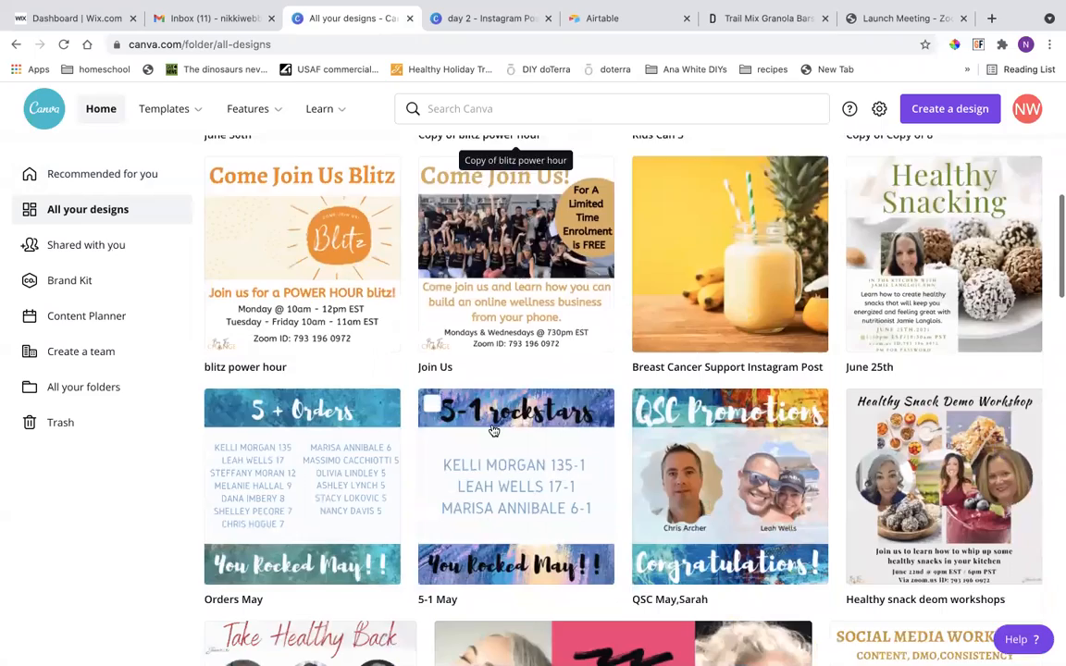
scroll(491, 427, "down", 5)
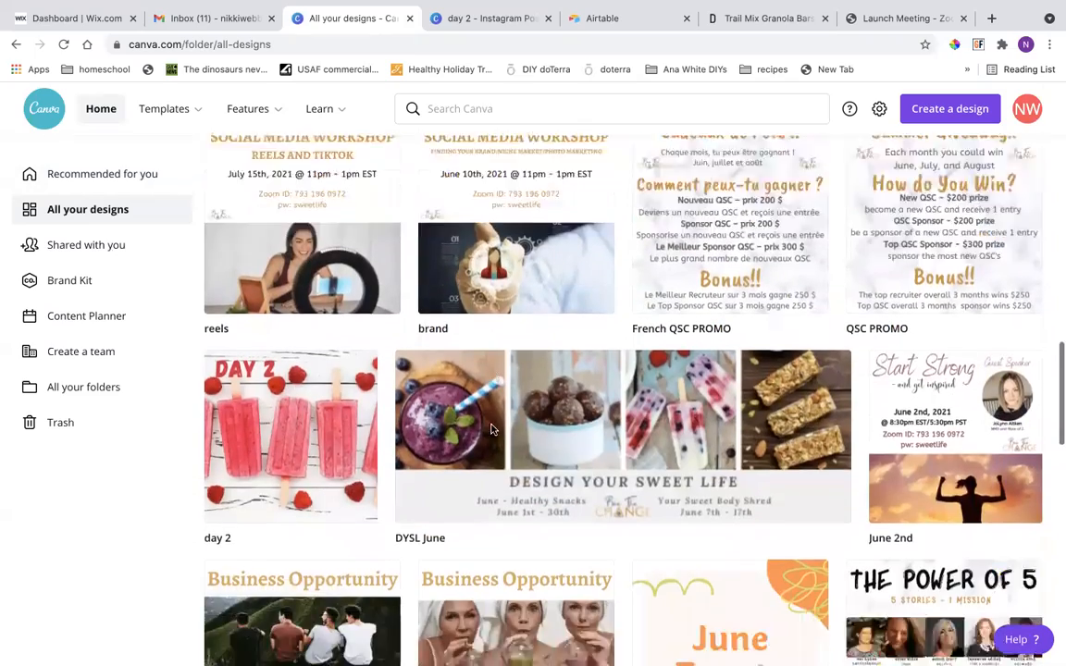
scroll(494, 431, "down", 2)
scroll(494, 431, "up", 2)
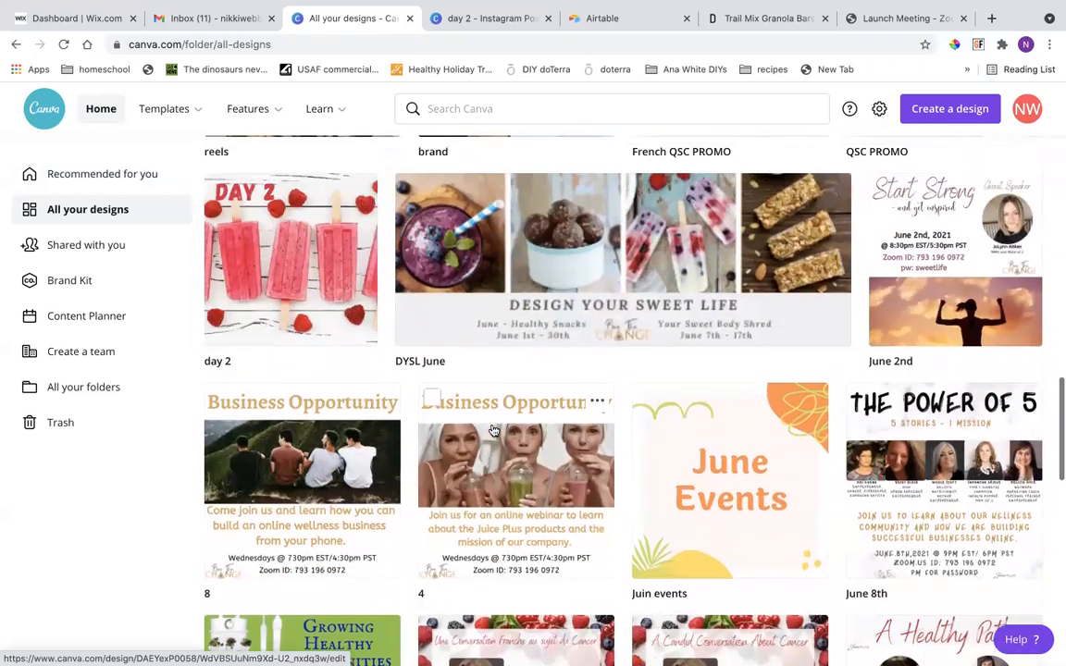
Switch to the day 2 Instagram post design and browse the available elements, from shapes and graphics to frames and grids.
left_click(490, 20)
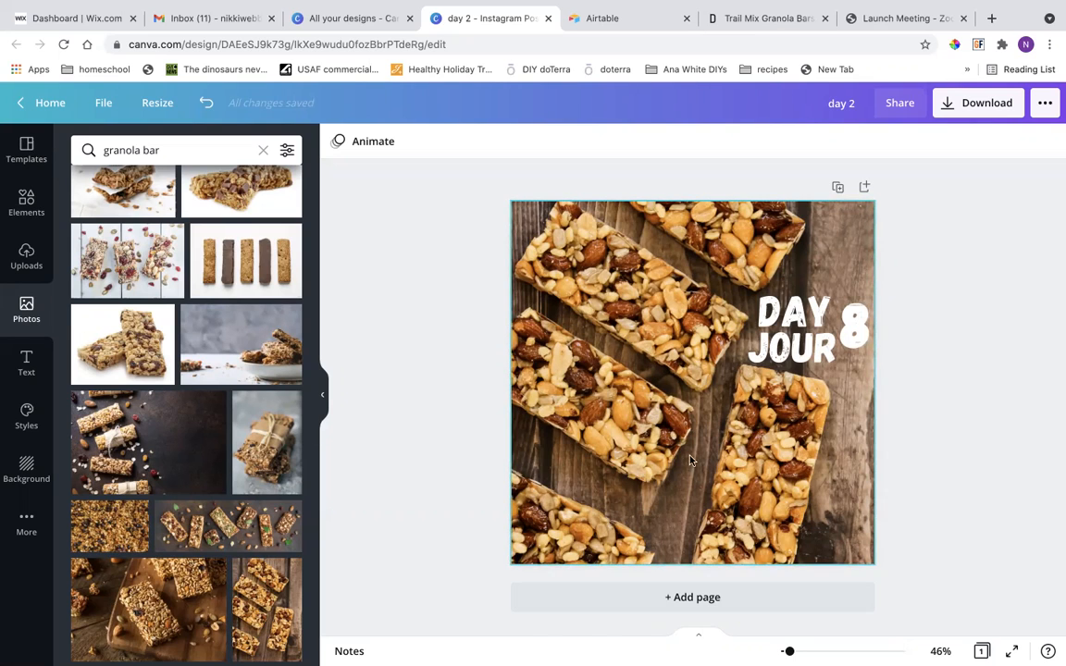
left_click(26, 202)
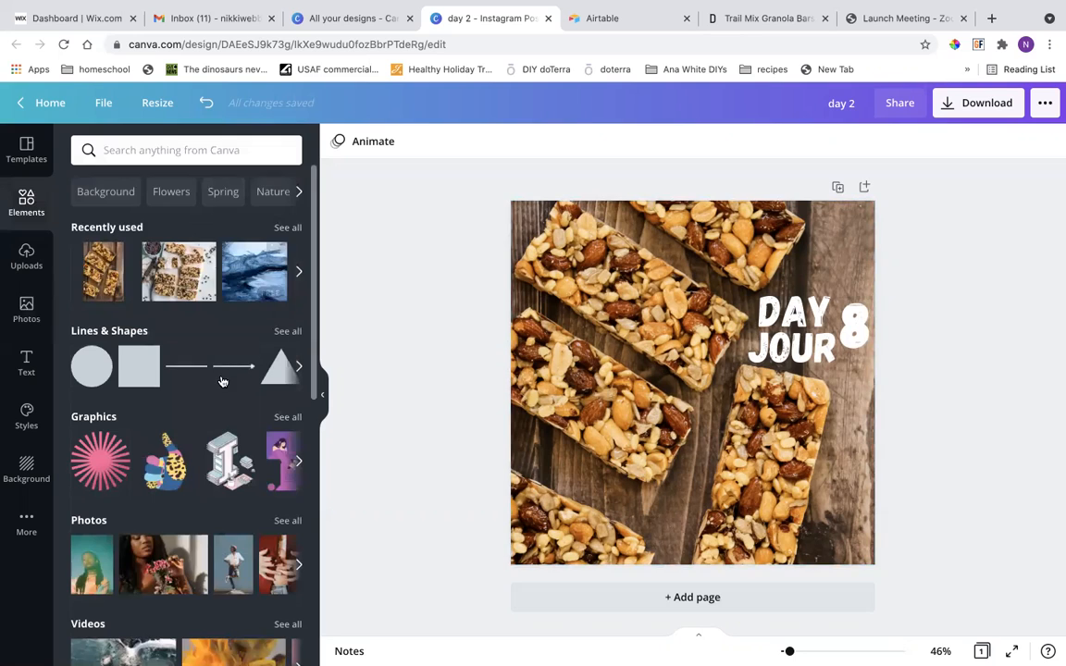
scroll(242, 268, "down", 3)
scroll(222, 381, "up", 1)
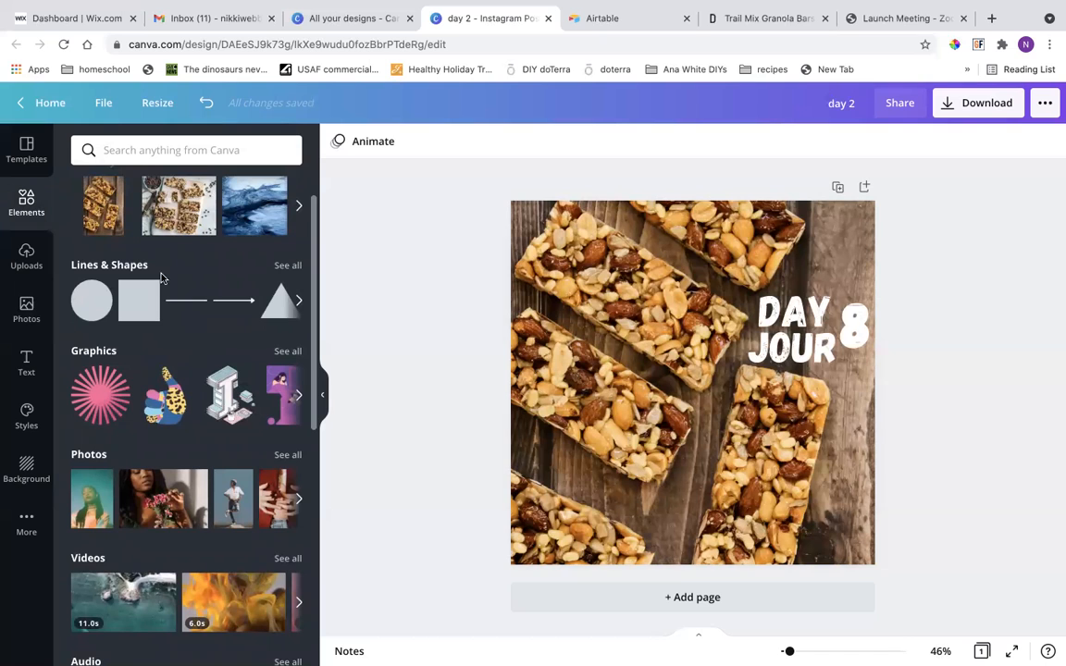
scroll(150, 409, "down", 5)
scroll(153, 413, "down", 1)
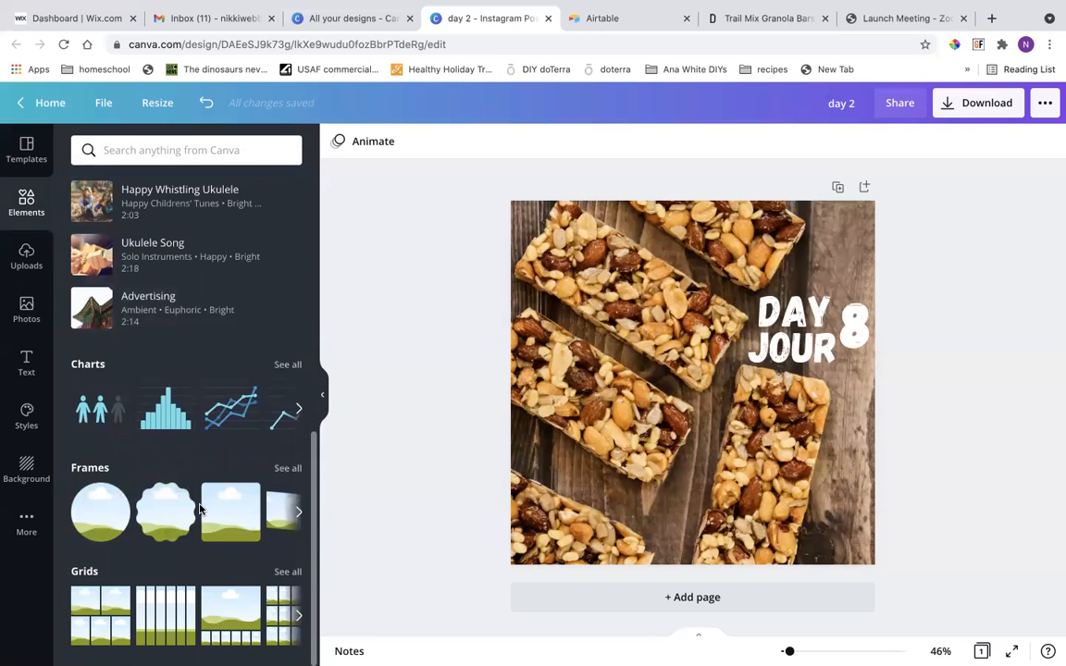
scroll(198, 503, "up", 1)
scroll(198, 504, "up", 5)
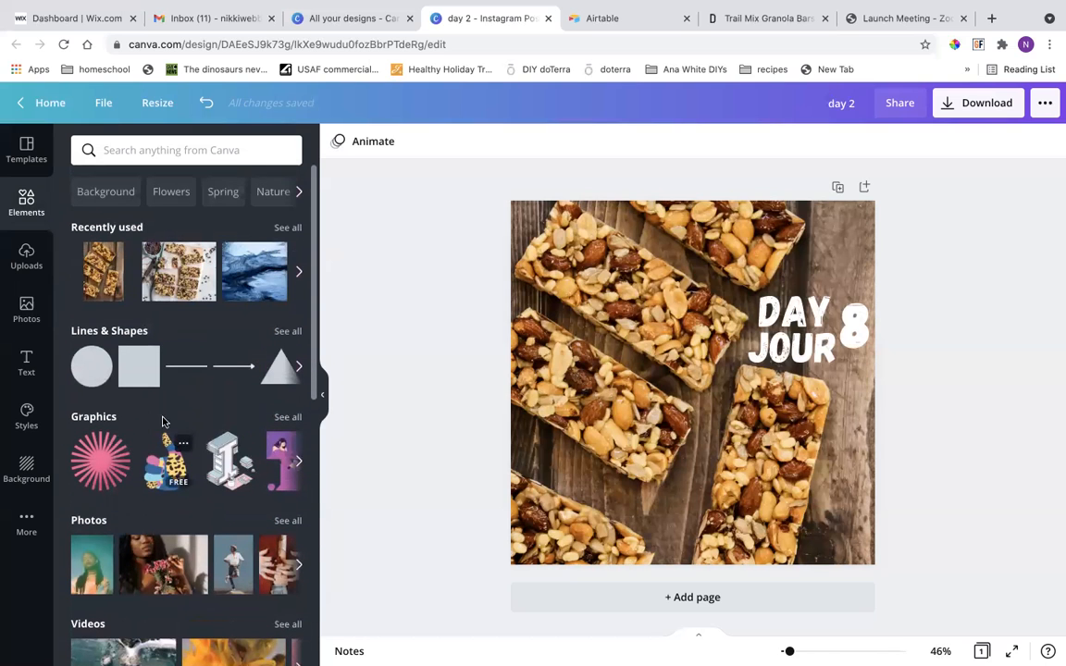
scroll(155, 555, "down", 1)
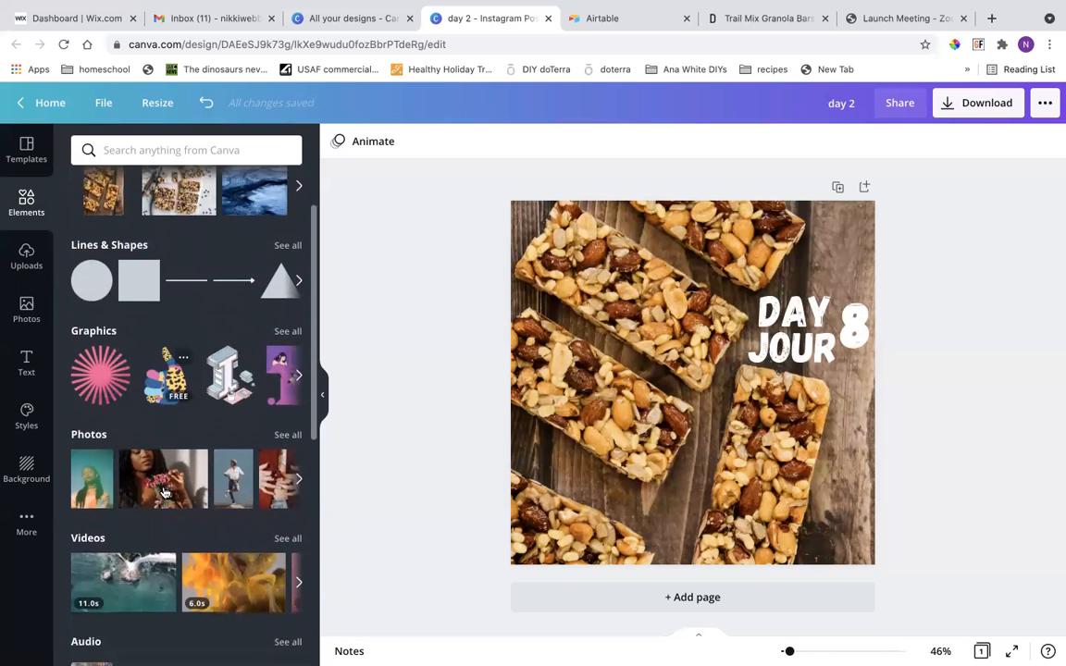
scroll(171, 574, "up", 1)
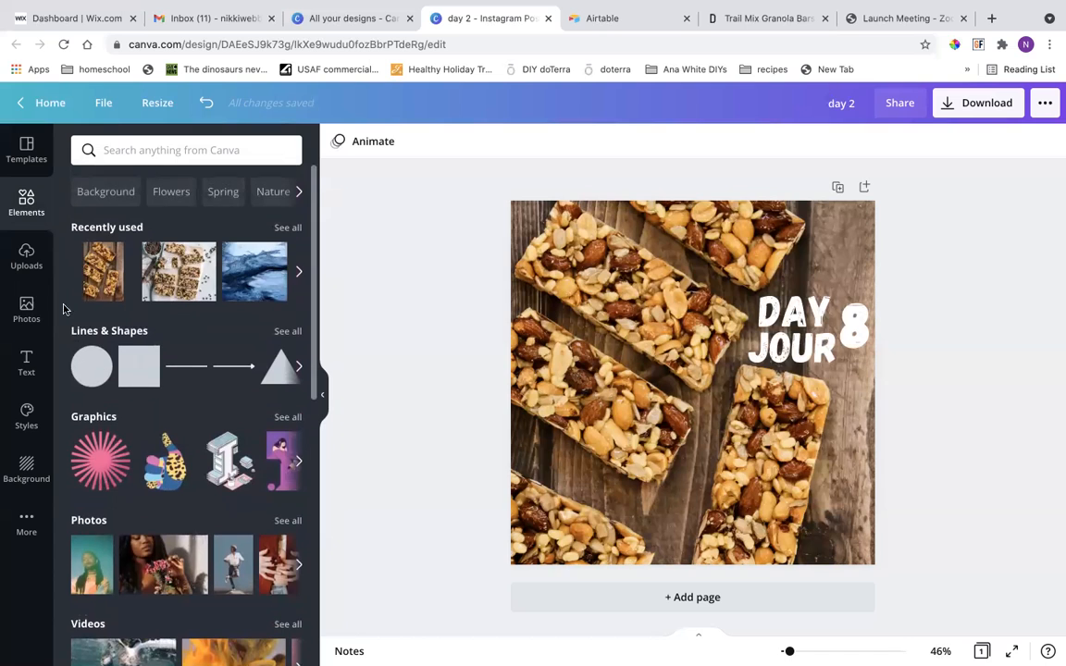
Look through the uploaded images available for the day 2 design.
left_click(29, 254)
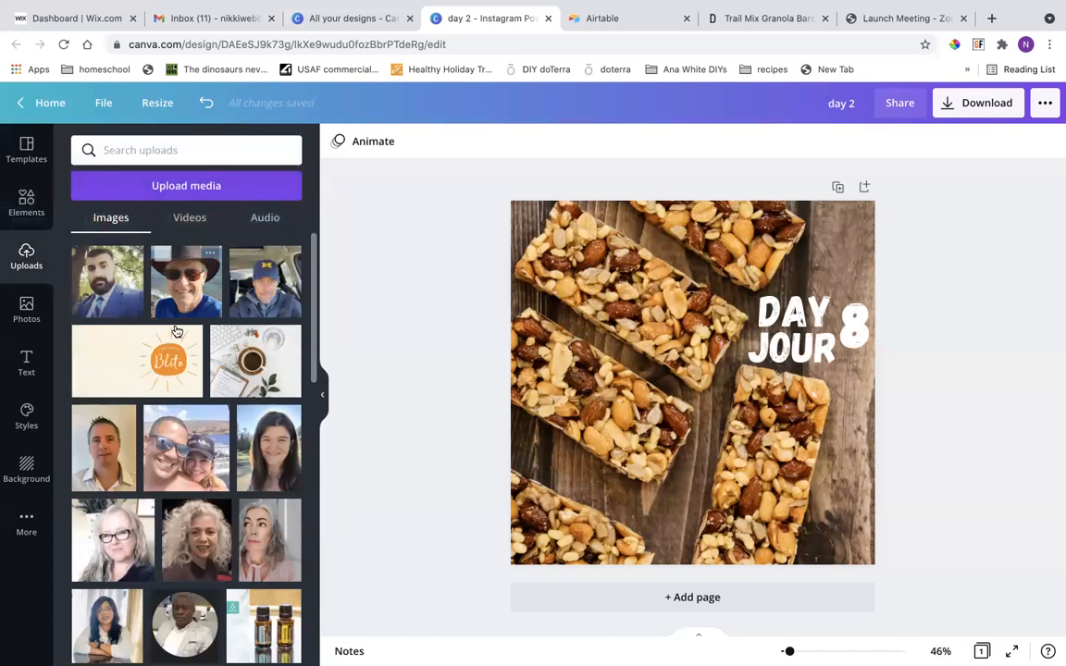
scroll(172, 546, "down", 5)
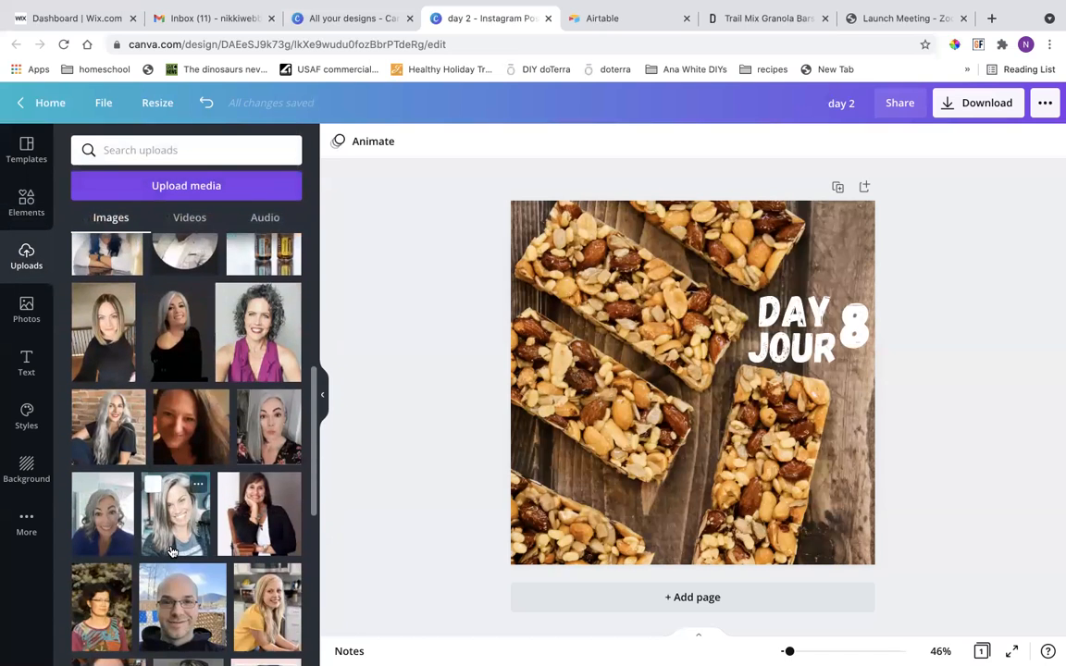
scroll(171, 551, "down", 2)
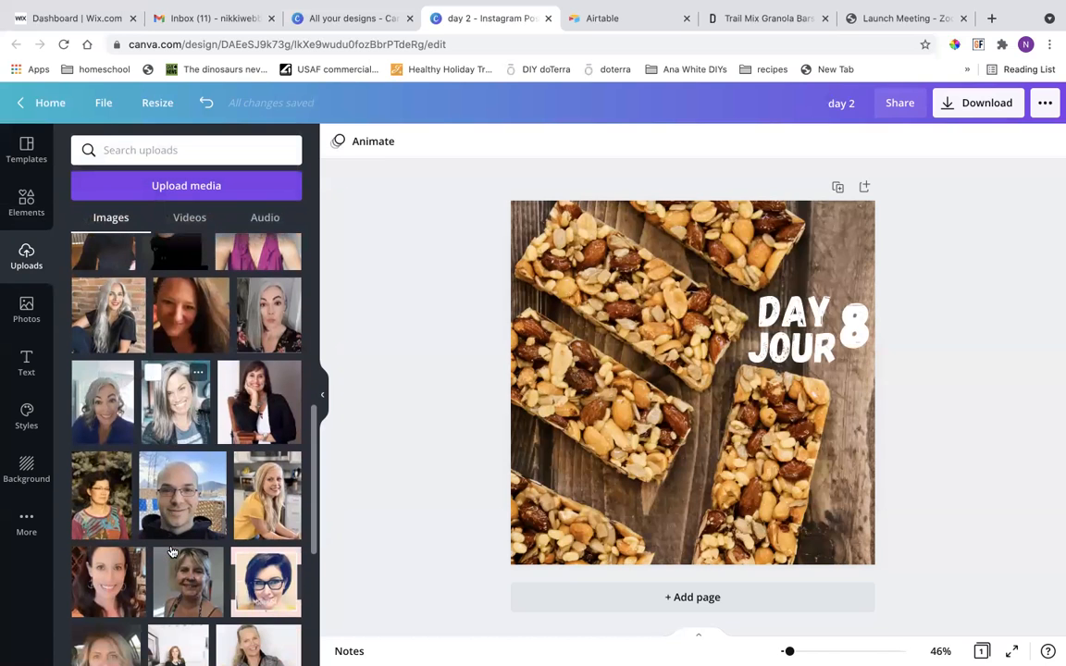
scroll(167, 575, "down", 15)
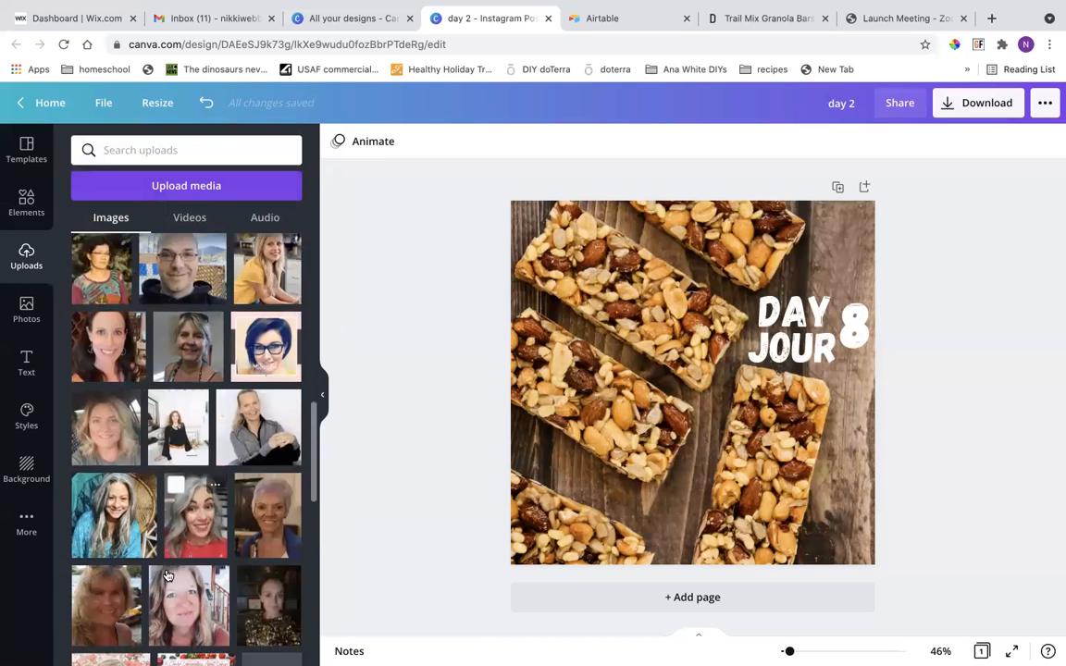
scroll(168, 575, "up", 20)
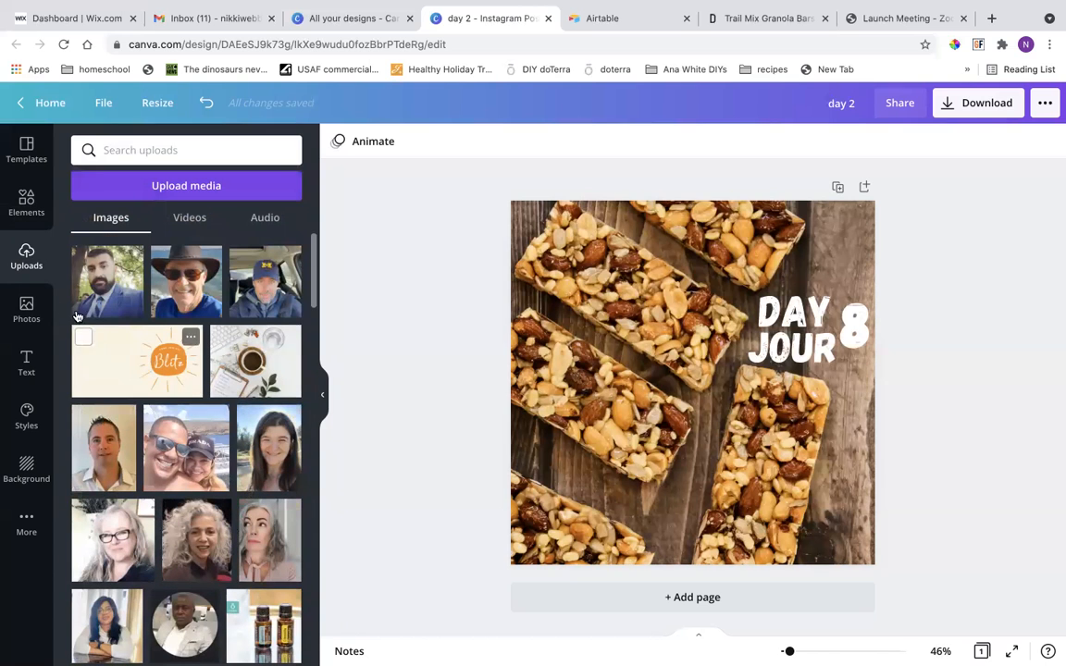
Look through the stock photos found for granola bar.
left_click(24, 305)
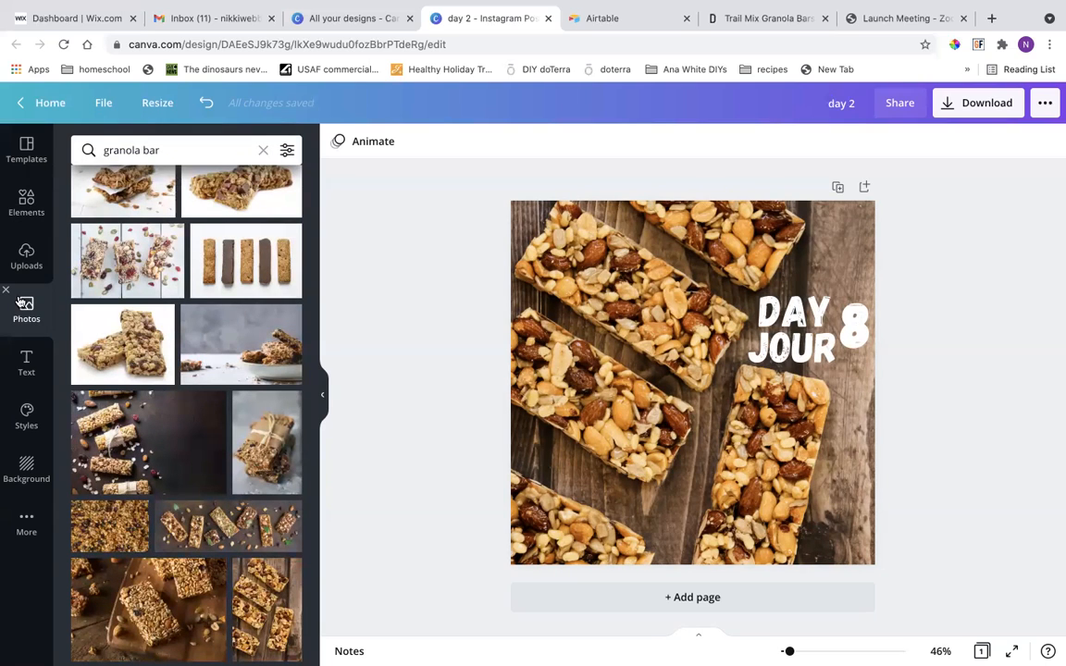
scroll(174, 454, "down", 3)
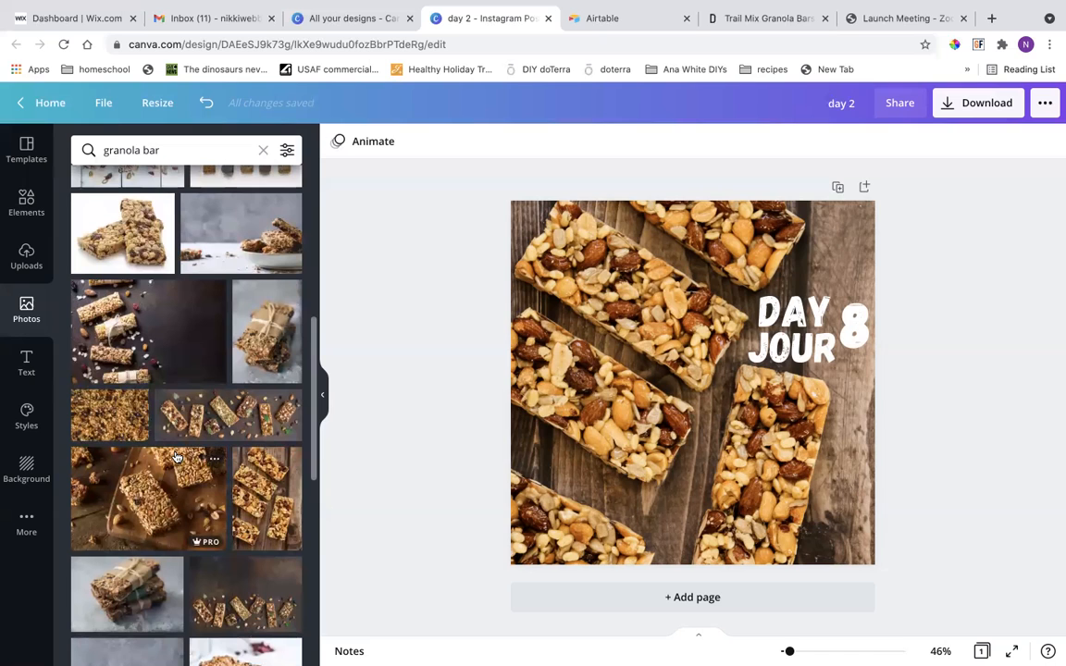
scroll(176, 457, "down", 3)
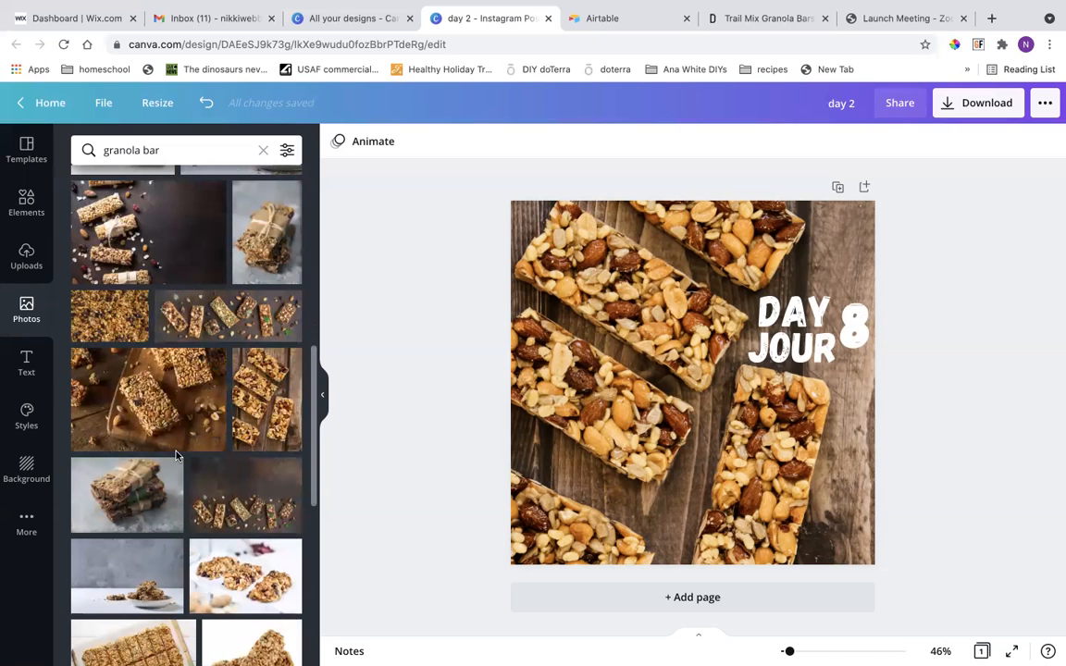
Check the ingredients on the Trail Mix Granola Bars recipe page and return to the day 2 design.
left_click(750, 18)
scroll(416, 296, "up", 1)
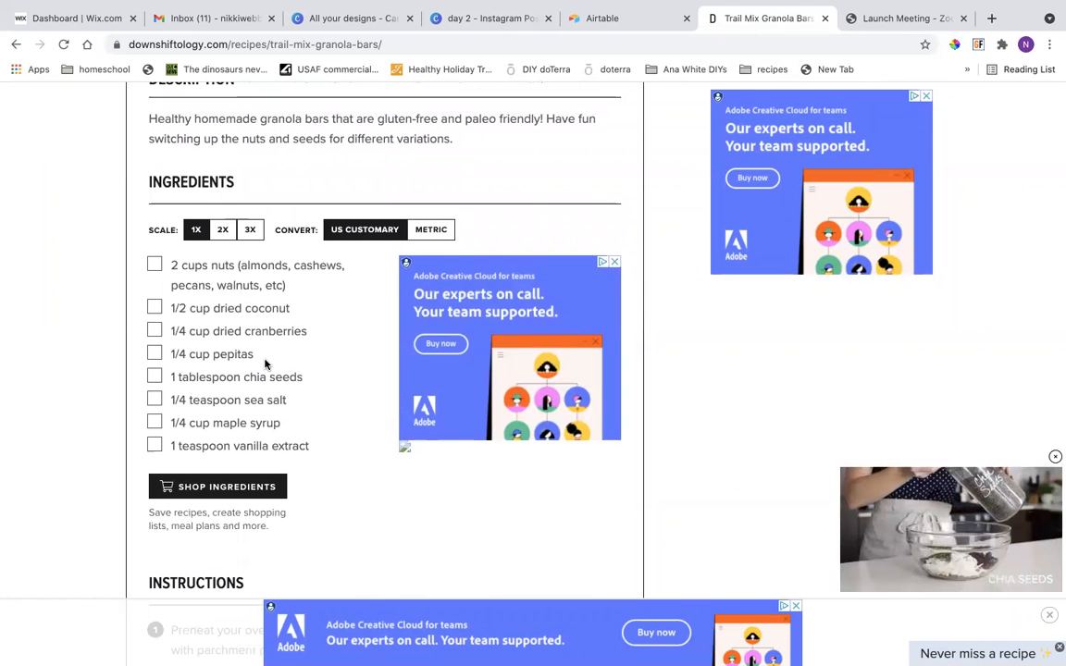
left_click(501, 20)
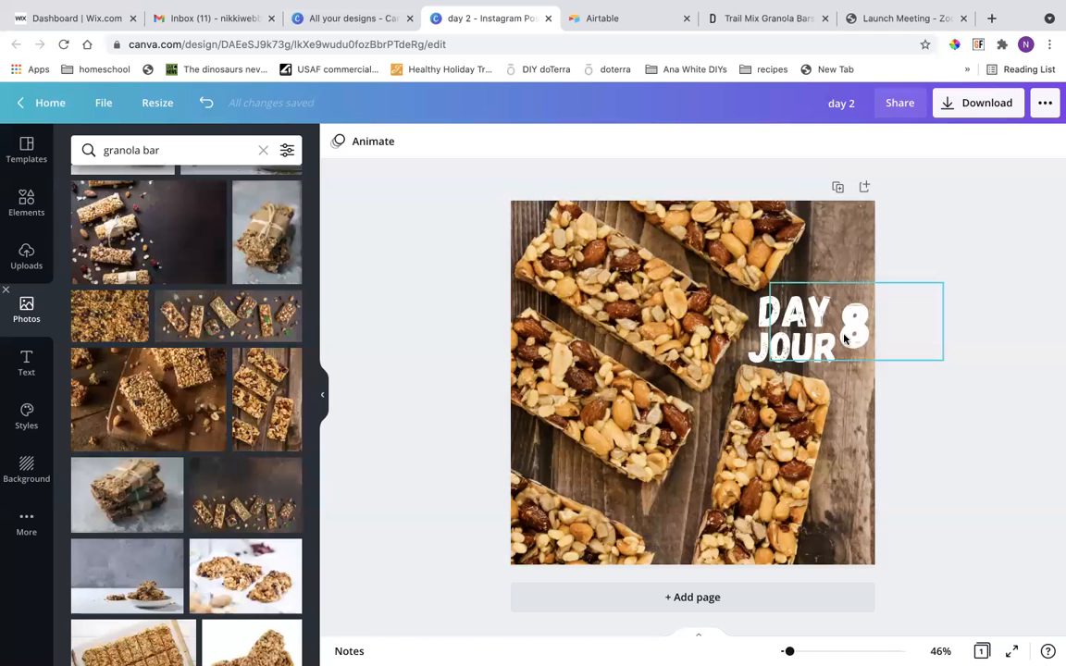
Shrink the DAY text to font size 95.2 and nudge the number 8 slightly down beside it.
left_click(767, 310)
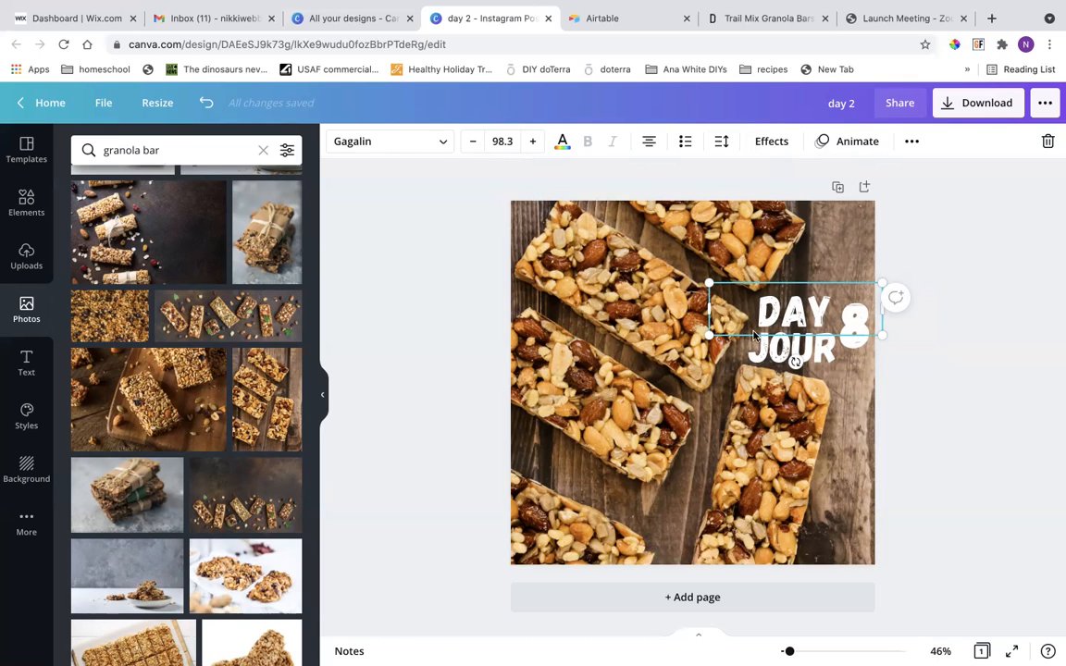
mouse_move(699, 276)
left_mouse_down()
mouse_move(675, 268)
mouse_move(714, 284)
left_mouse_up()
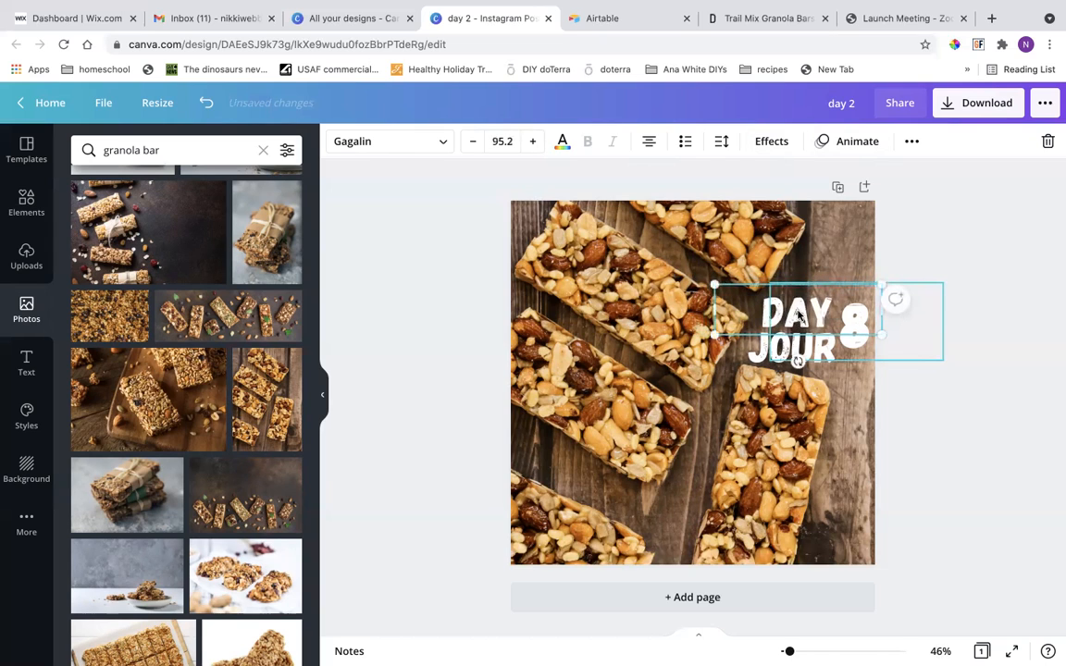
mouse_move(798, 315)
left_mouse_down()
mouse_move(787, 296)
mouse_move(732, 288)
mouse_move(769, 352)
mouse_move(792, 309)
mouse_move(799, 315)
left_mouse_up()
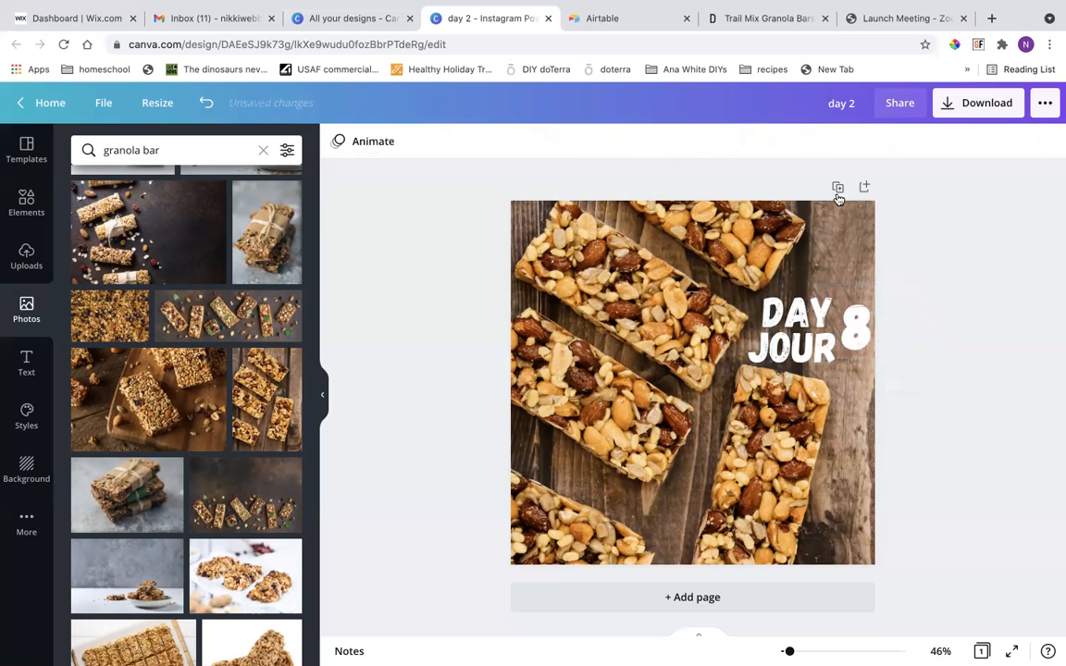
Select the number 8 text and review its colour options, including the brand, photo and default colours.
left_click(790, 297)
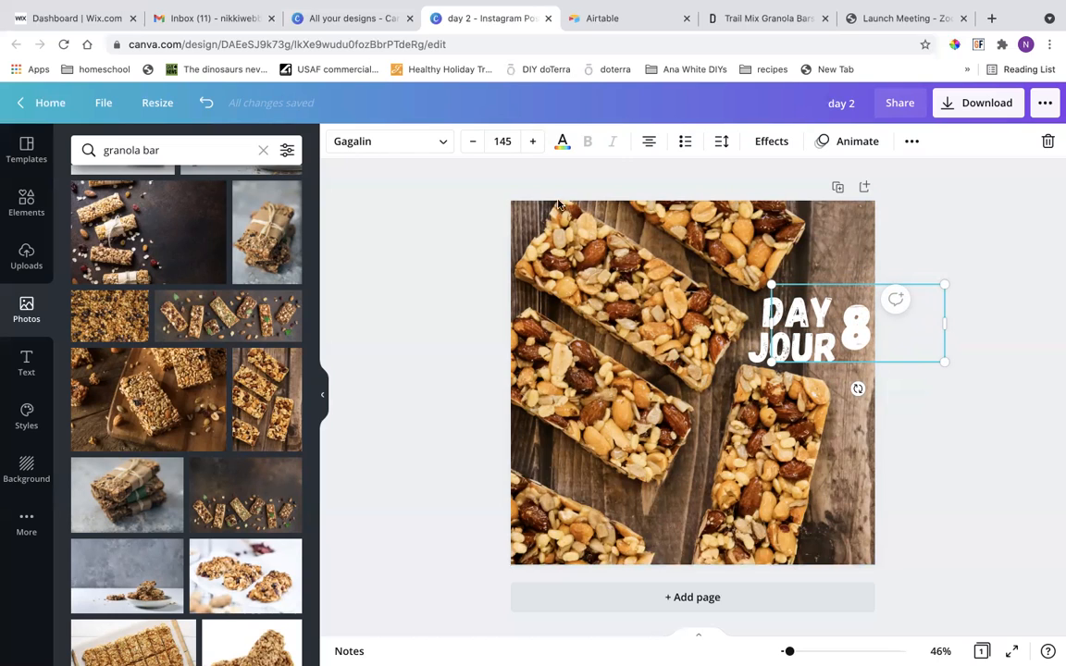
left_click(563, 142)
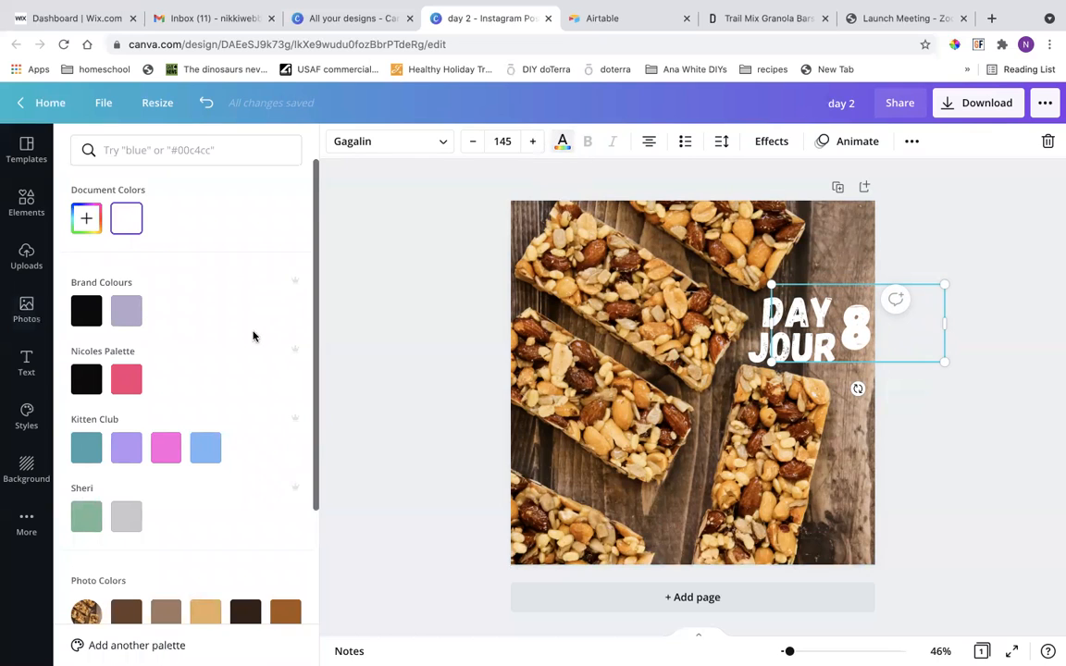
scroll(253, 336, "down", 3)
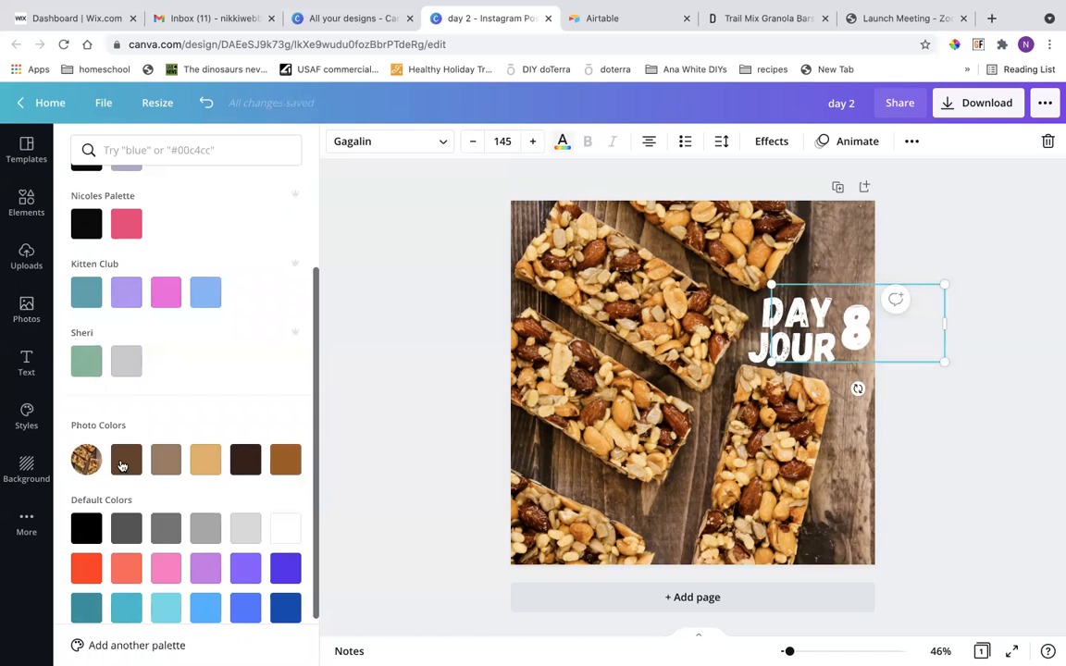
scroll(250, 381, "up", 2)
scroll(233, 452, "down", 4)
scroll(233, 452, "up", 6)
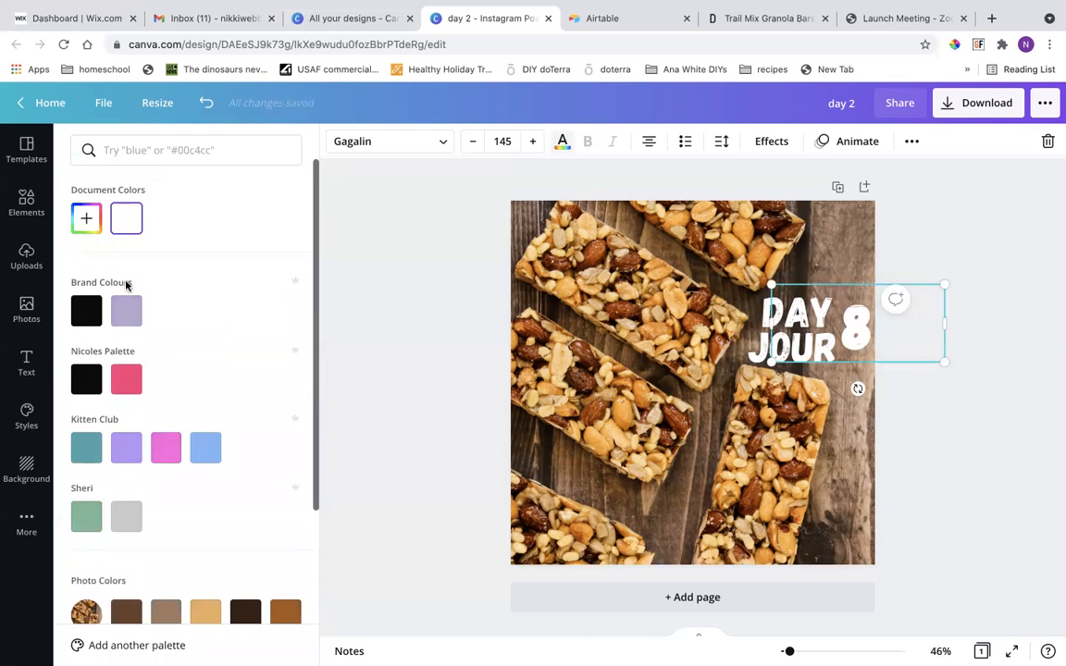
Review the fonts available for the number 8 text and open the options for adding new text.
left_click(364, 145)
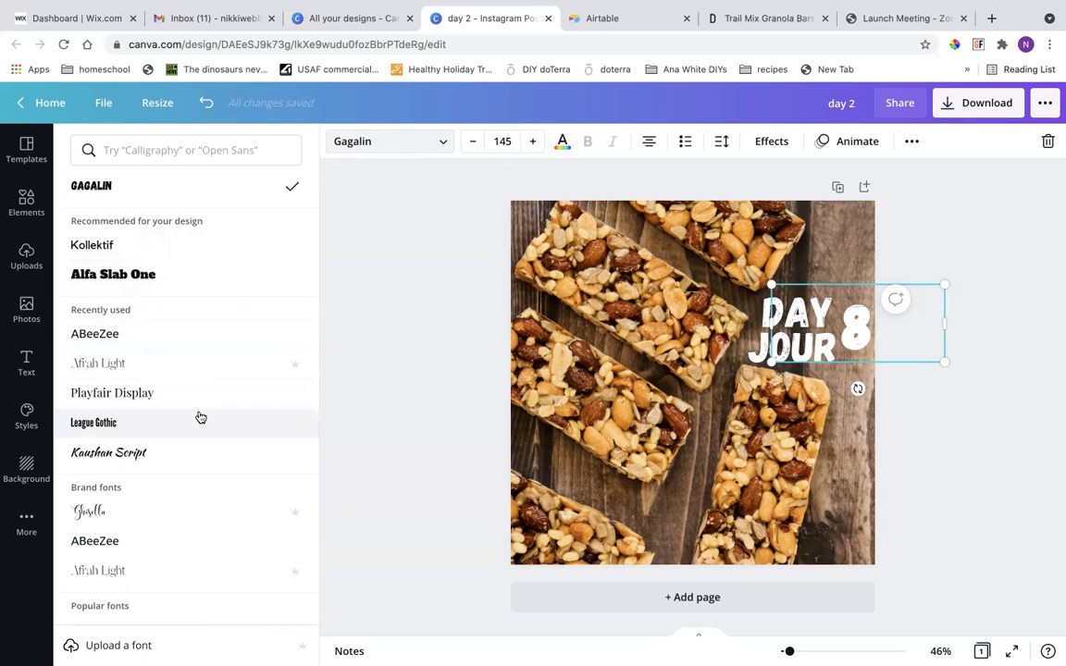
scroll(221, 466, "down", 3)
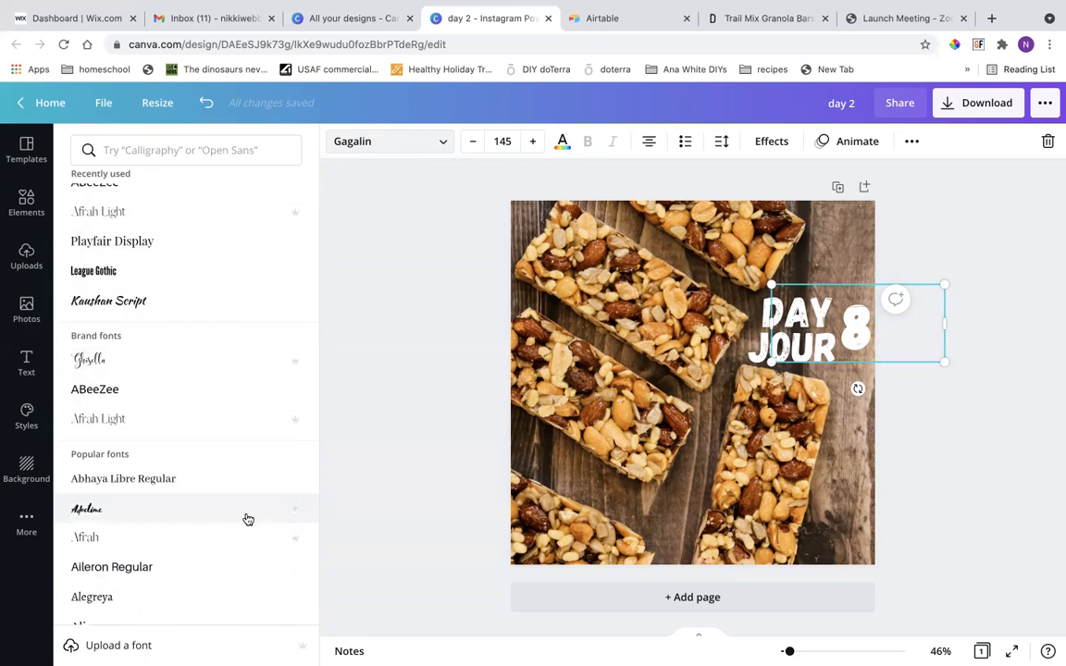
scroll(248, 519, "down", 5)
scroll(245, 519, "up", 9)
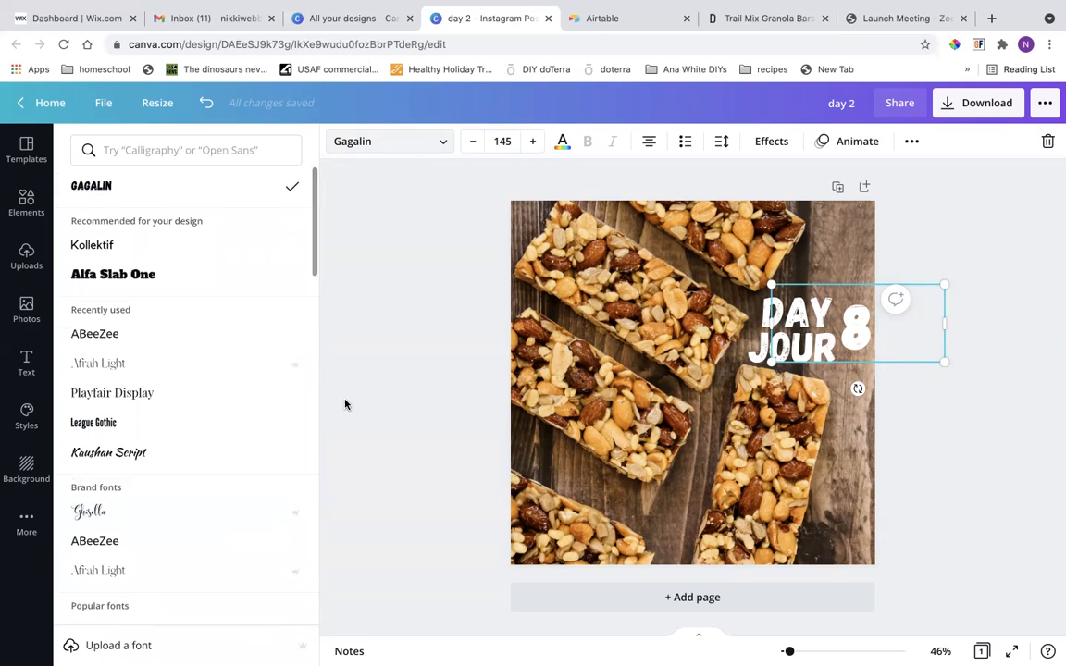
left_click(28, 357)
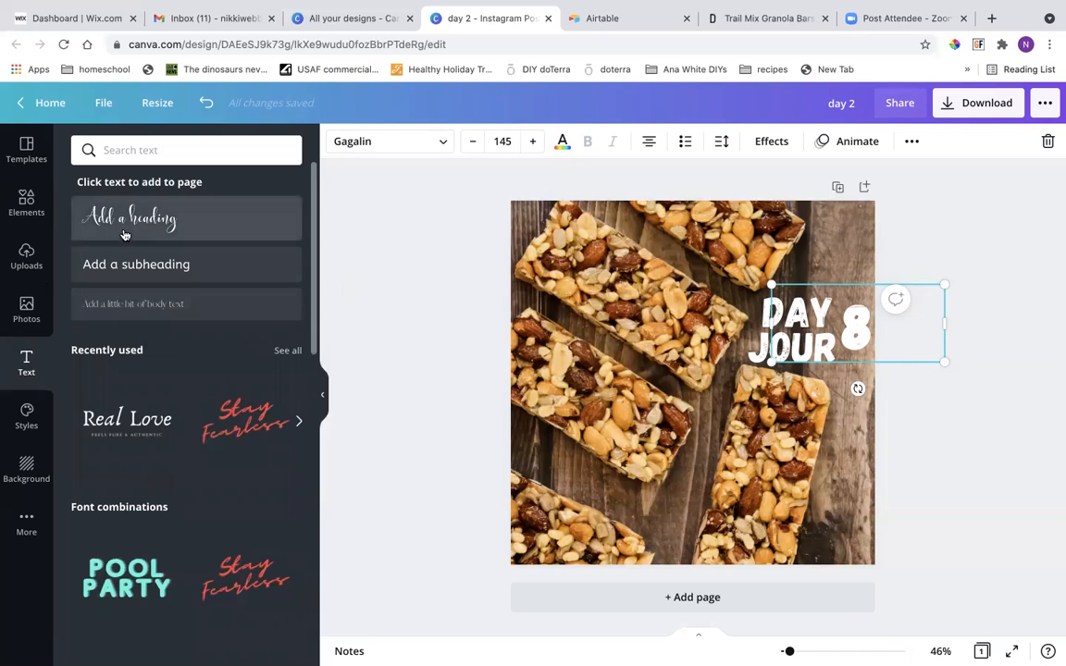
Look through the granola bar results in the photo library, then deselect the number 8 text.
left_click(28, 308)
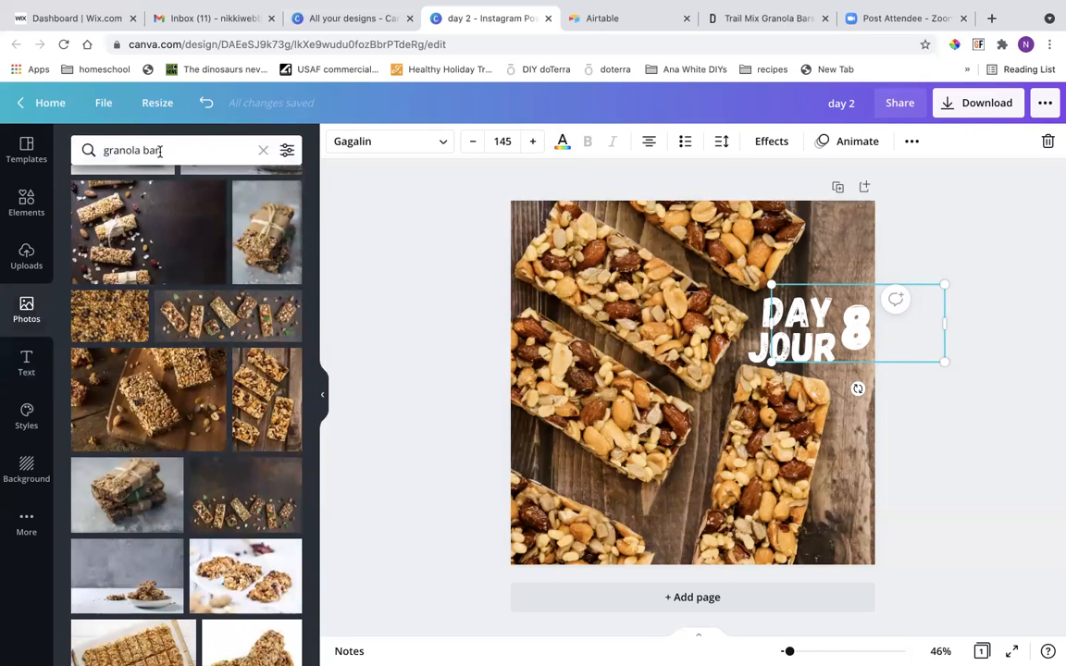
scroll(180, 377, "down", 2)
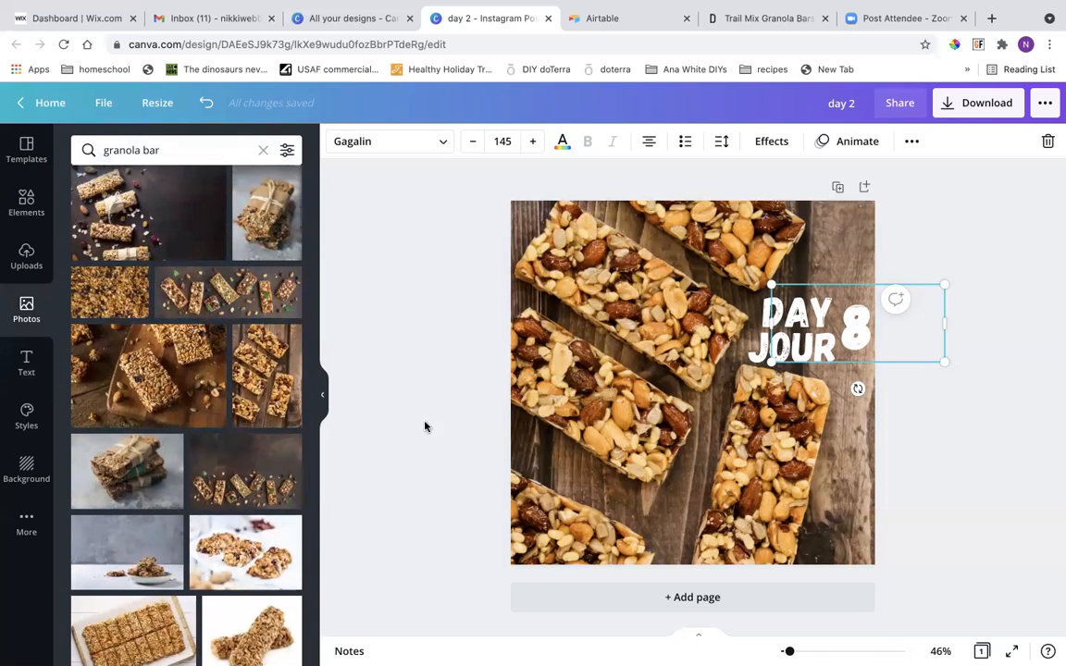
scroll(311, 524, "down", 4)
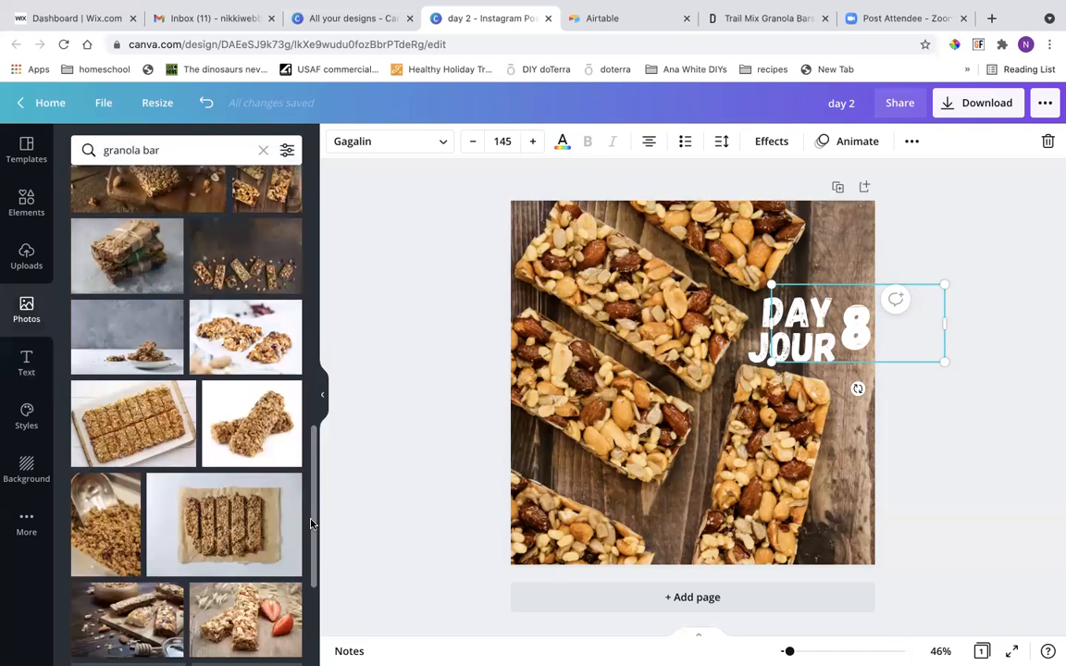
scroll(311, 524, "up", 1)
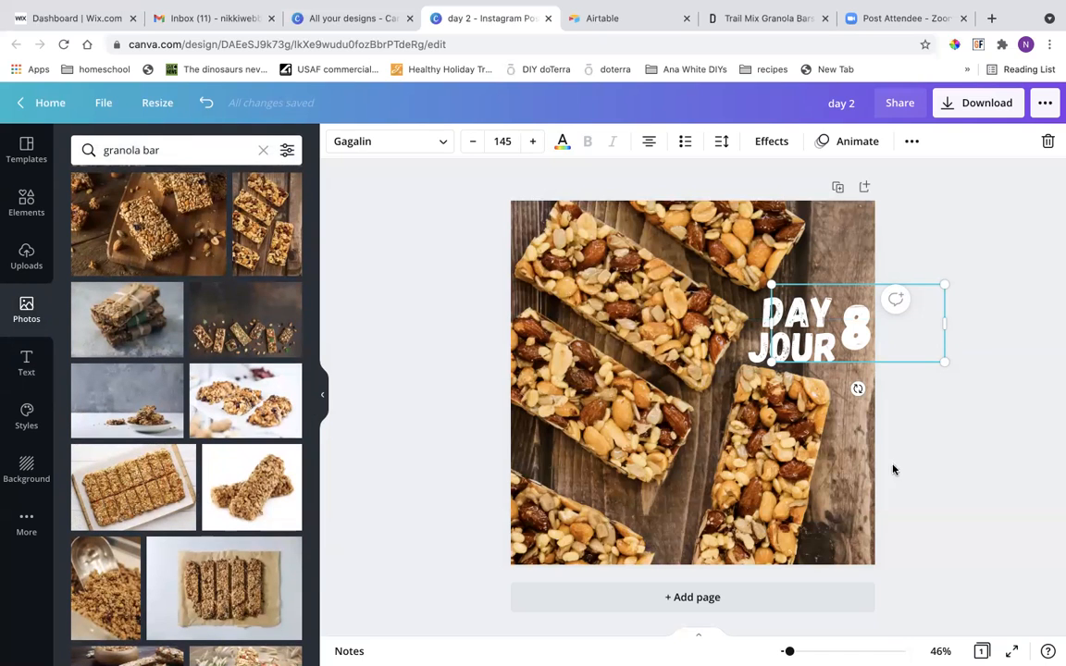
left_click(914, 417)
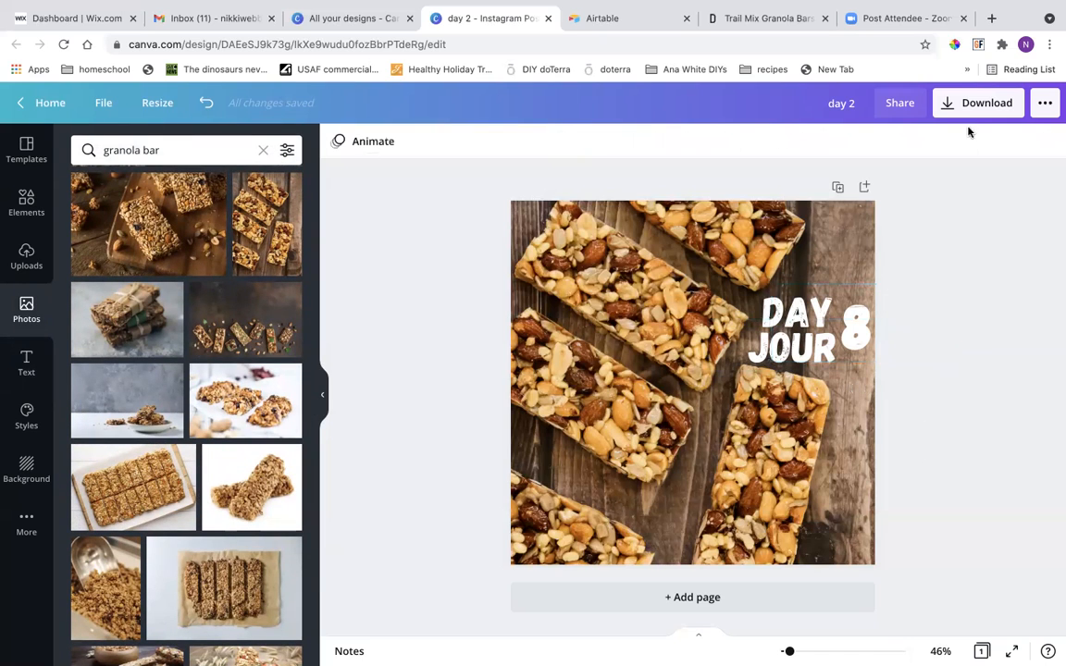
Rename the design as day 8 and download it as a PNG.
left_click(853, 109)
key("BackSpace")
type("8")
left_click(963, 108)
left_click(920, 421)
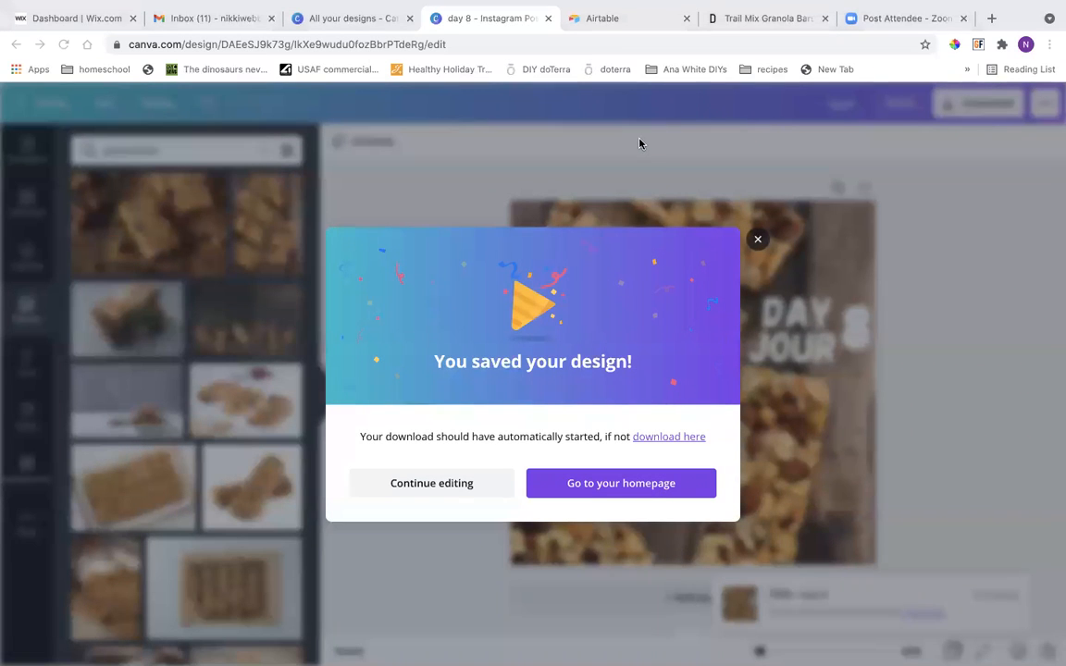
Switch to Airtable and open the Content calendar base in the Monthly Theme Posts workspace.
left_click(584, 24)
scroll(462, 399, "down", 2)
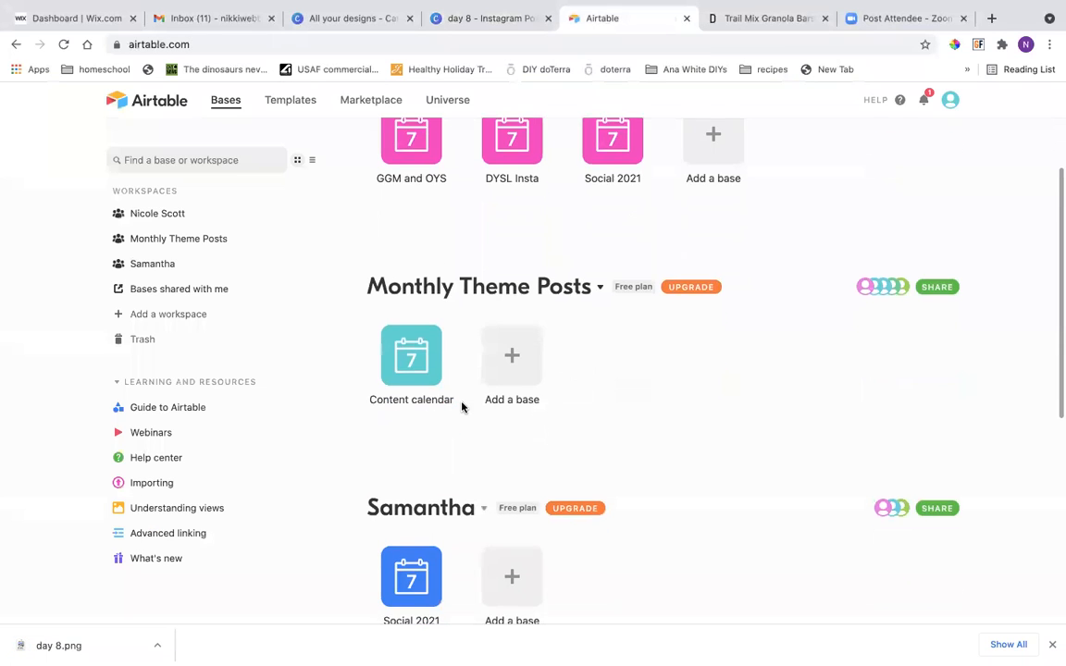
left_click(422, 362)
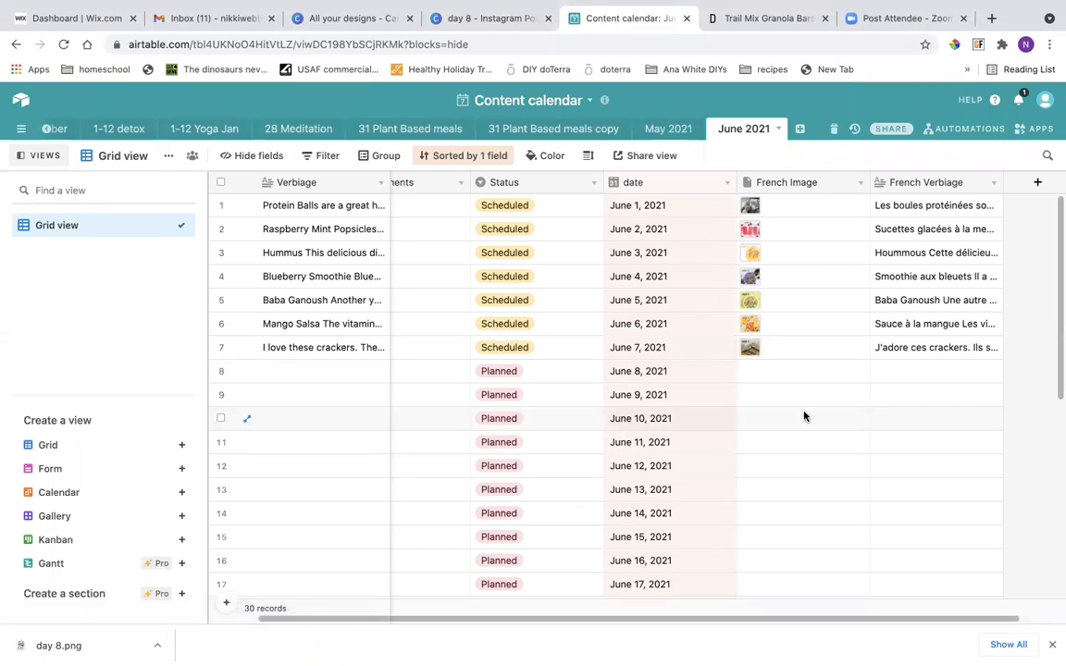
Upload day 8.png to the French Image field of the June 8, 2021 record.
left_click(780, 372)
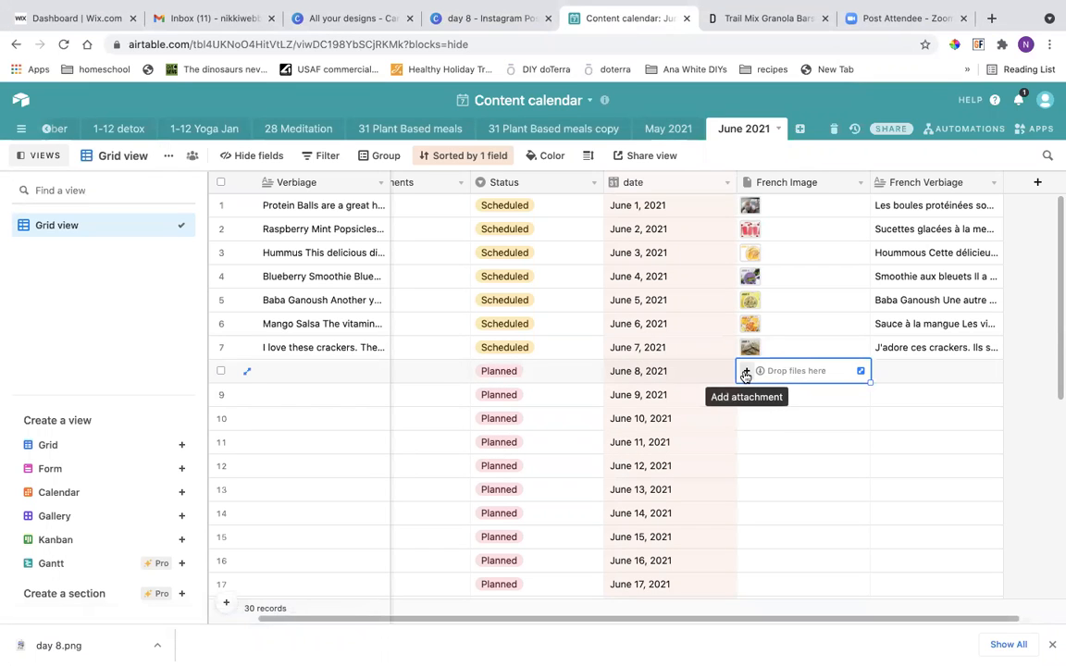
left_click(745, 372)
left_click(547, 326)
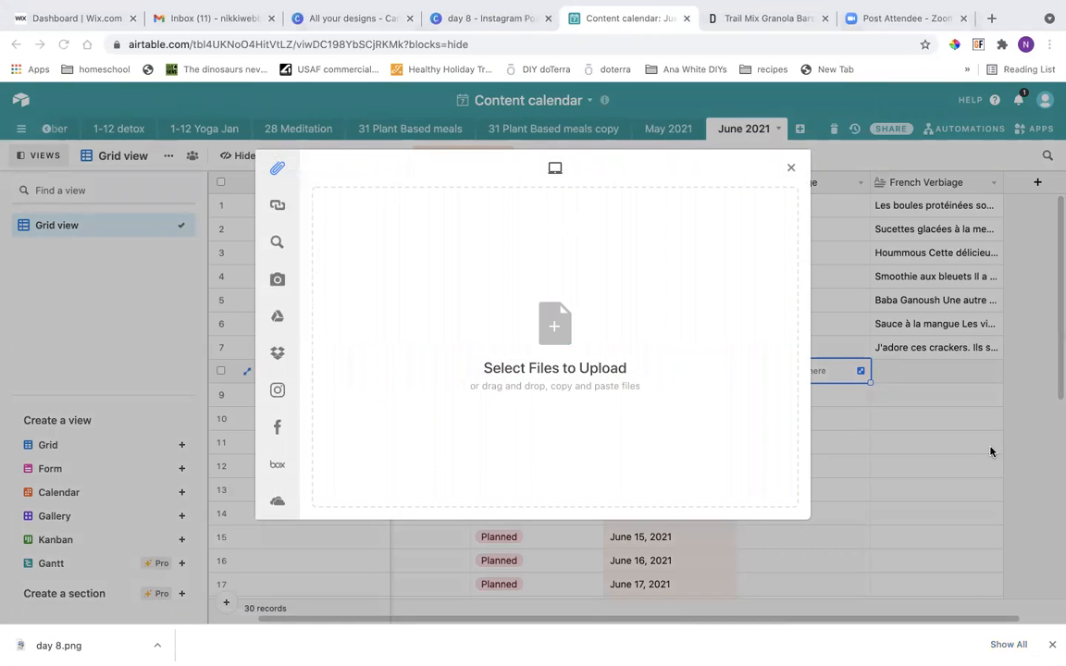
key("Return")
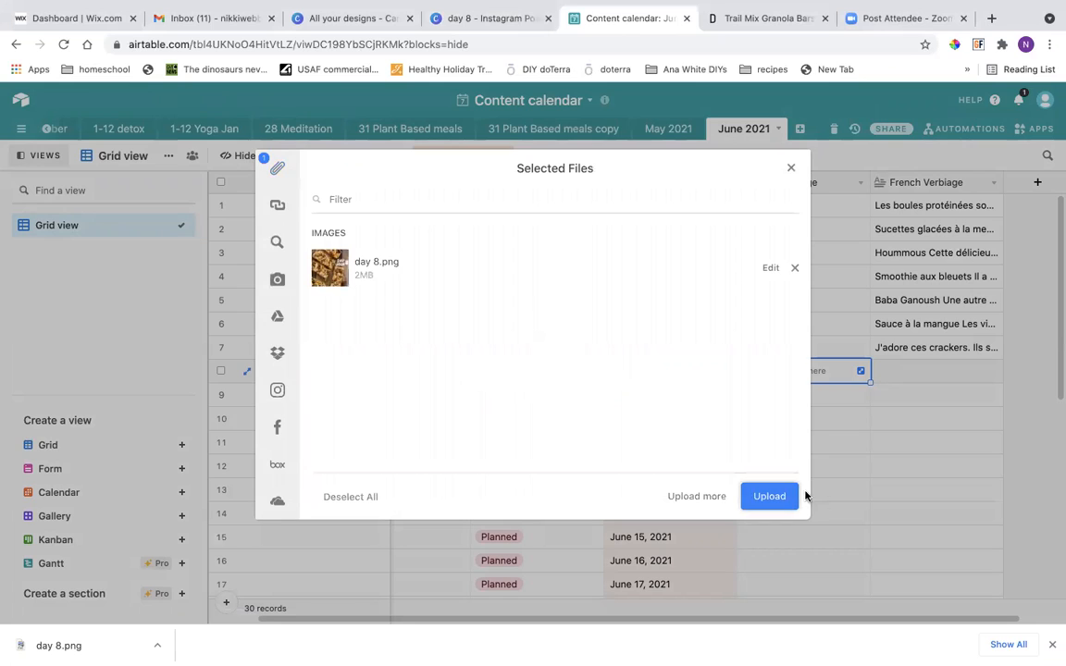
left_click(776, 497)
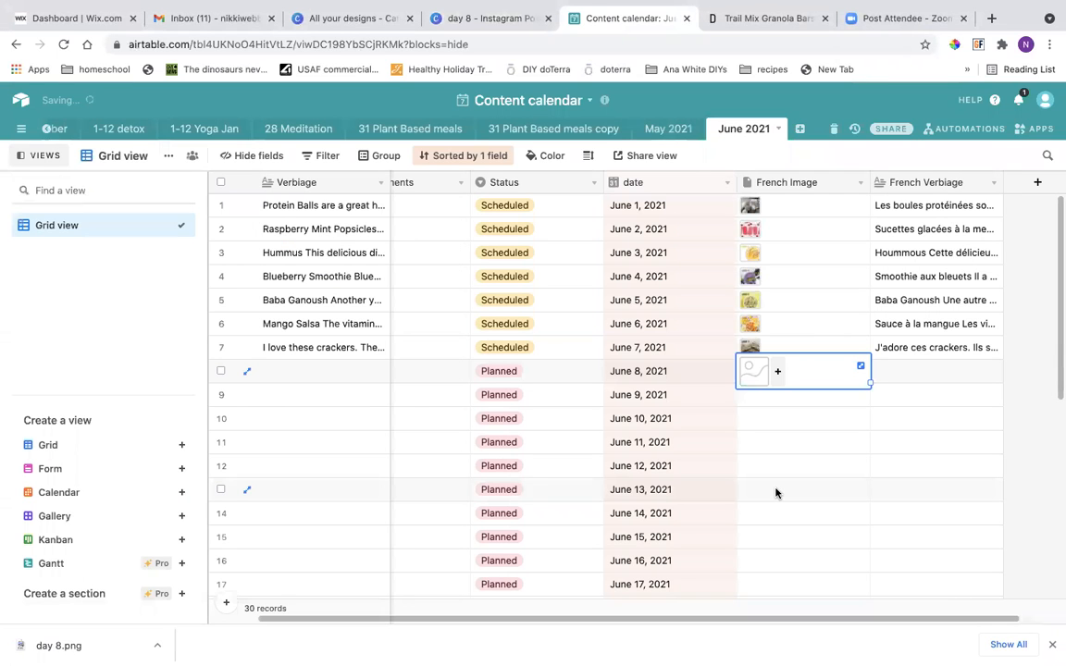
Upload day 8.png to the Attachments field of the June 8, 2021 record.
scroll(774, 492, "left", 2)
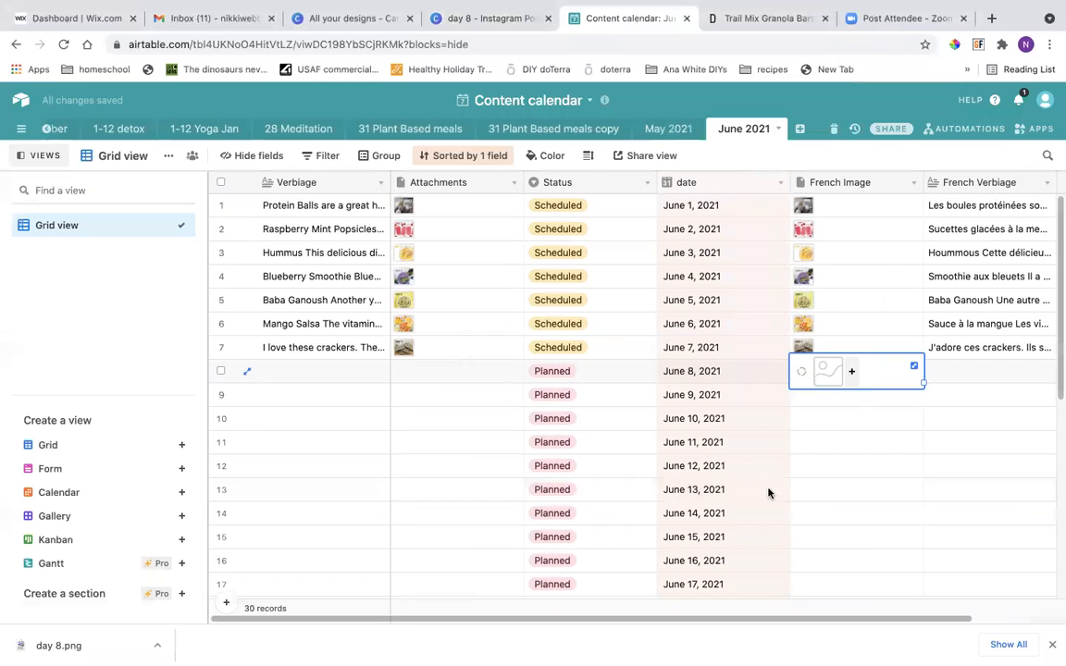
left_click(469, 374)
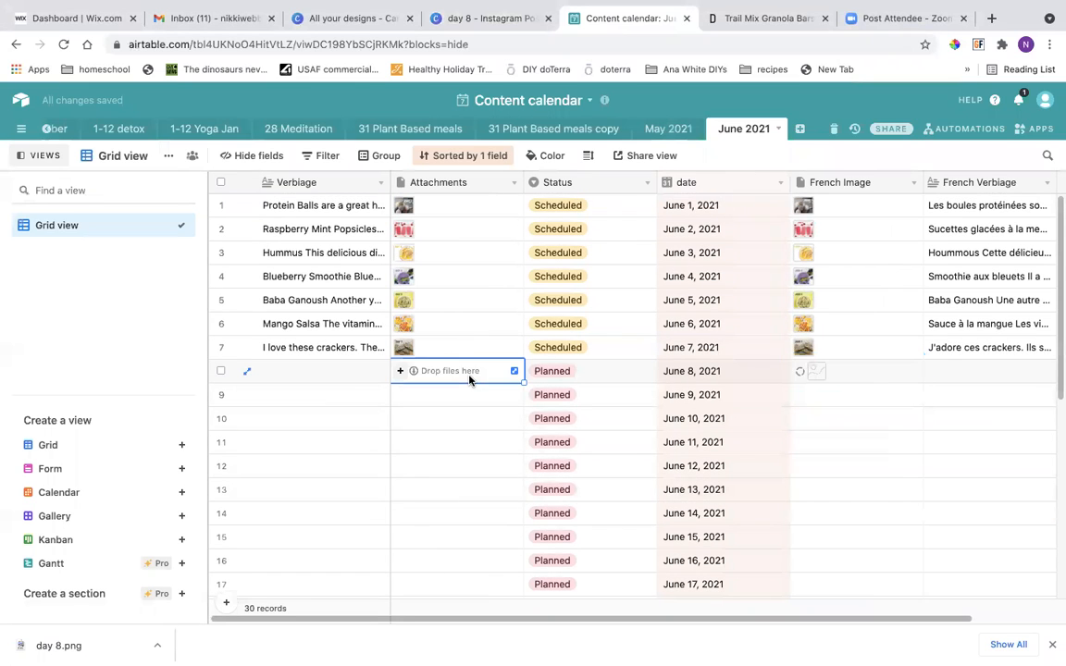
left_click(403, 371)
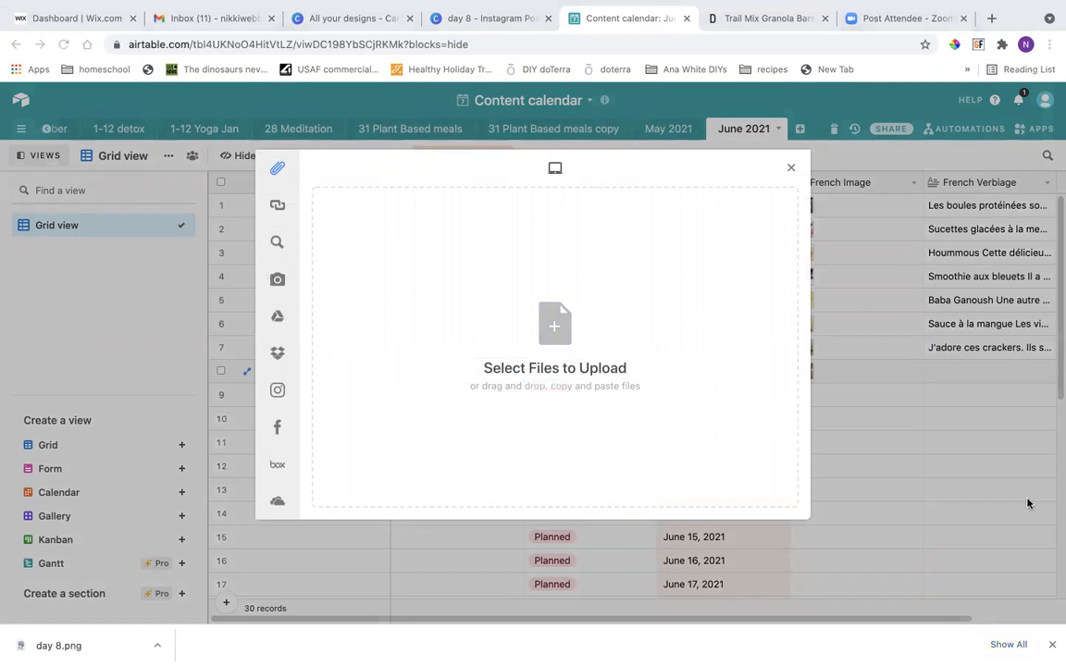
left_click(764, 495)
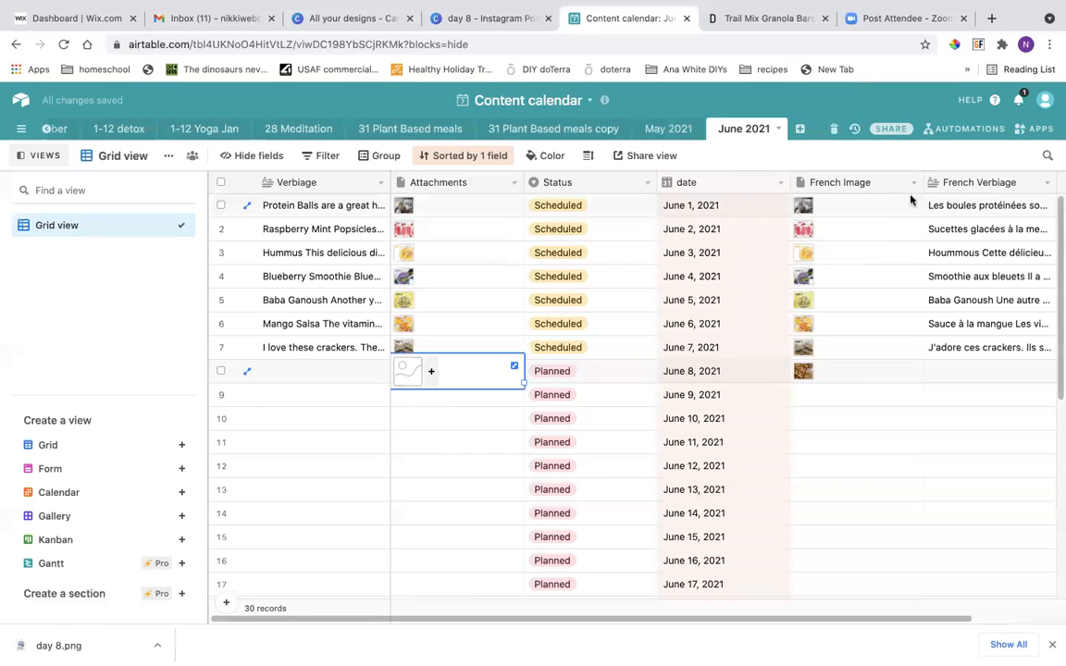
Delete the French Image and French Verbiage fields from the June 2021 table.
left_click(913, 182)
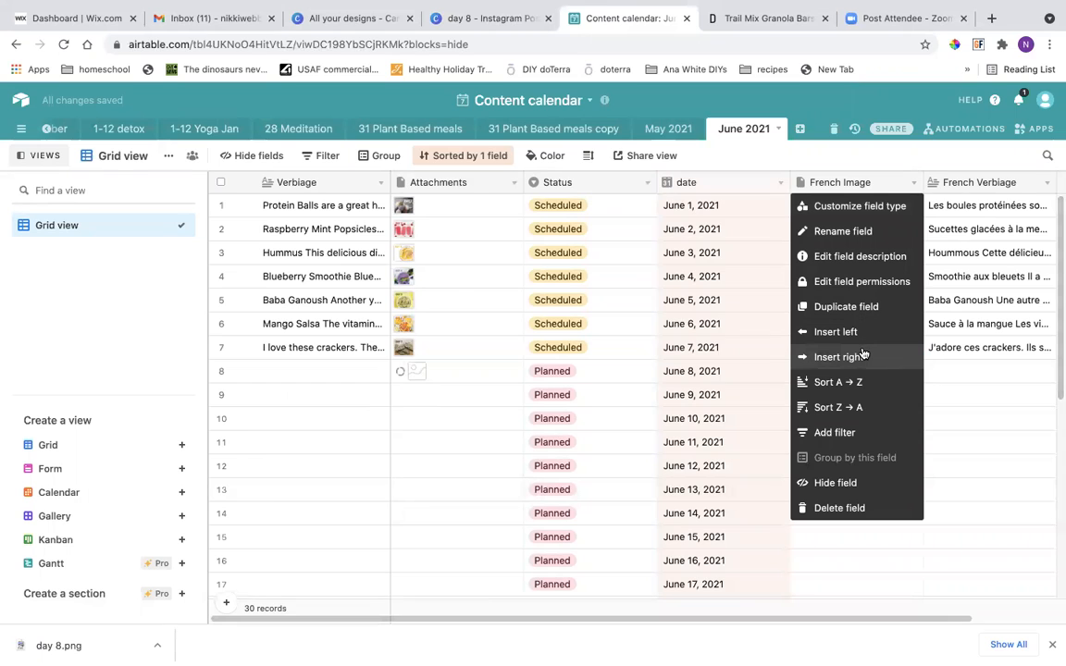
left_click(864, 506)
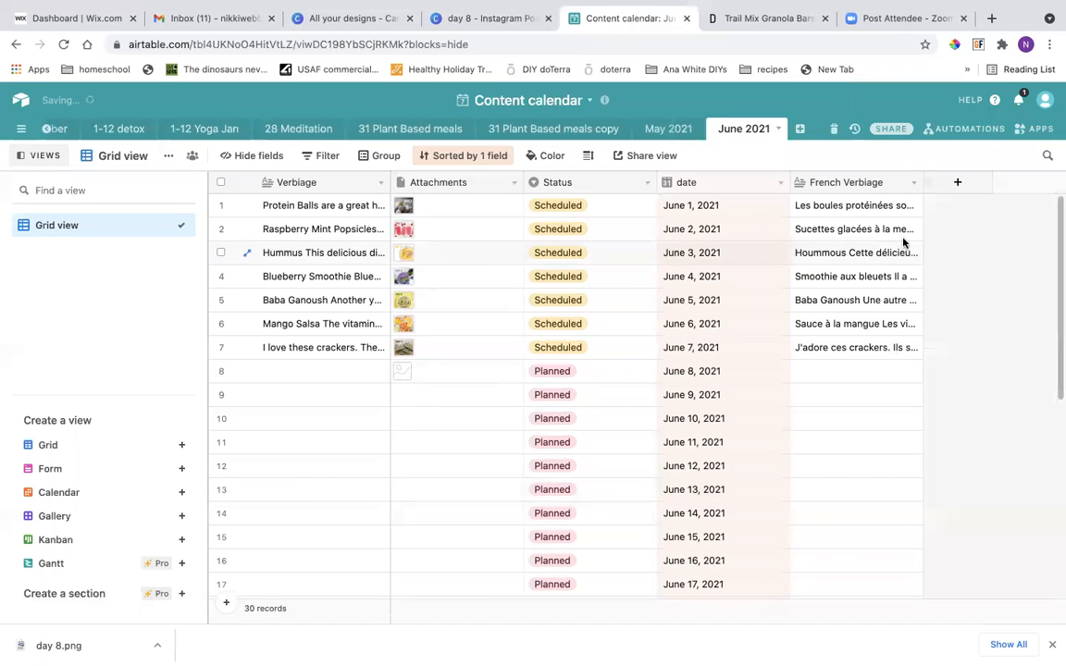
left_click(913, 182)
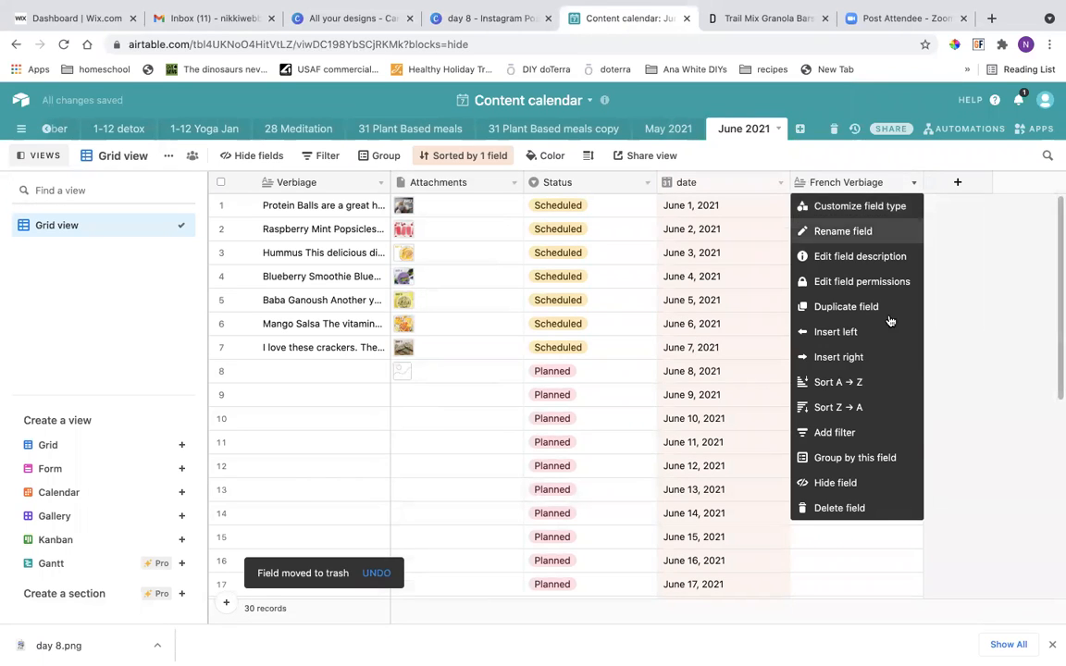
left_click(869, 508)
Examine the expanded June 8 record and the June 7 crackers record to see how the verbiage is laid out.
left_click(336, 381)
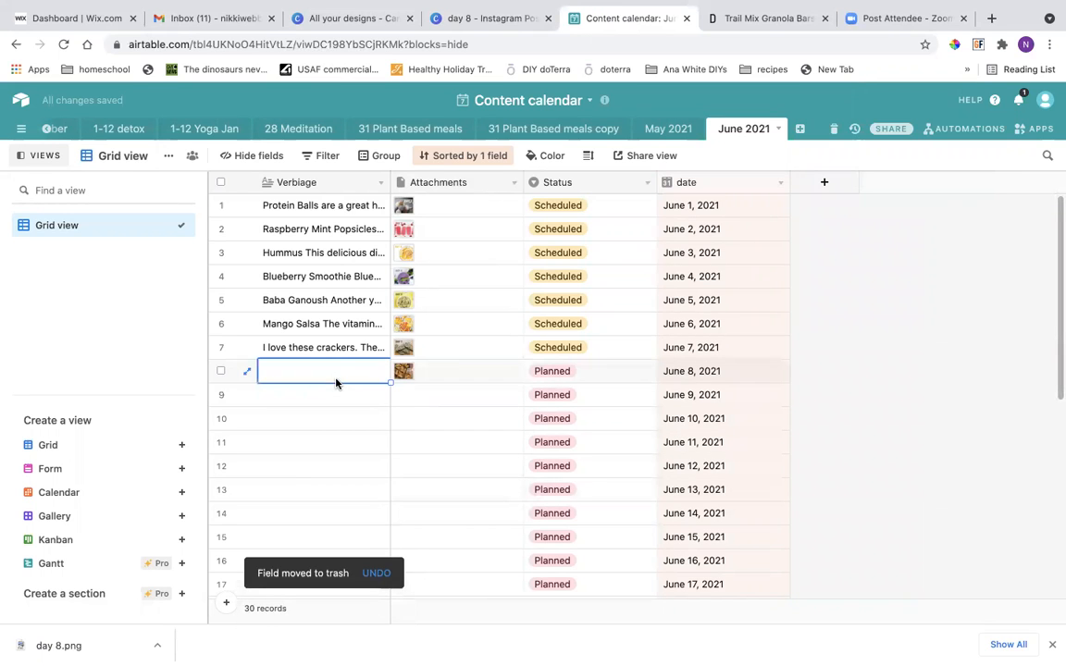
left_click(247, 371)
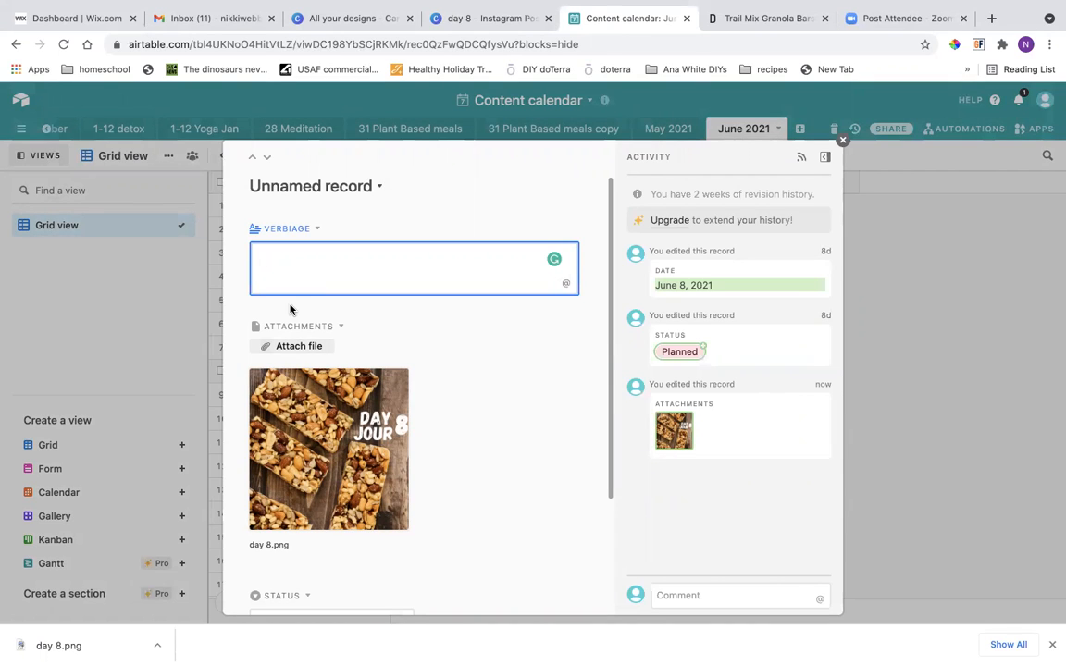
left_click(843, 140)
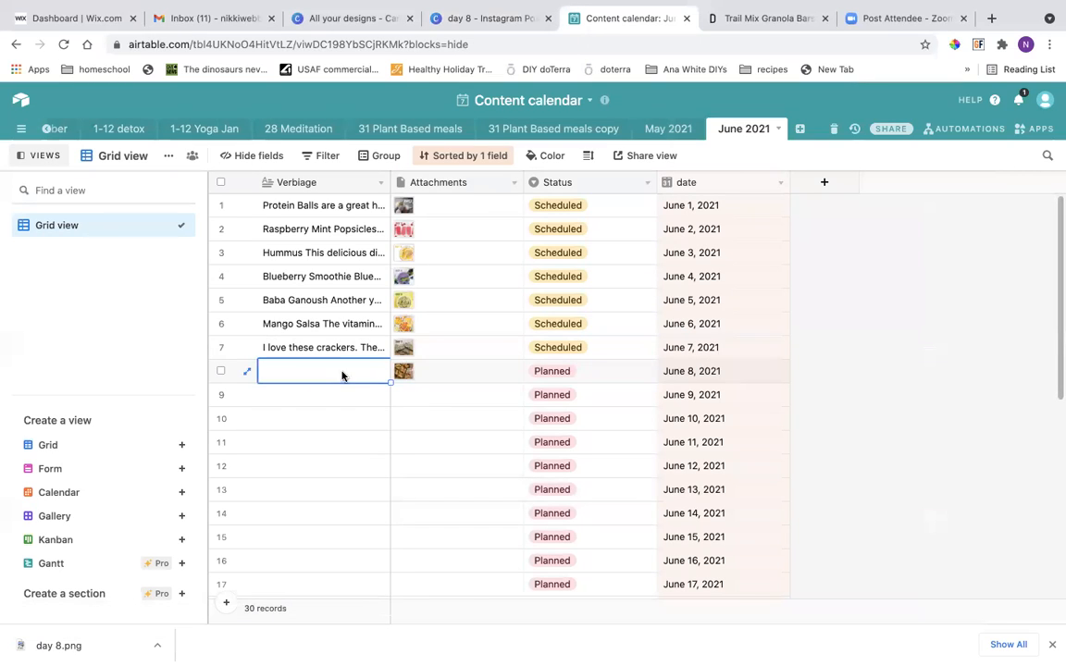
left_click(310, 348)
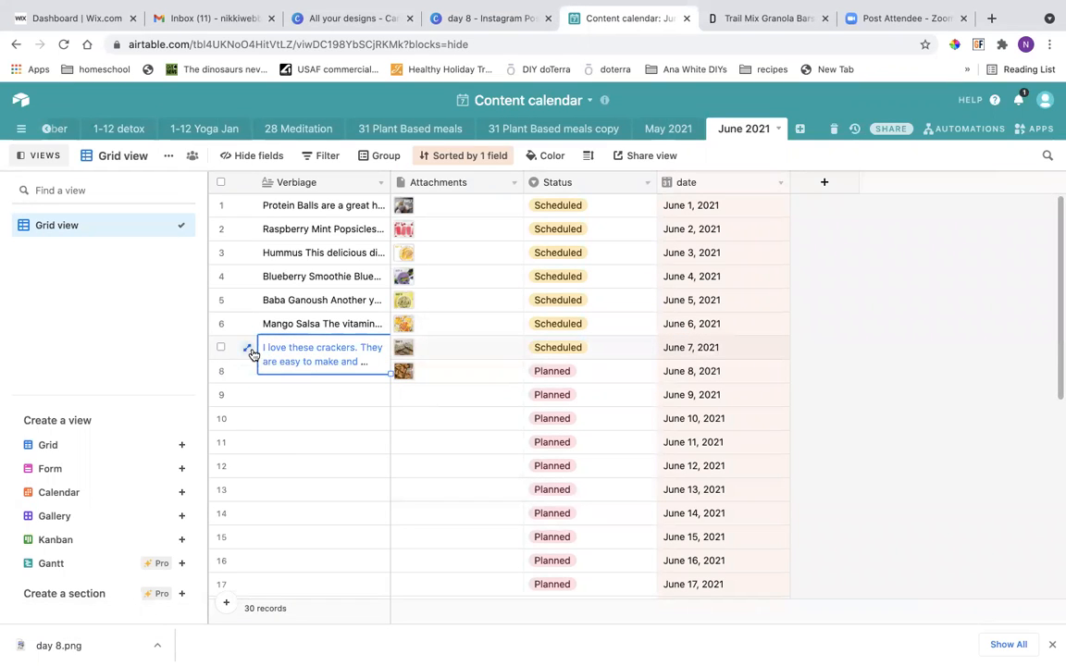
left_click(248, 347)
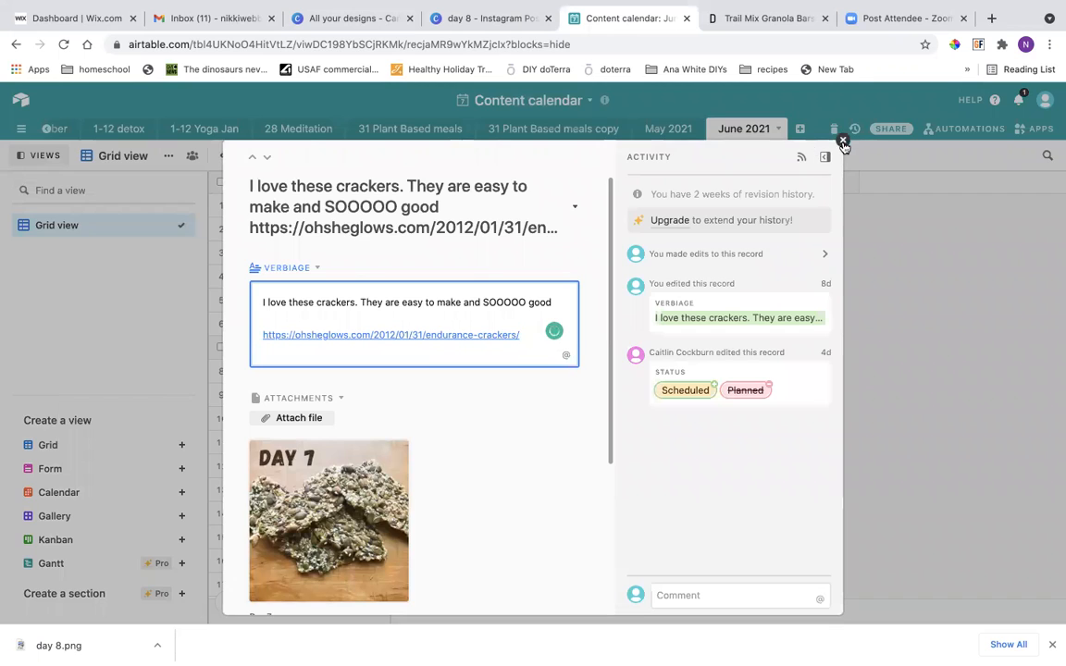
left_click(843, 141)
Enter "Yummy granola bar" followed by a blank line as the verbiage of the June 8 record.
left_click(288, 372)
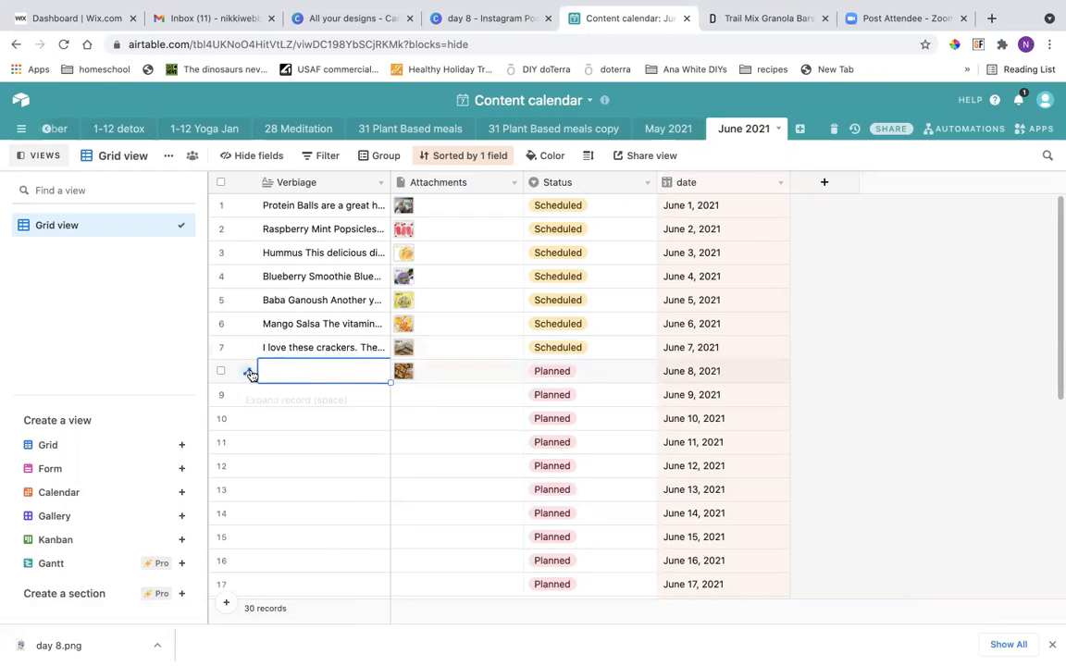
left_click(248, 373)
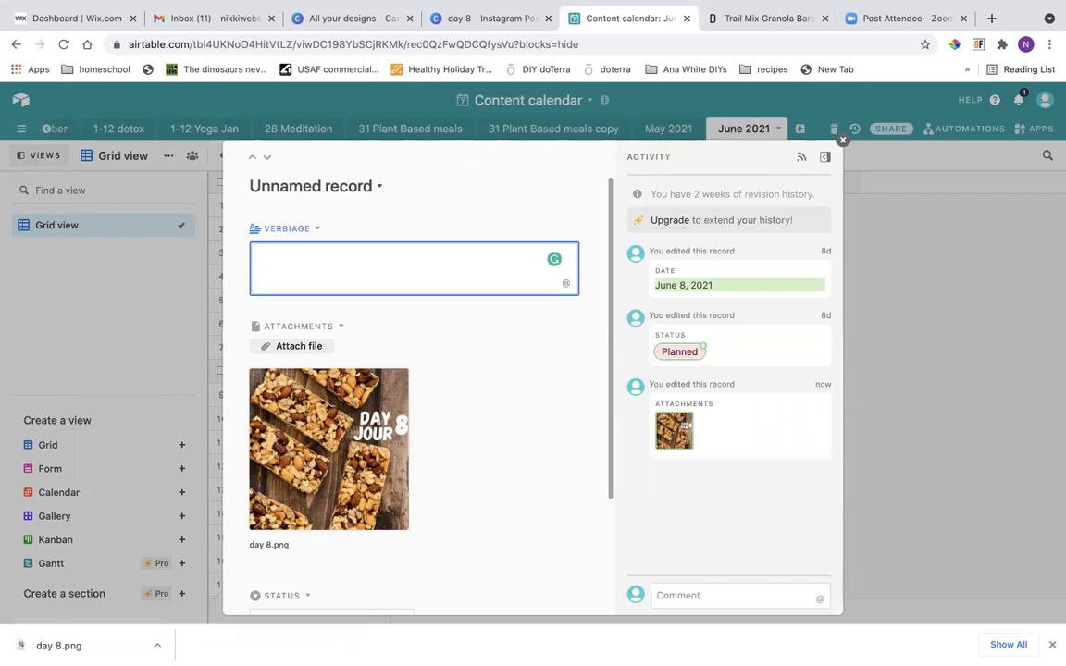
type("Yummy granola")
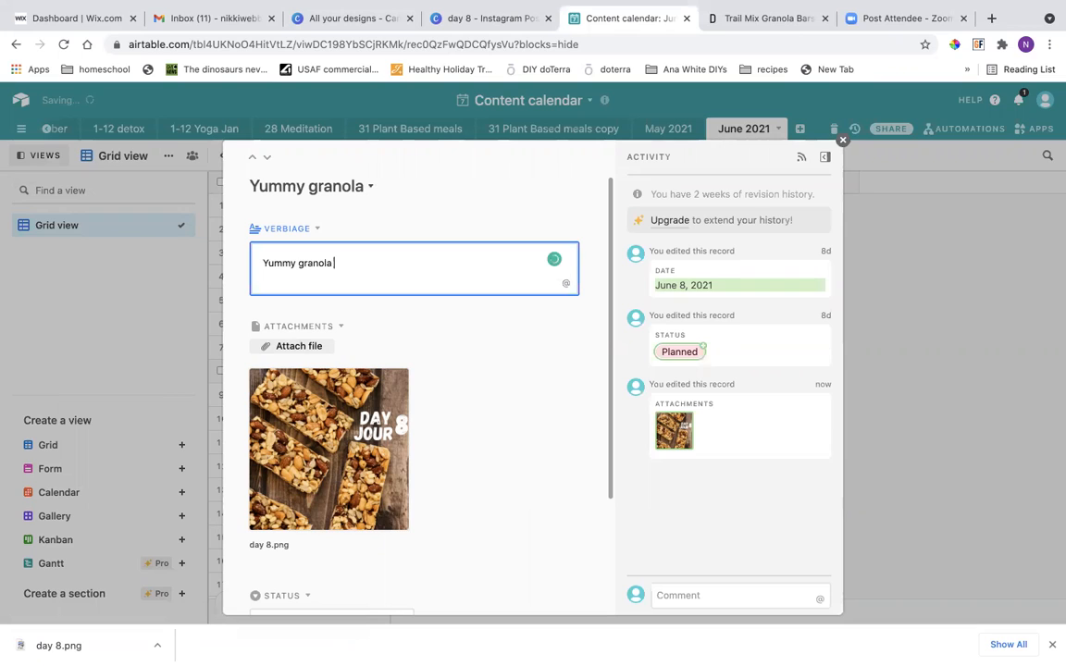
type(" bar")
key("Return")
key("Return")
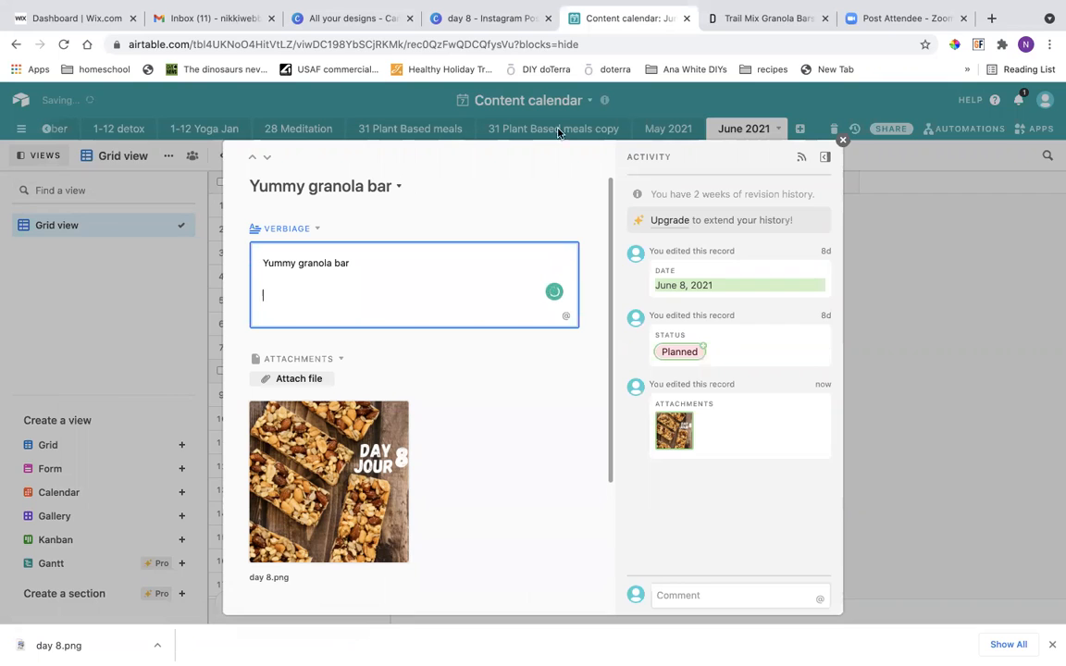
Search Google for "benefits of nuts" in a new browser tab.
left_click(991, 19)
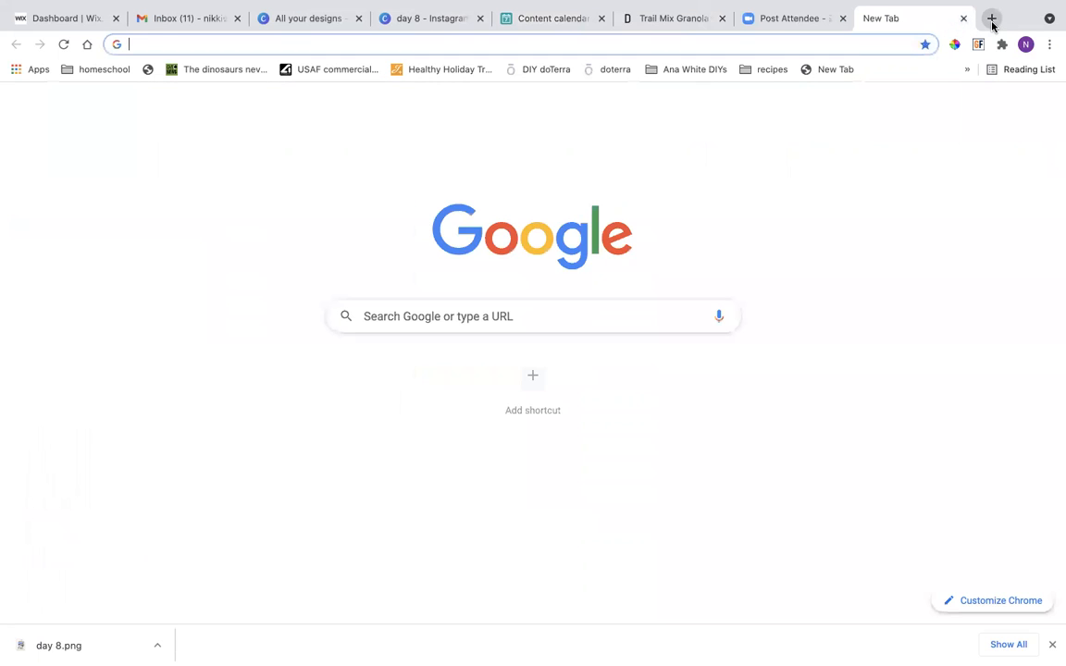
type("b")
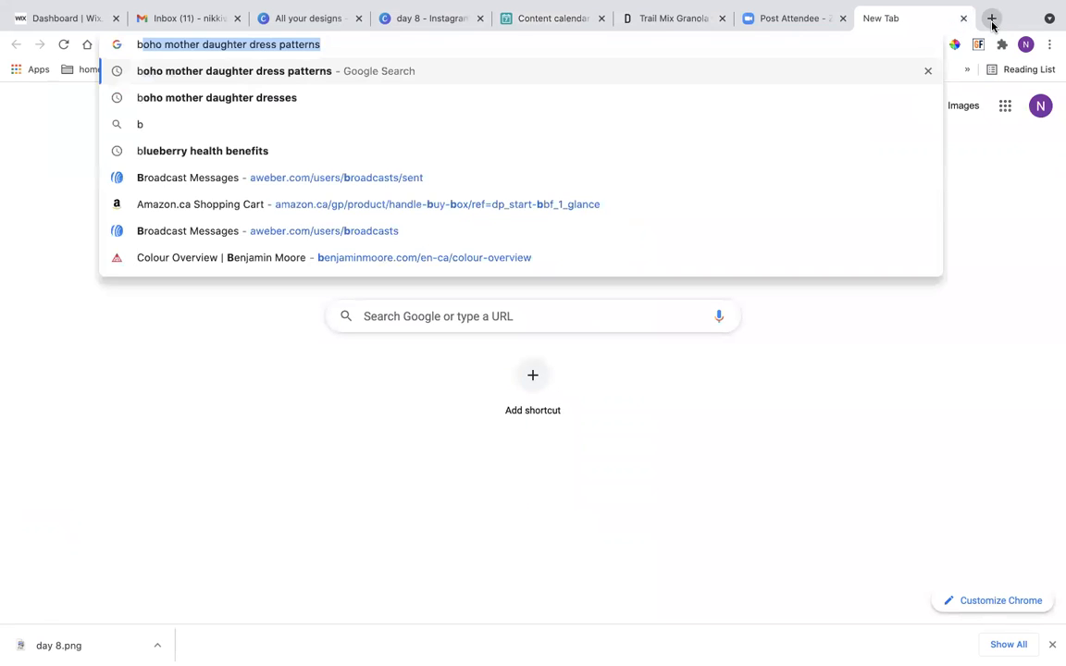
type("eneg")
key("BackSpace")
type("fits of ")
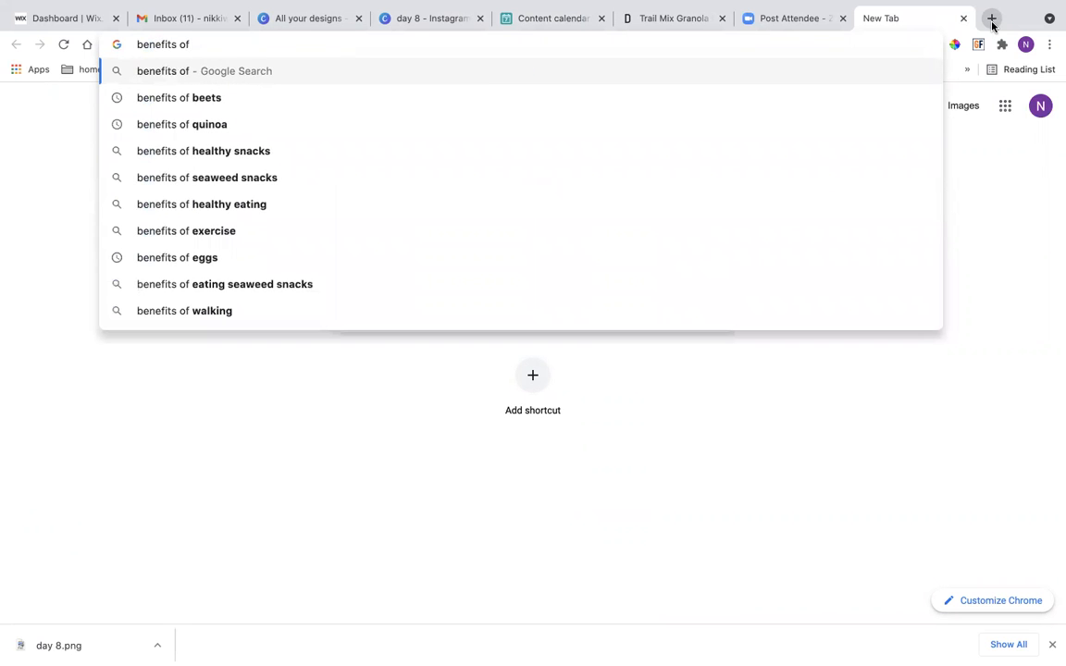
type("nuts")
key("Return")
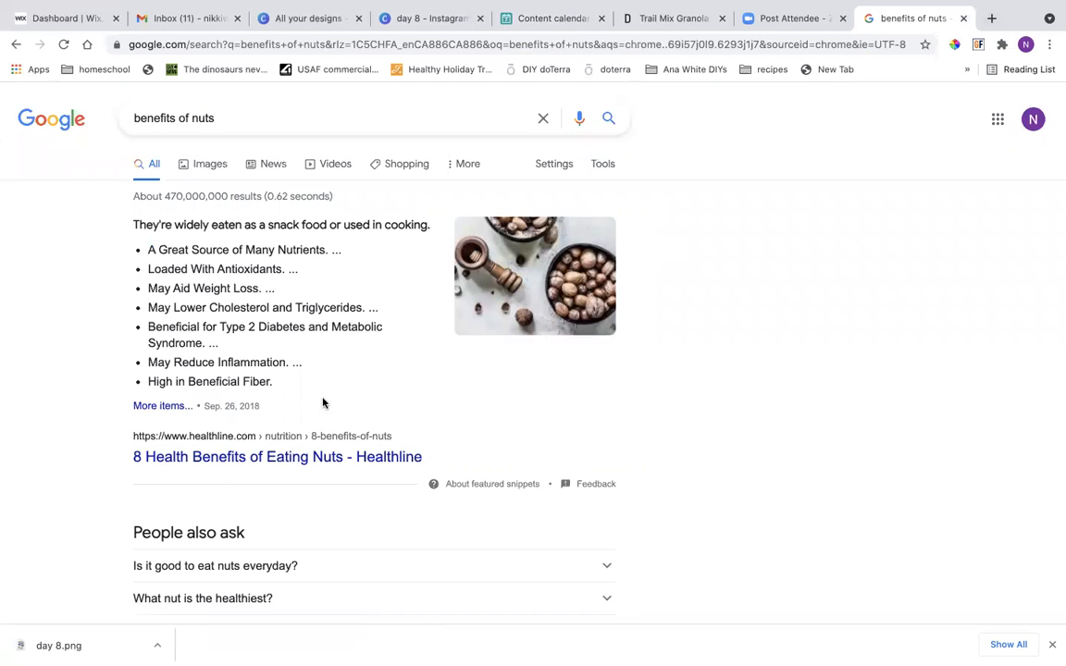
Open the Mayo Clinic article on eating nuts for heart health and read its introduction.
scroll(219, 467, "down", 5)
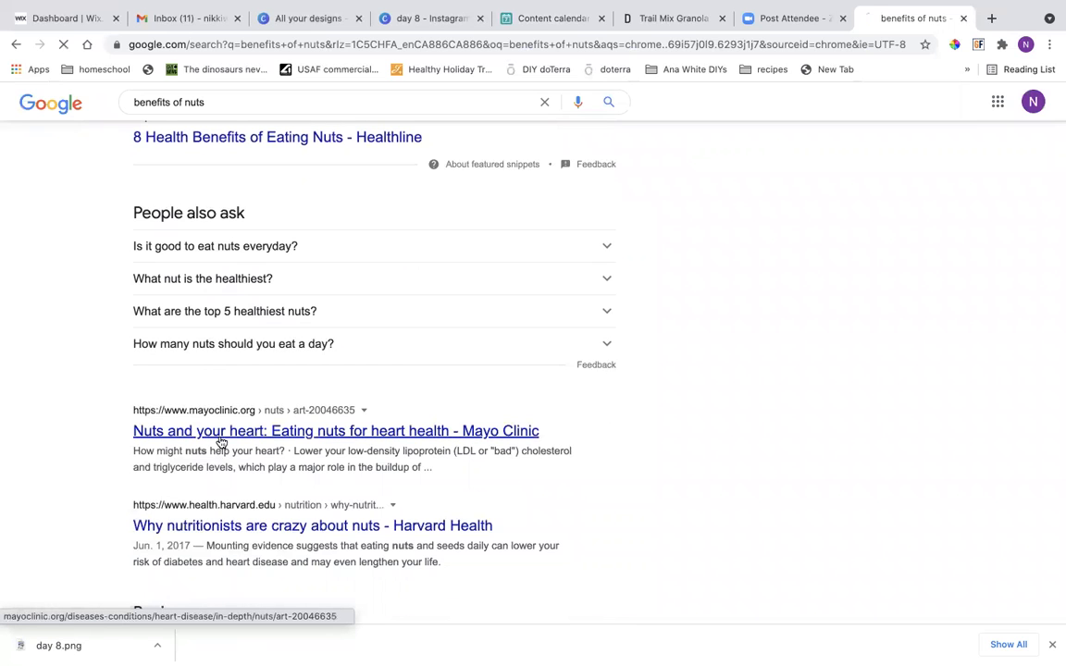
scroll(221, 442, "down", 3)
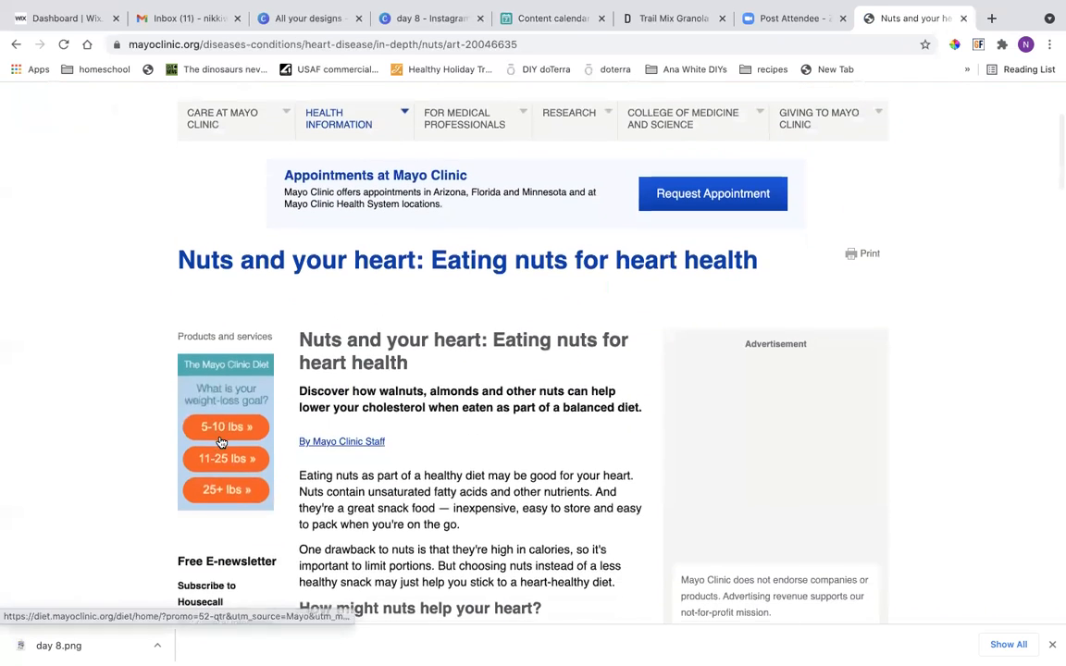
scroll(221, 442, "down", 2)
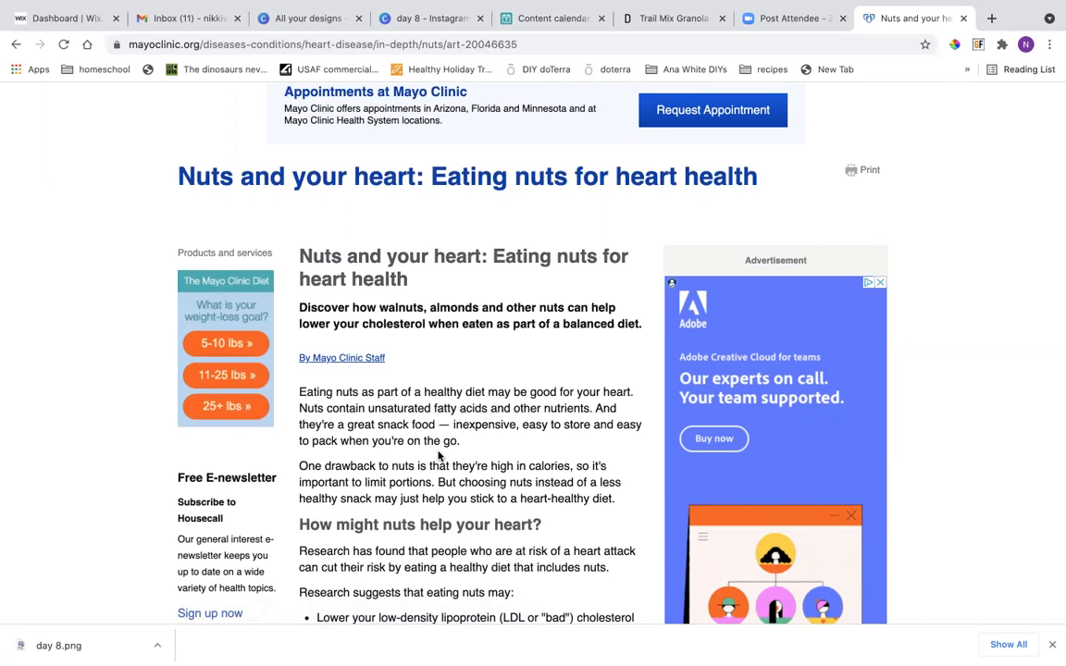
Copy the Mayo Clinic passage from "Research has found that people" through "heart disease and other causes.".
scroll(441, 453, "down", 3)
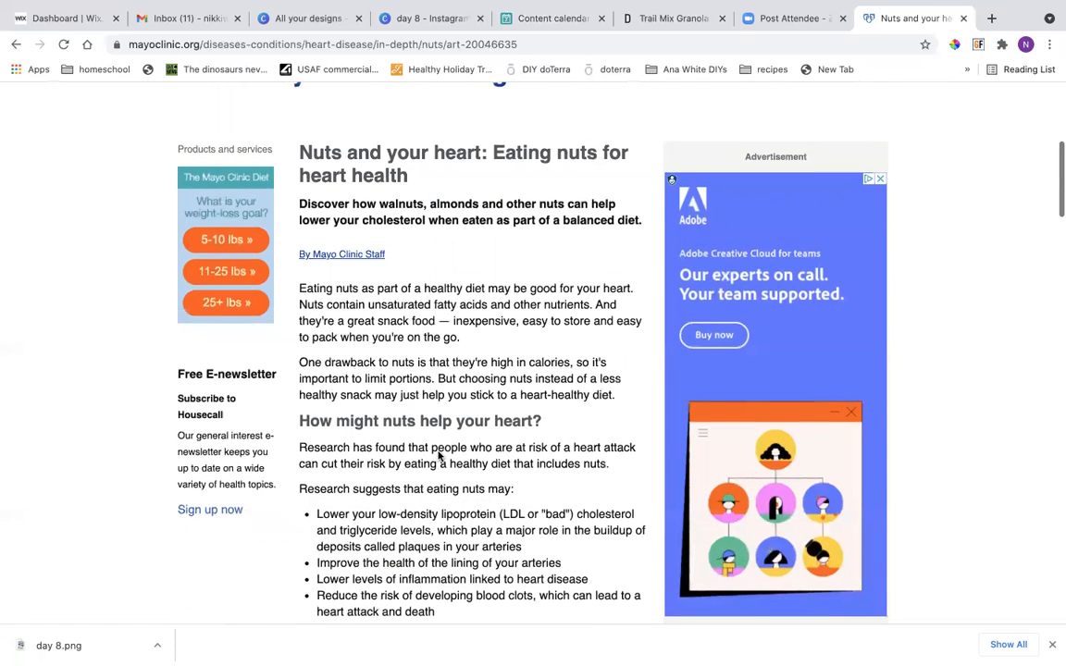
scroll(440, 454, "down", 2)
scroll(438, 451, "down", 2)
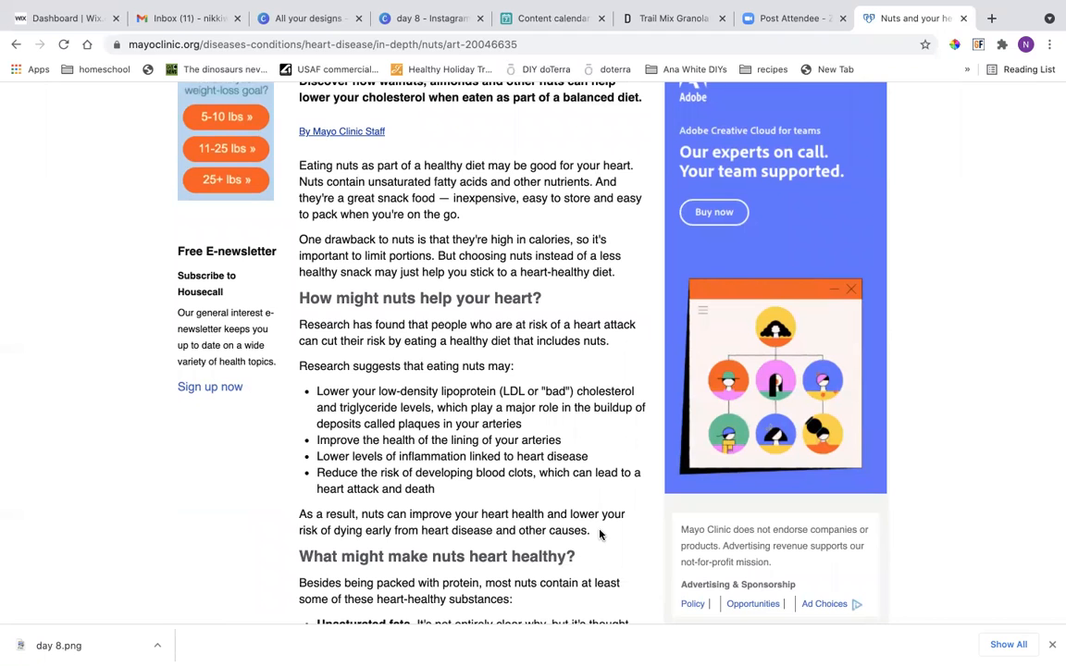
left_click_drag(592, 536, 299, 327)
right_click(304, 333)
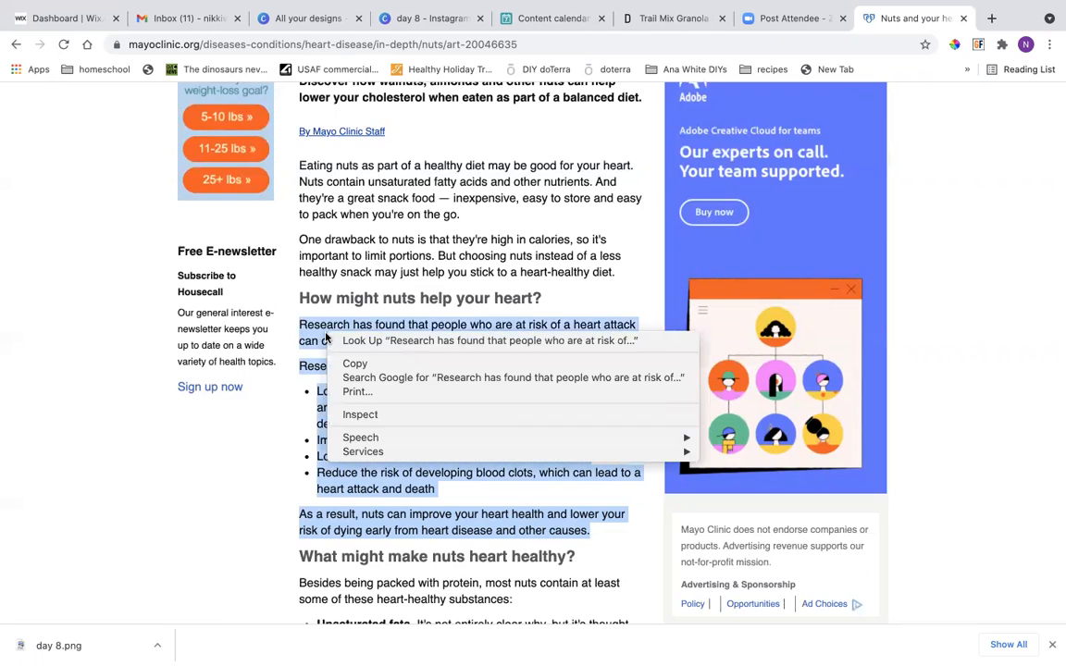
left_click(344, 363)
Close the Mayo Clinic article and paste the copied passage below "Yummy granola bar" in the June 8 record's verbiage.
scroll(344, 359, "up", 10)
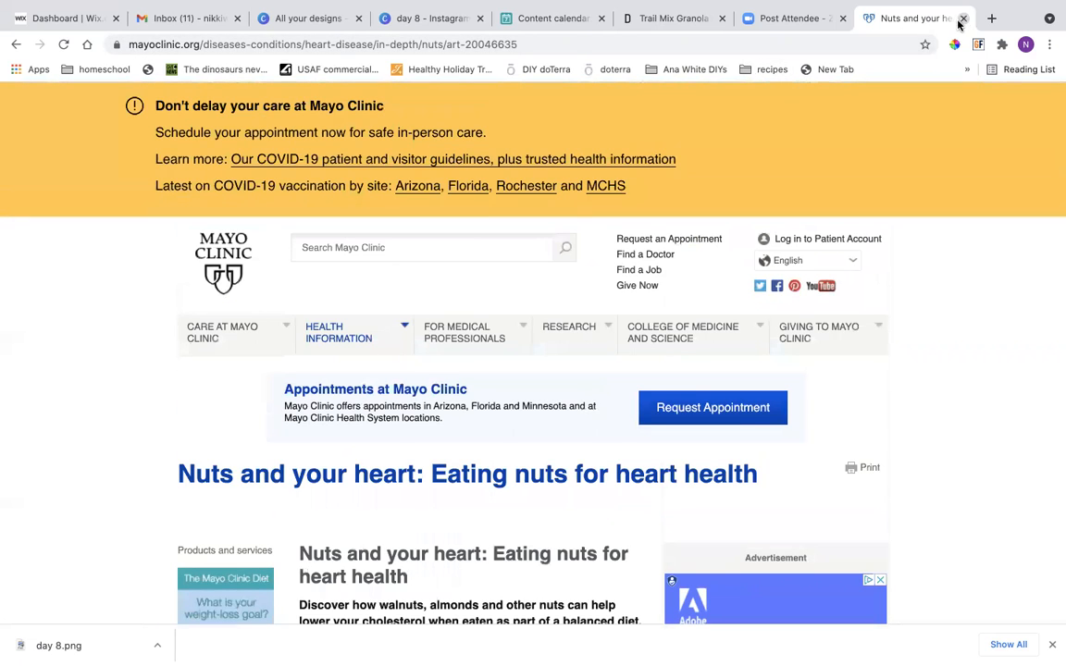
left_click(961, 20)
right_click(269, 292)
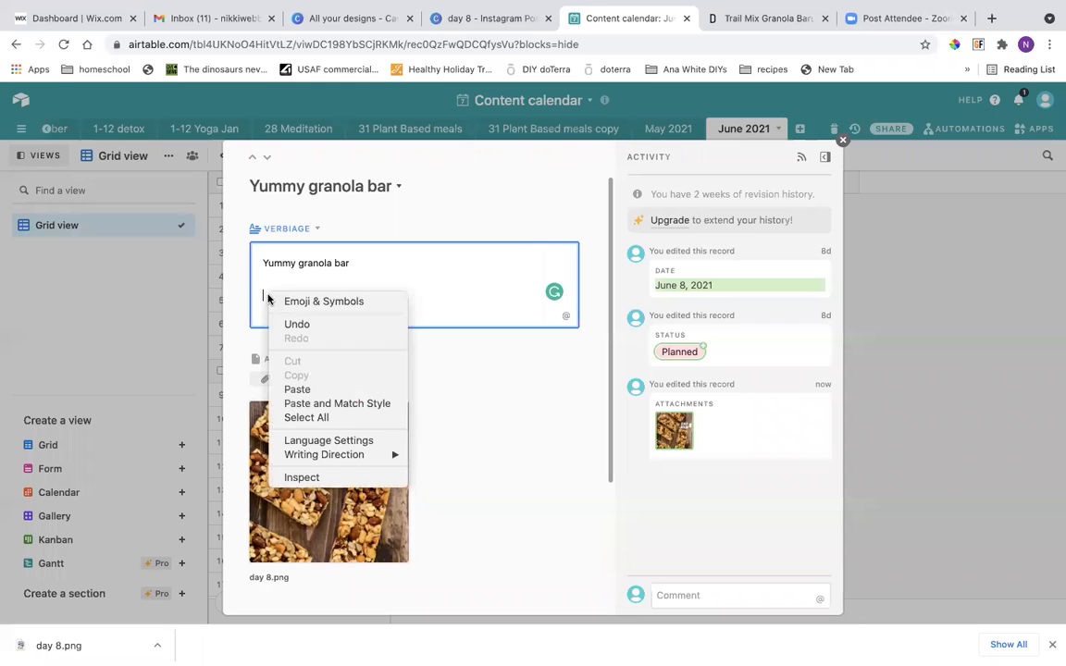
left_click(298, 390)
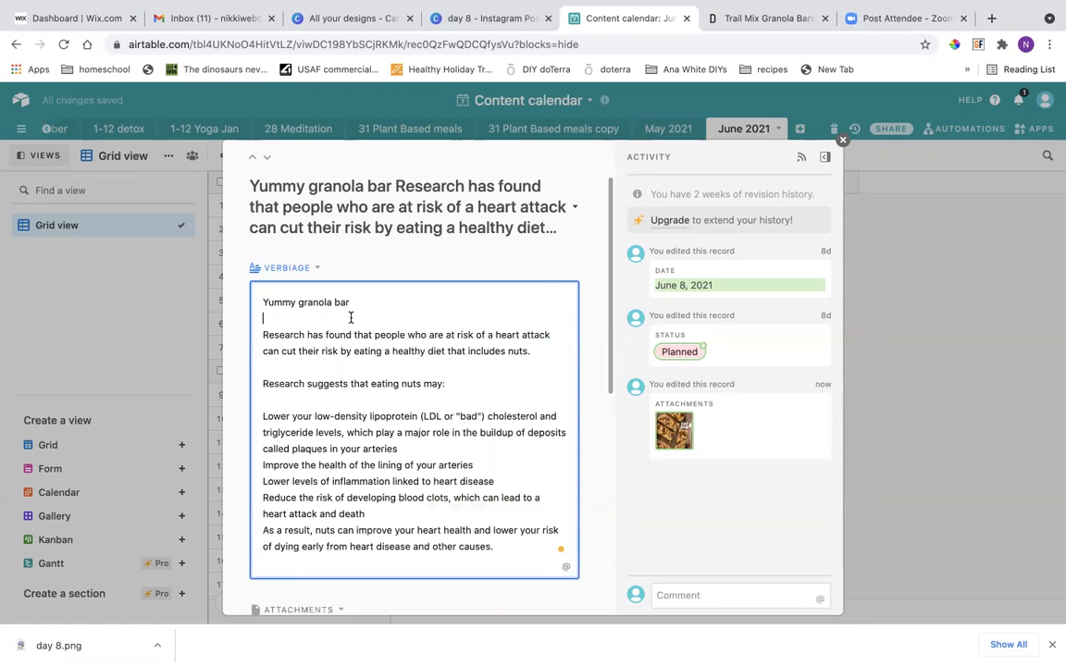
Insert the line "Are nuts good for your health?" above the pasted research, separated from "Yummy granola bar" by a blank line.
type("Are nute")
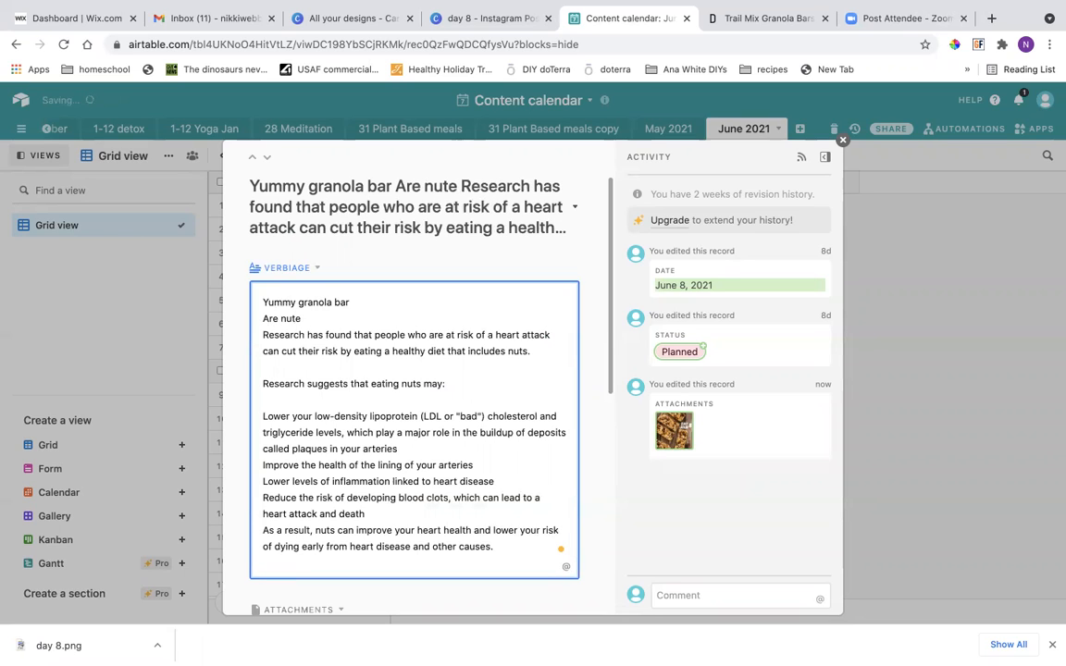
key("BackSpace")
type("s ")
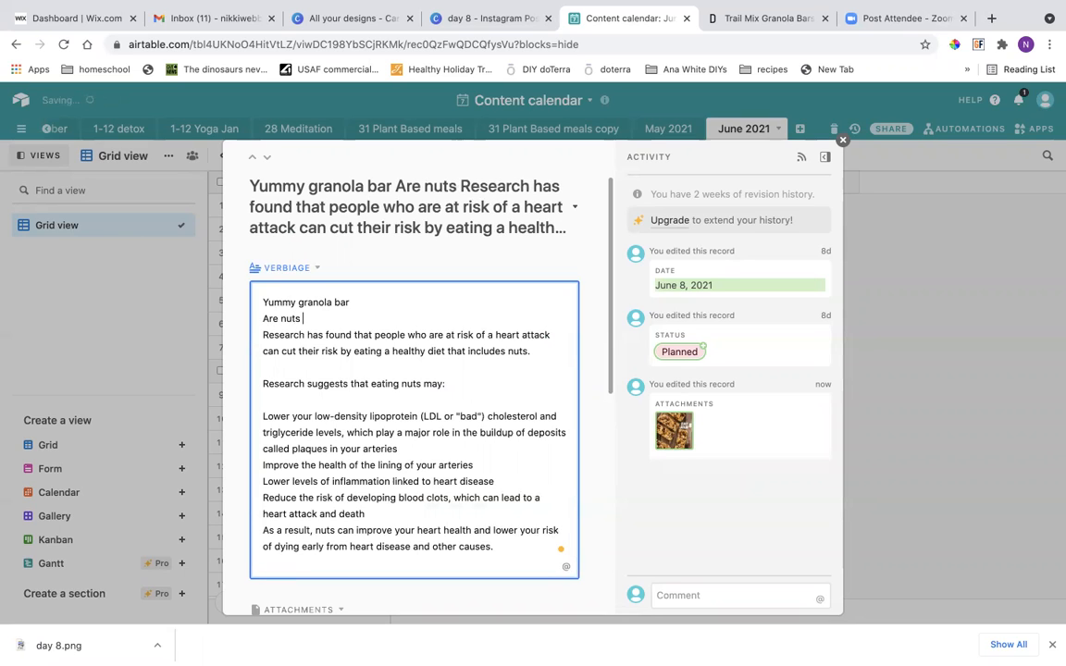
type("good for hyou r h")
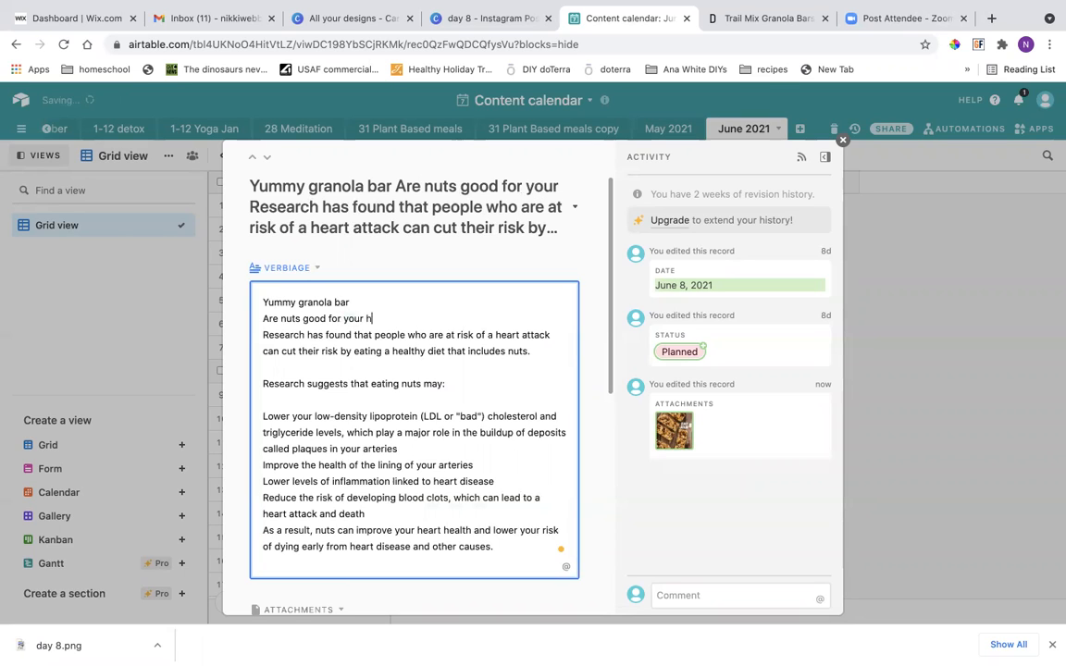
type("ealth?")
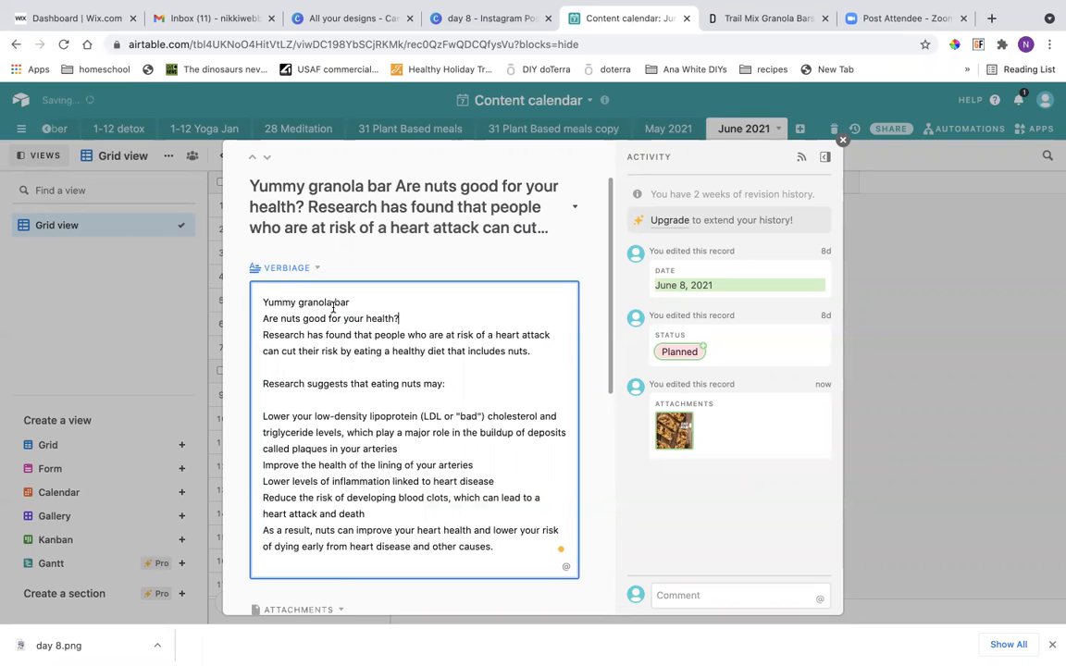
key("Return")
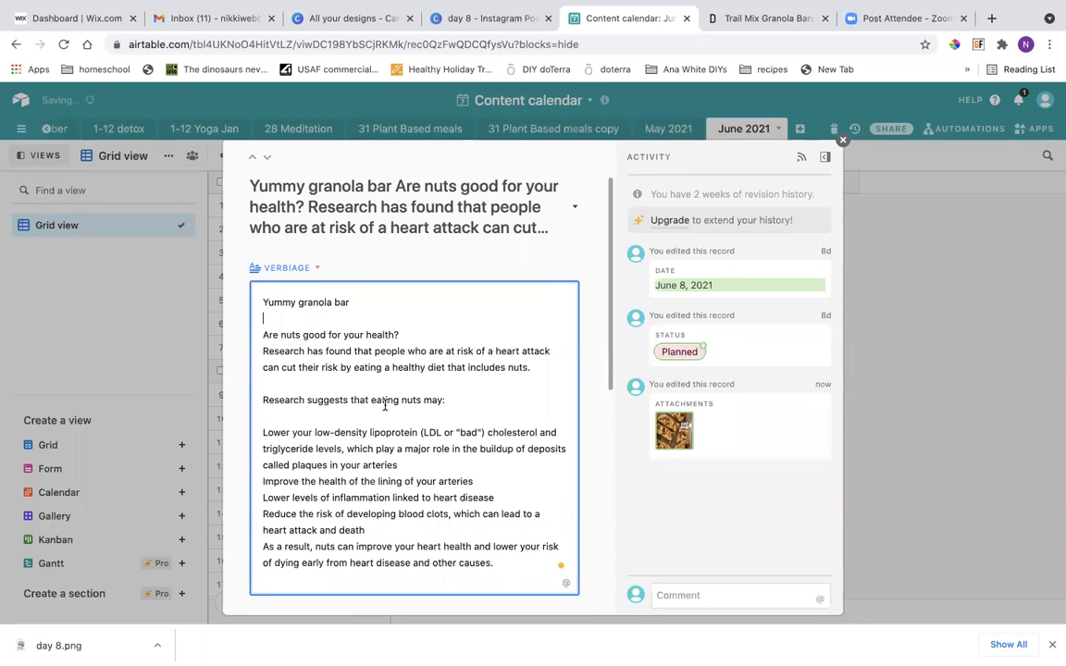
Enclose the pasted research passage in quotation marks and remove the blank line after "Research suggests that eating nuts may:".
scroll(452, 448, "down", 1)
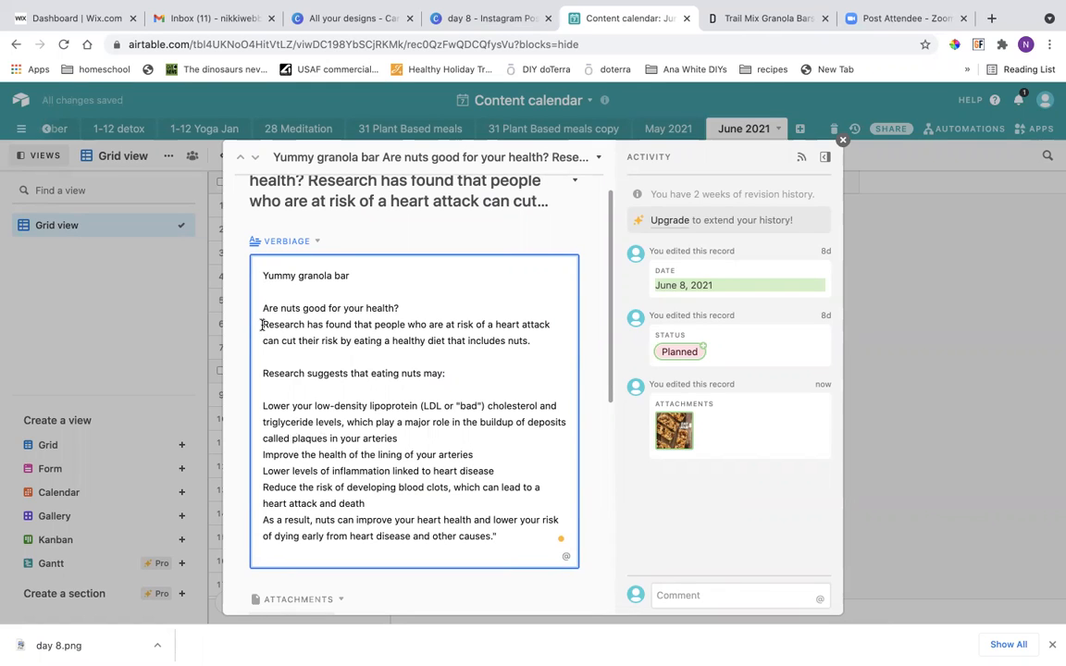
left_click(263, 325)
type("\"")
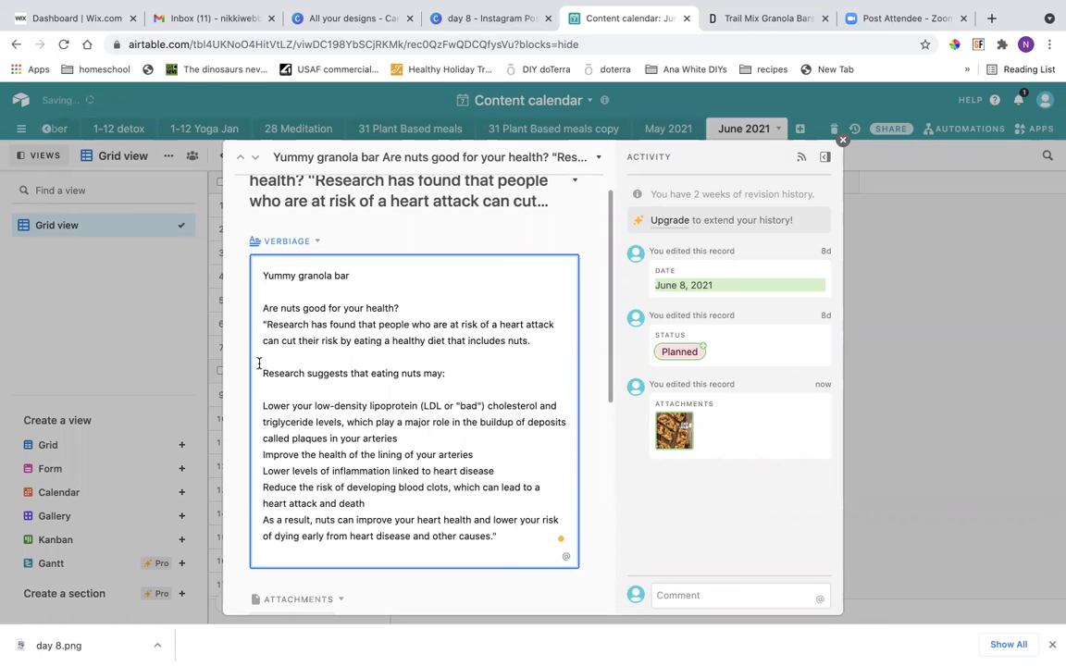
left_click(267, 387)
key("BackSpace")
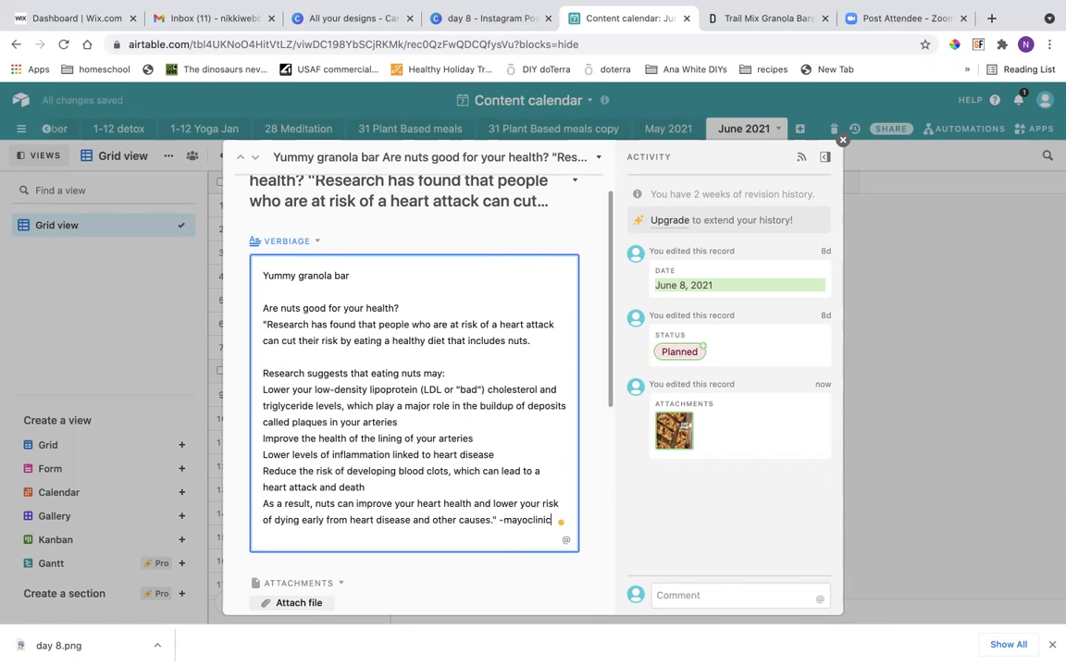
Credit the quotation with "-mayoclinic.com" and add a blank line below it.
type("om")
key("Return")
key("Return")
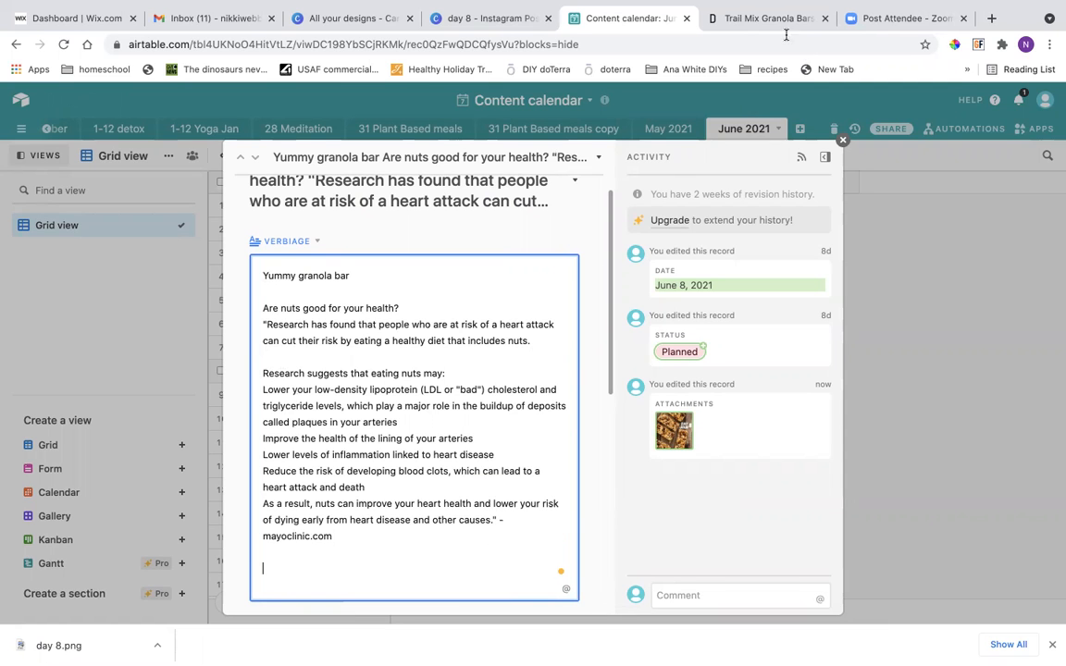
Copy the full ingredient list from the trail mix granola bars recipe and paste it below the mayoclinic.com credit, followed by a new line.
left_click(778, 24)
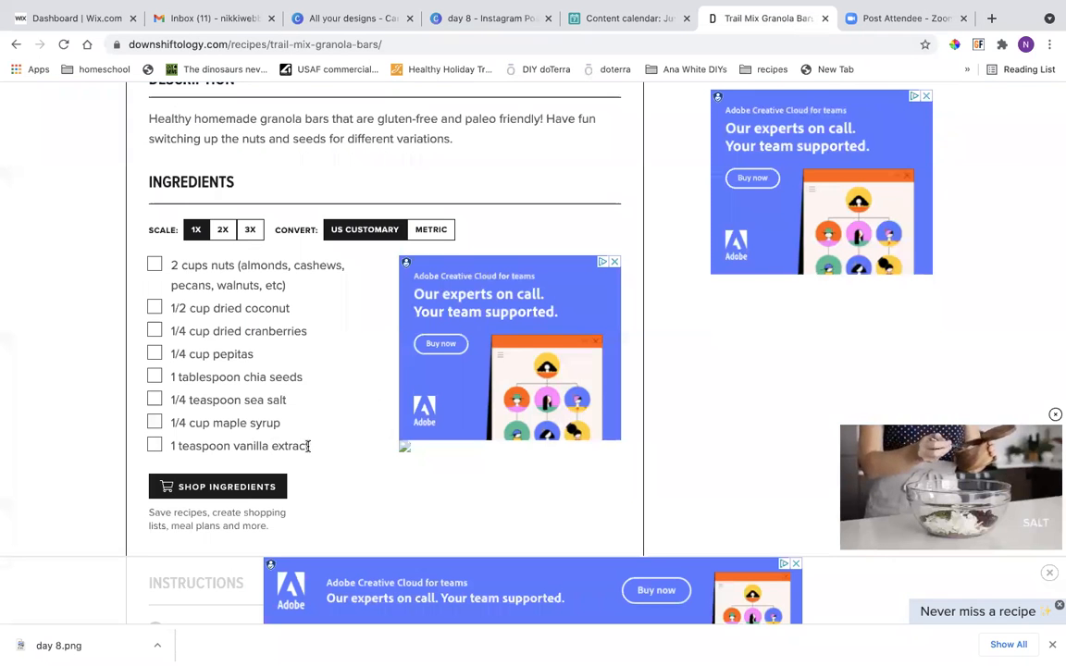
left_click_drag(312, 446, 160, 243)
right_click(174, 265)
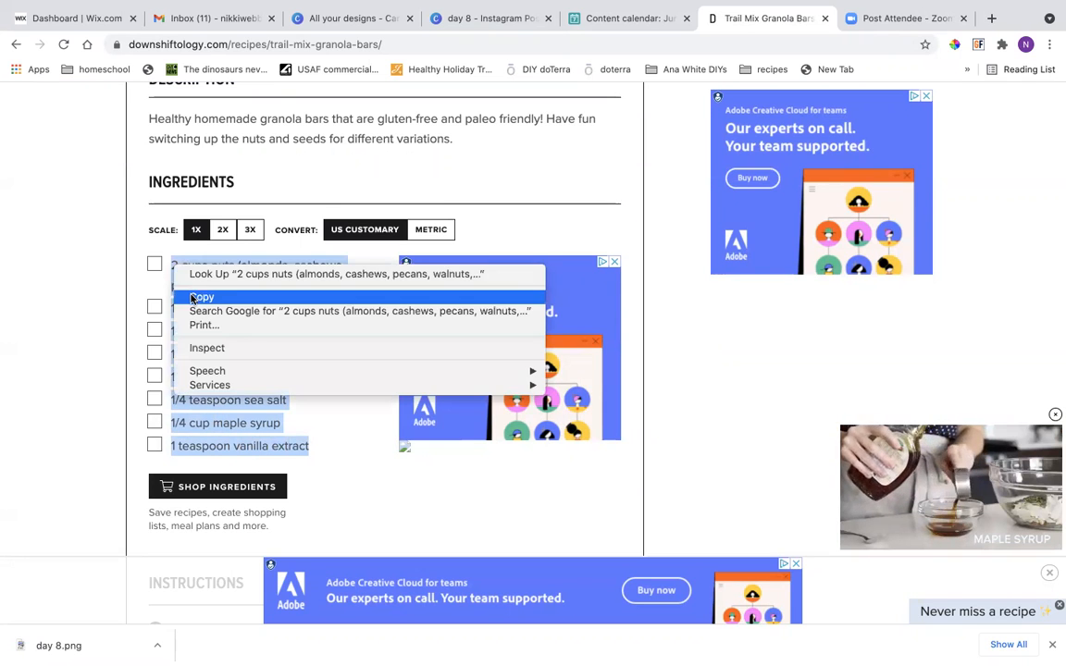
left_click(197, 297)
left_click(624, 19)
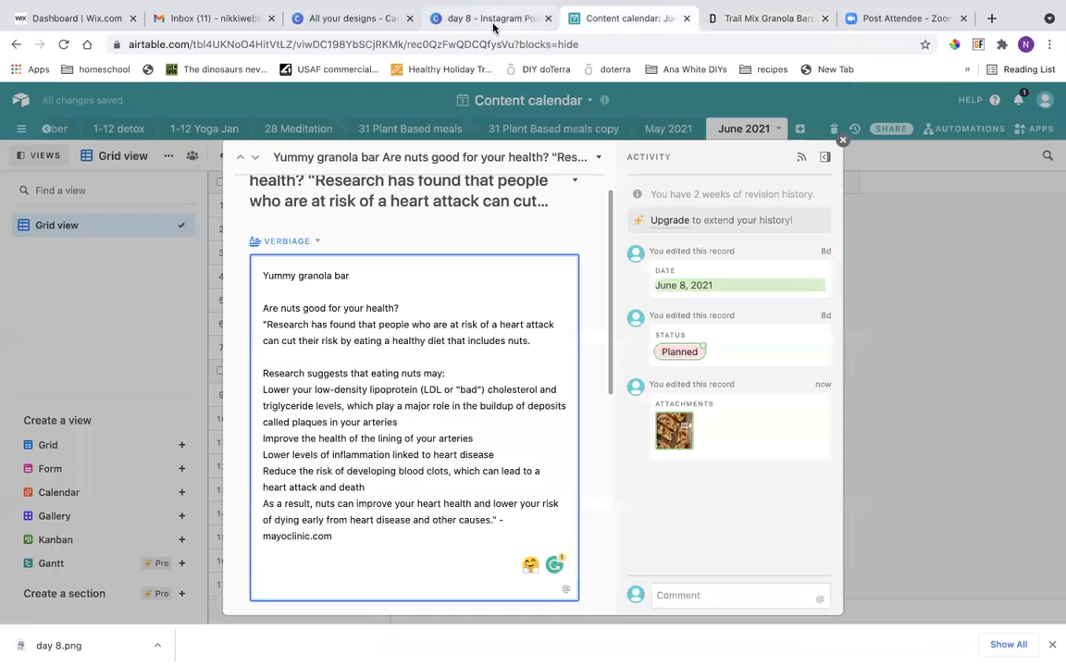
right_click(268, 572)
left_click(283, 562)
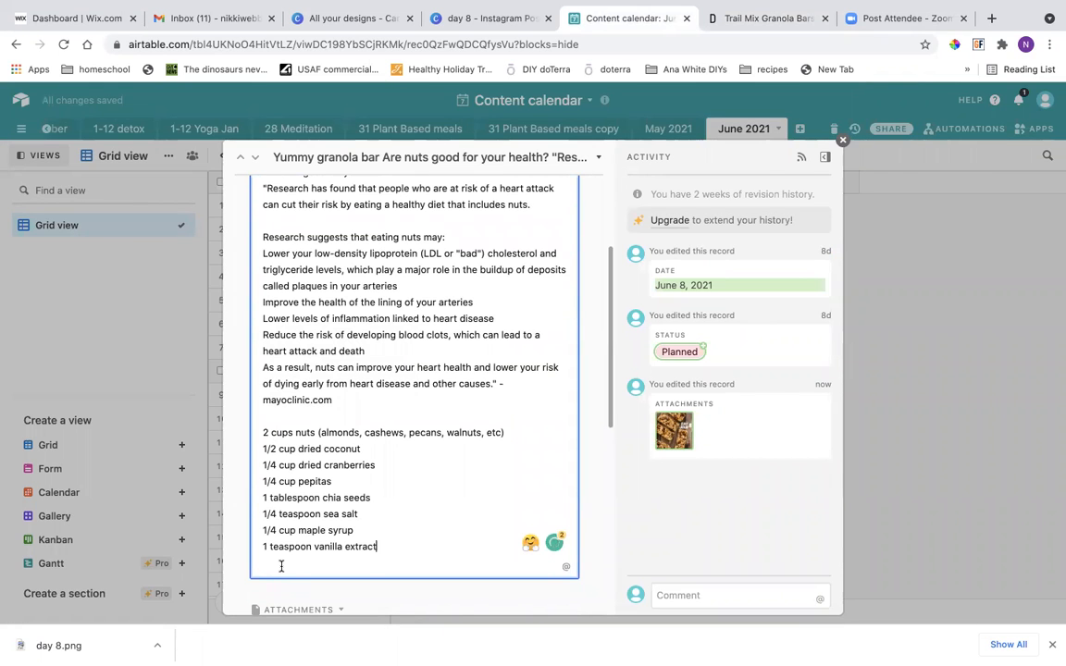
key("Return")
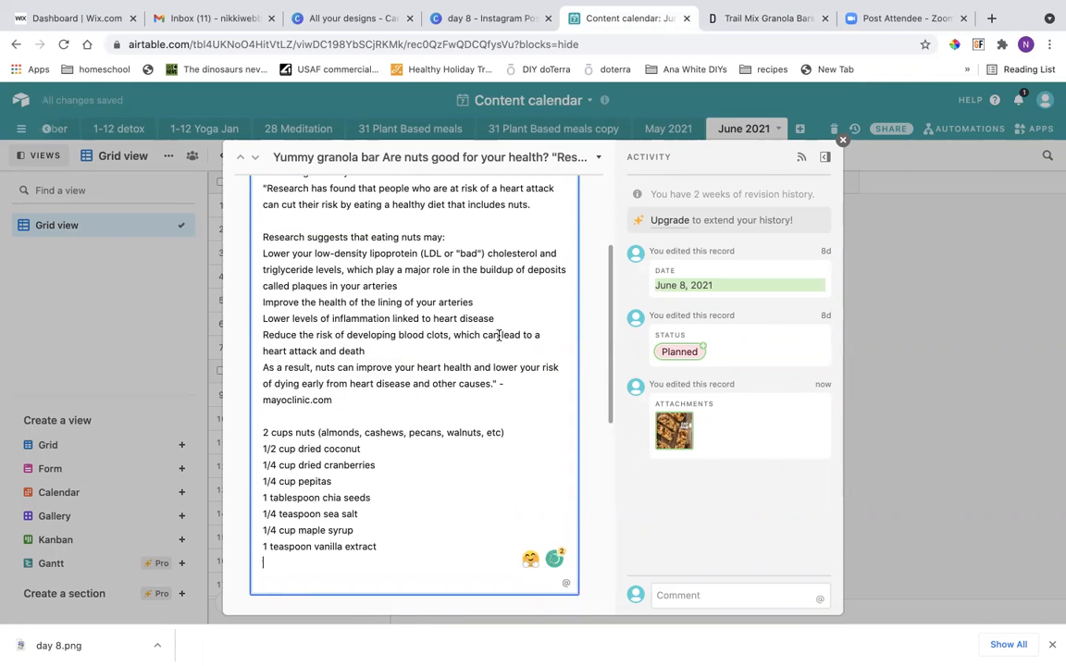
Copy all six instruction steps from the trail mix granola bars recipe page.
left_click(761, 18)
scroll(393, 452, "down", 5)
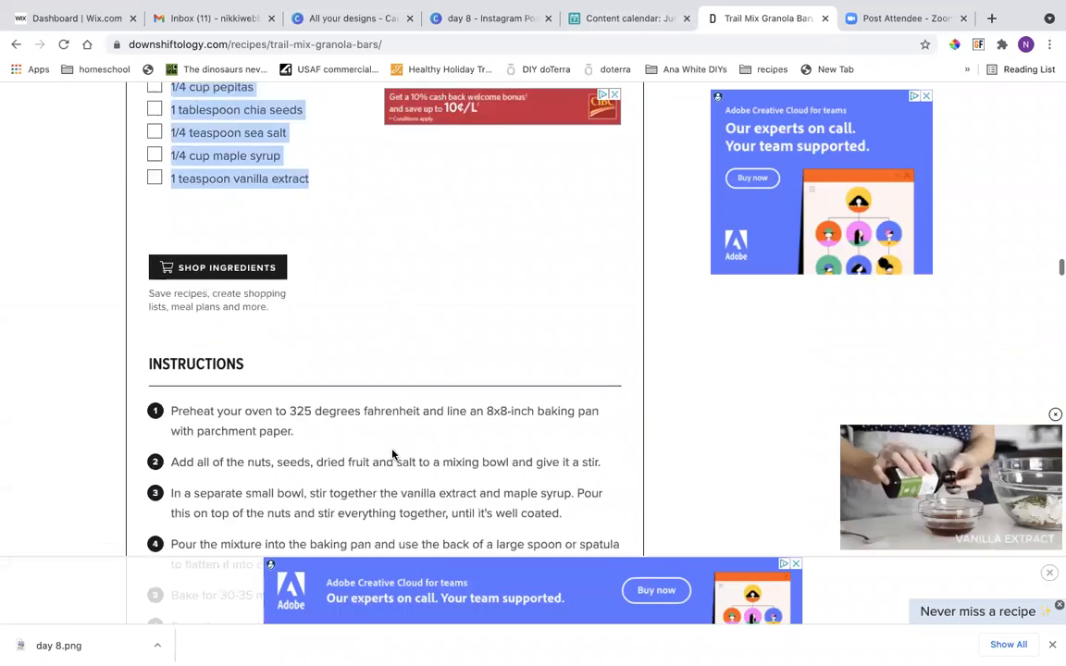
scroll(392, 450, "down", 1)
left_click_drag(576, 451, 167, 209)
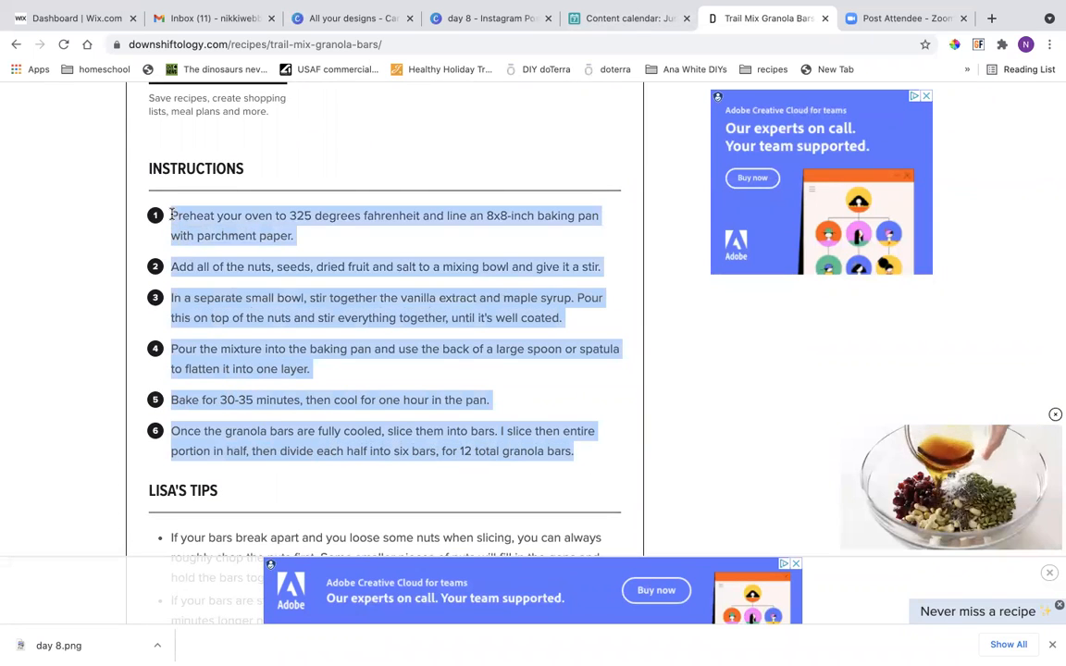
right_click(186, 219)
left_click(213, 248)
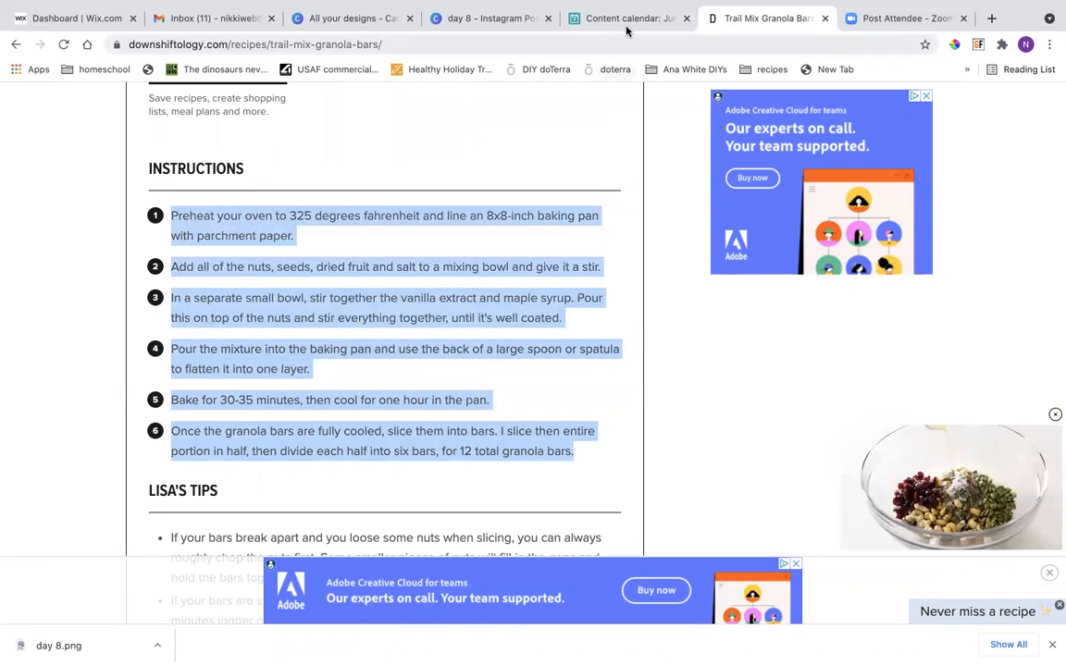
Paste the recipe instructions below the ingredients in the June 8 verbiage, with a blank line between the two.
left_click(519, 19)
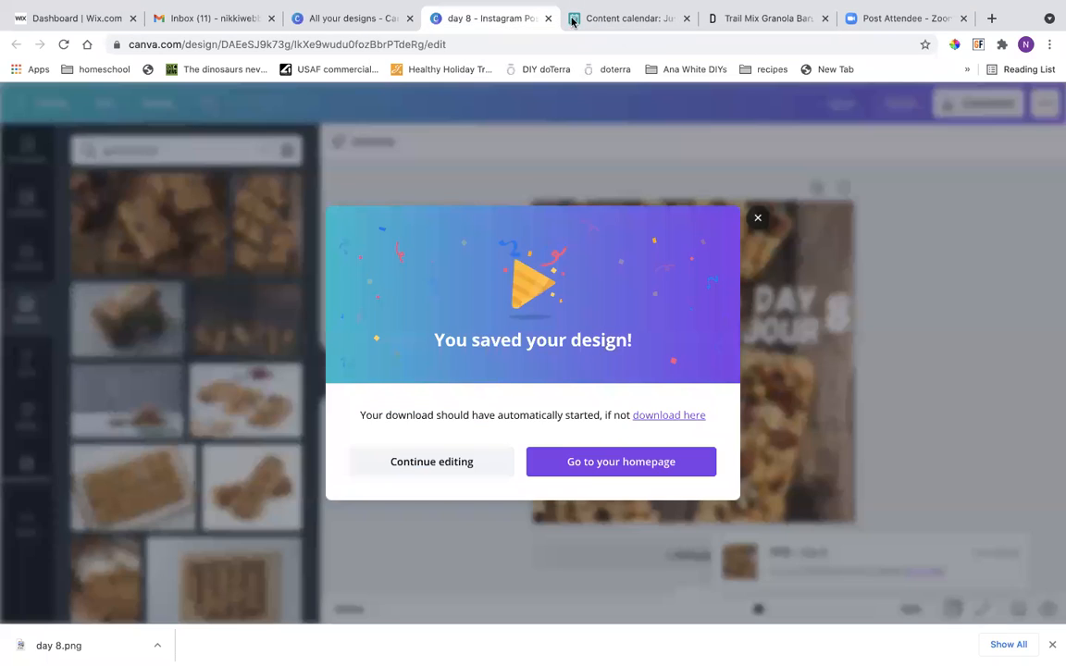
left_click(606, 20)
scroll(277, 554, "down", 1)
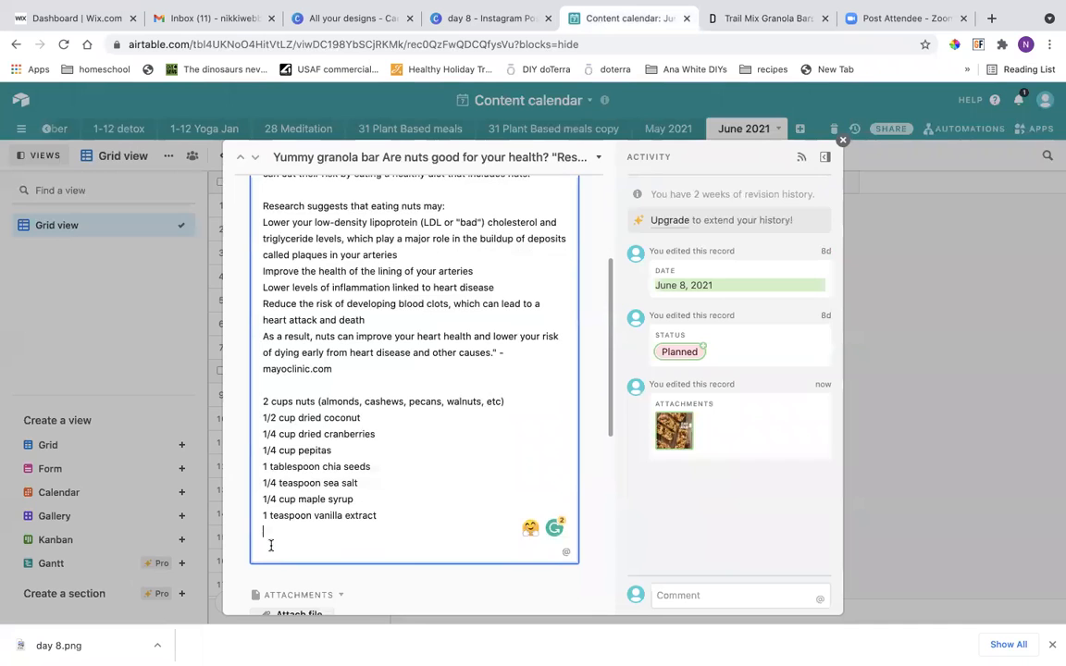
right_click(268, 532)
left_click(295, 561)
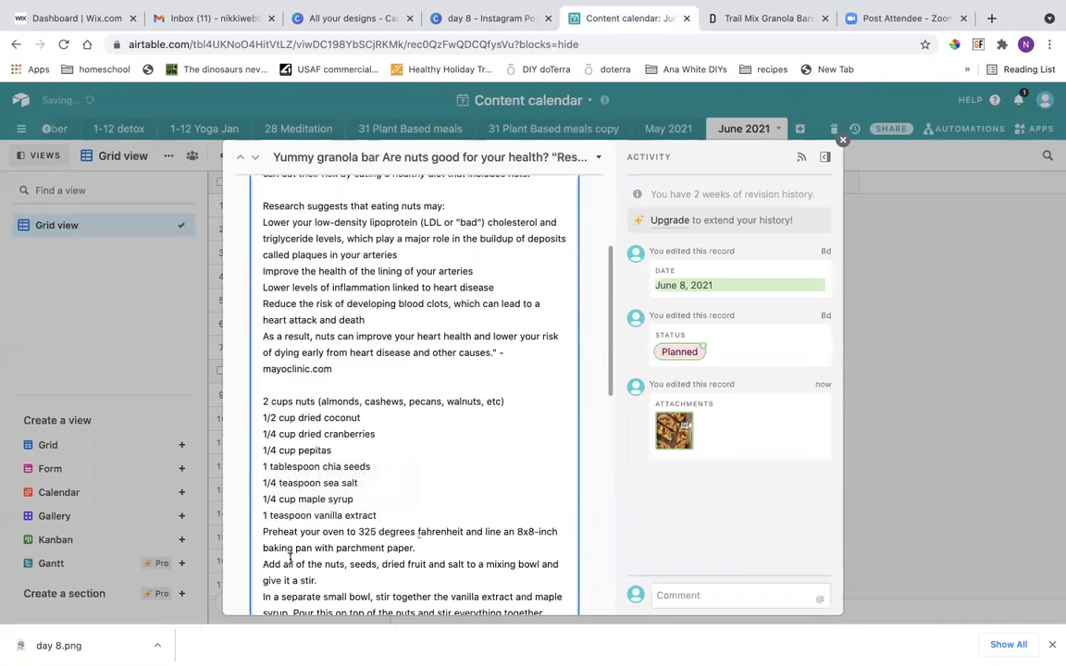
left_click(380, 517)
key("Return")
Add the source credit "-downshiftology.com" on a new line below the instructions, copying the domain from the recipe page's address.
scroll(376, 518, "down", 6)
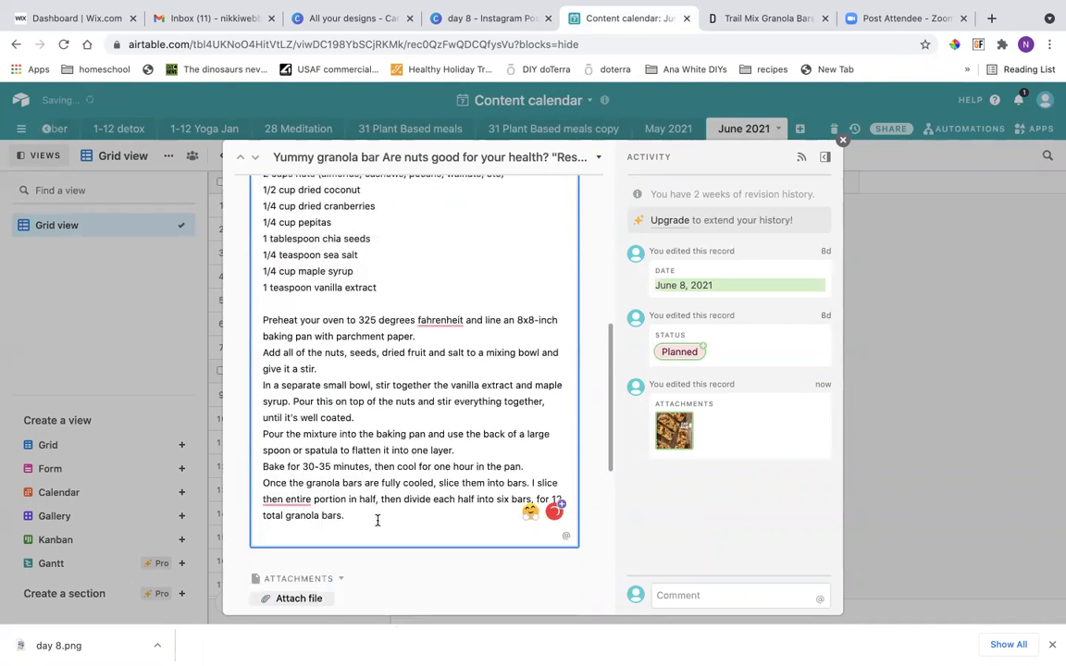
left_click(358, 399)
key("Return")
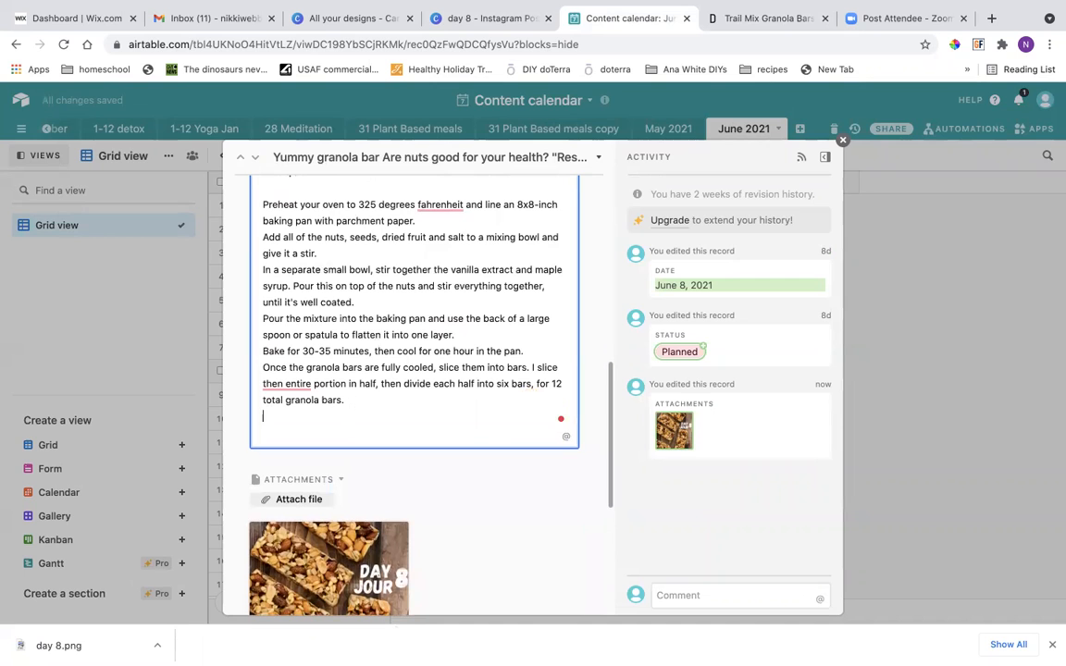
left_click(727, 20)
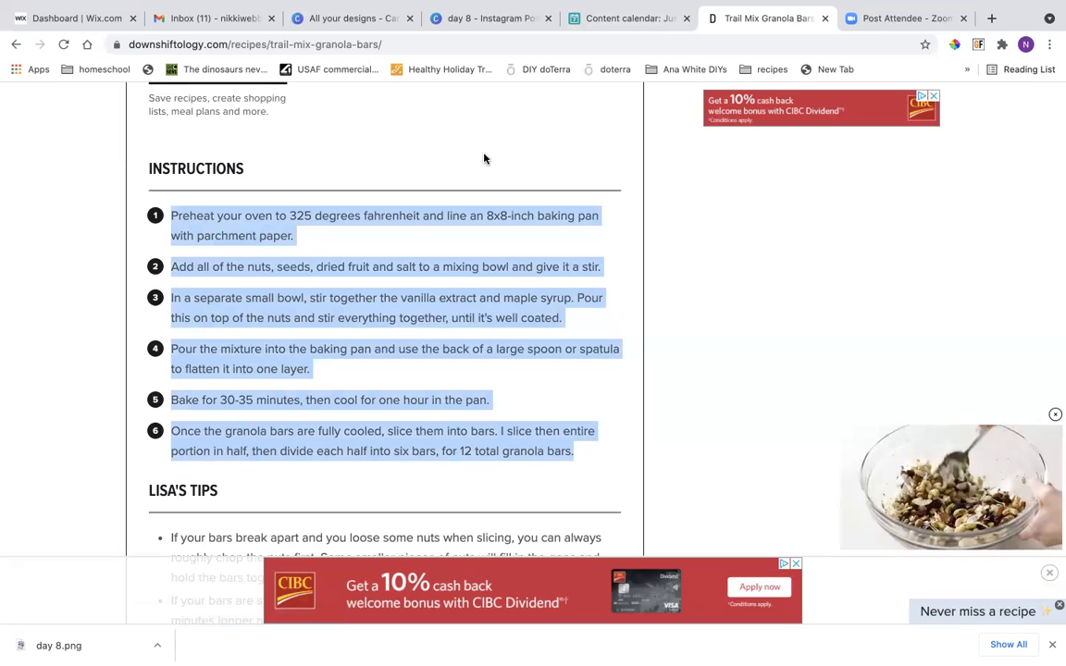
double_click(202, 44)
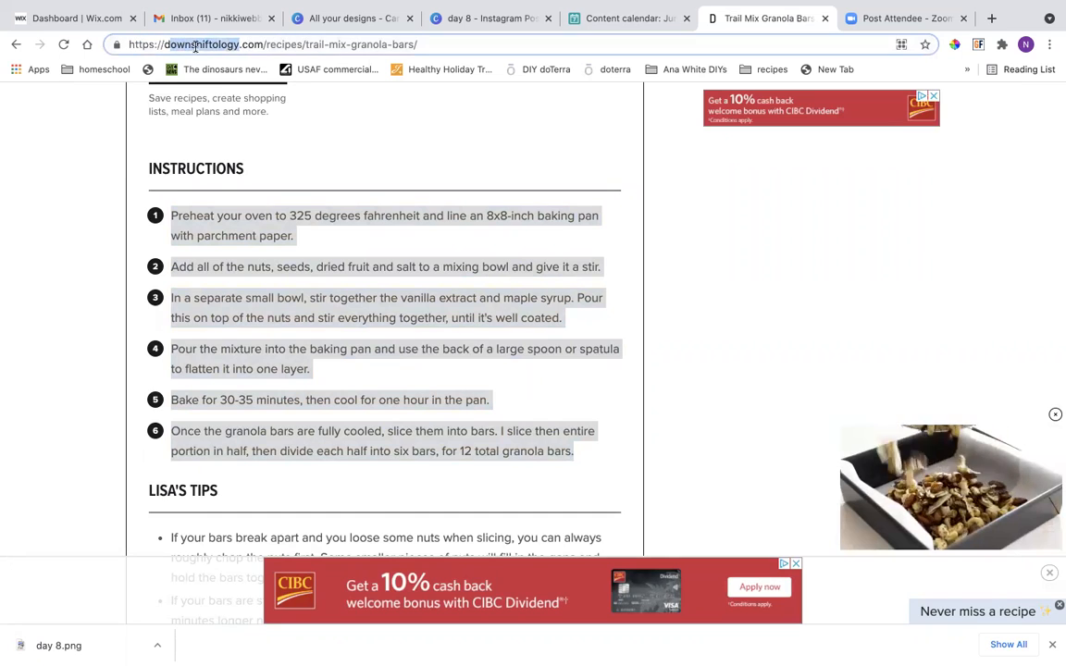
left_click(250, 44)
left_click_drag(262, 44, 164, 45)
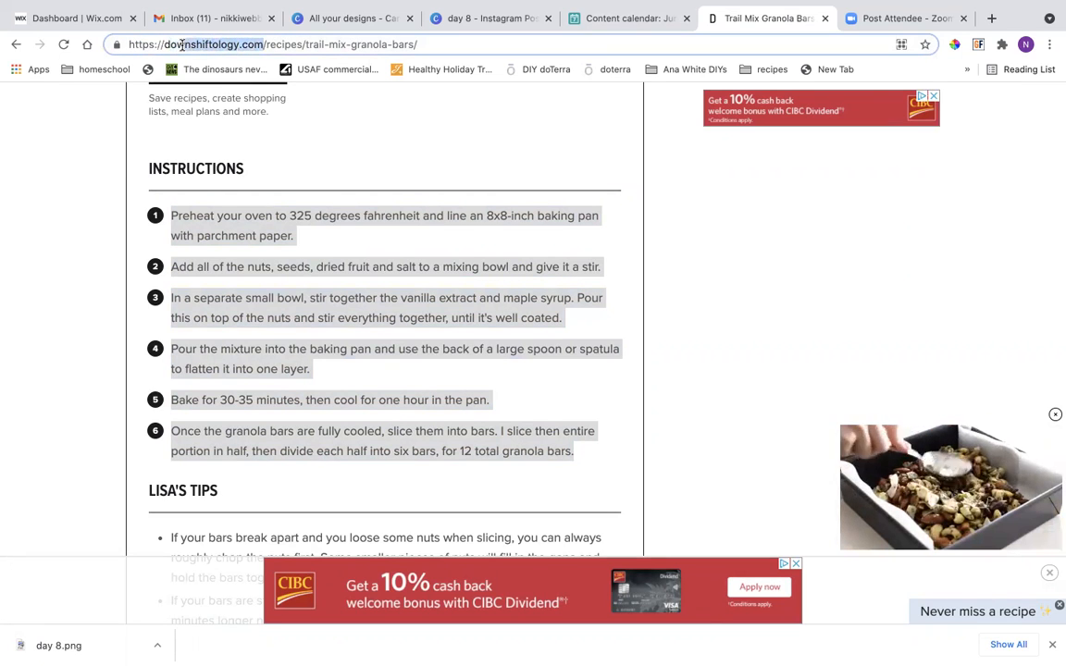
right_click(166, 45)
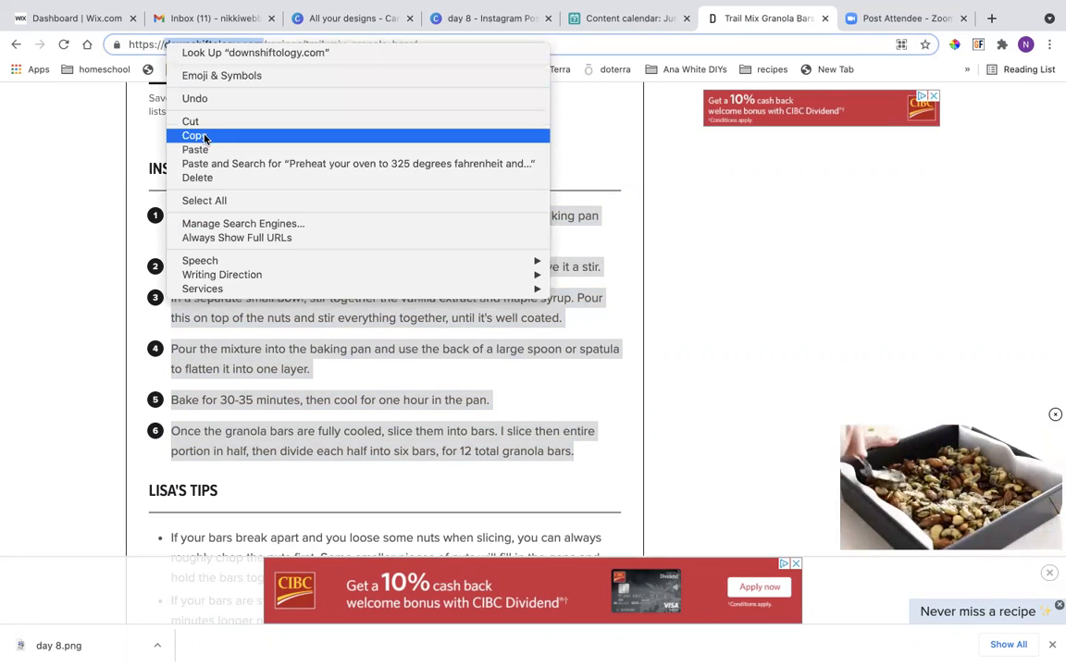
left_click(196, 135)
left_click(592, 20)
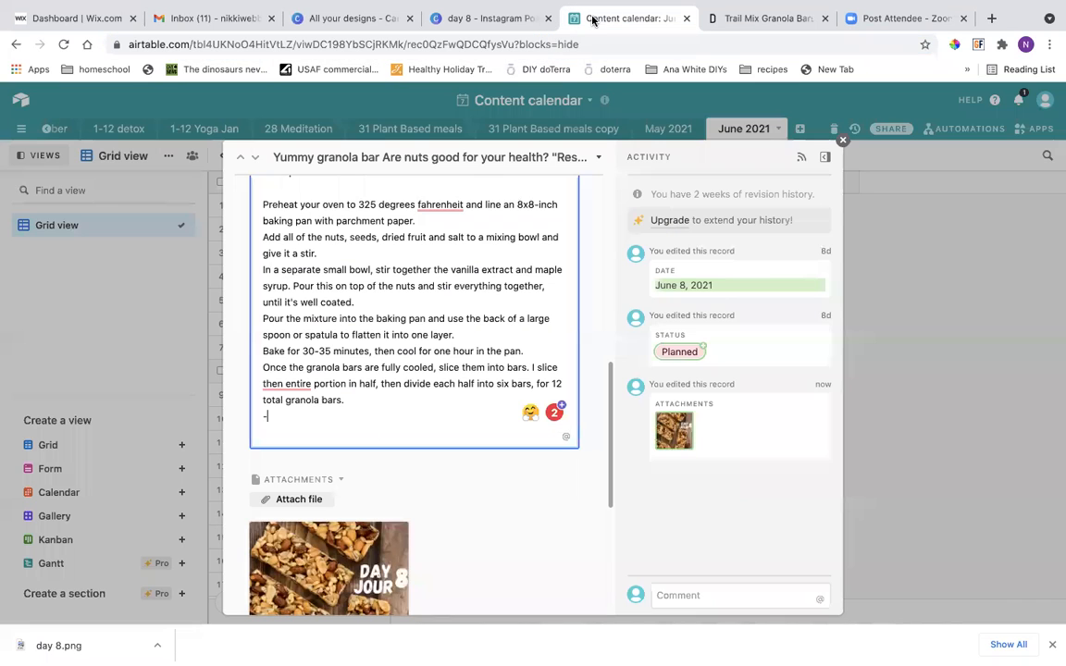
right_click(276, 418)
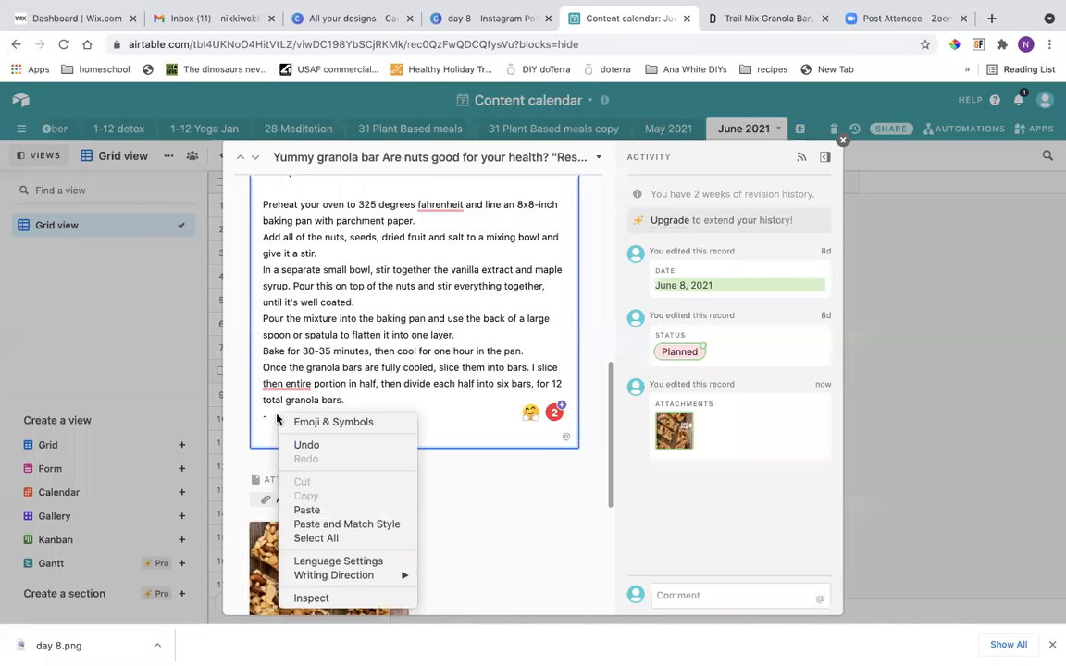
left_click(309, 510)
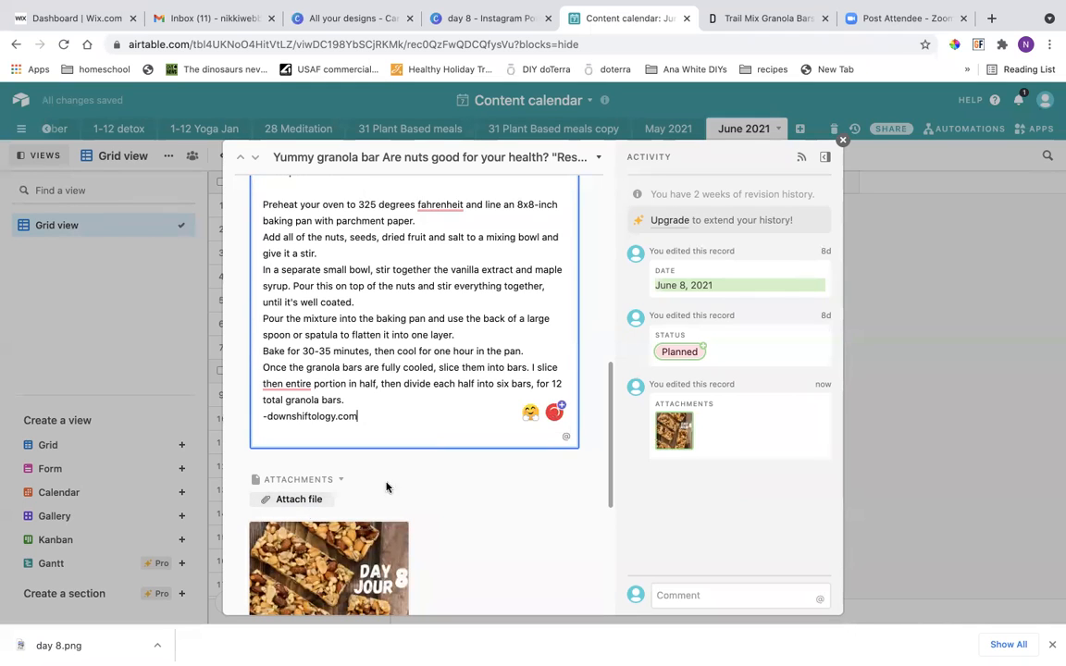
Close the June 8 record and return to the June 2021 content calendar grid.
scroll(424, 489, "down", 5)
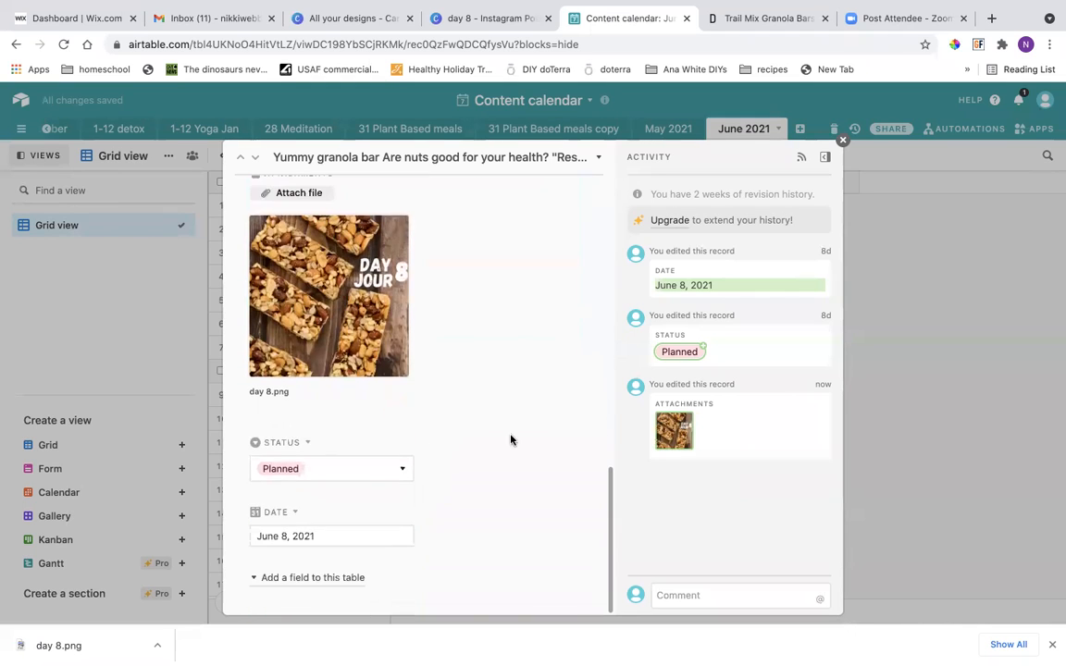
left_click(873, 469)
left_click(432, 441)
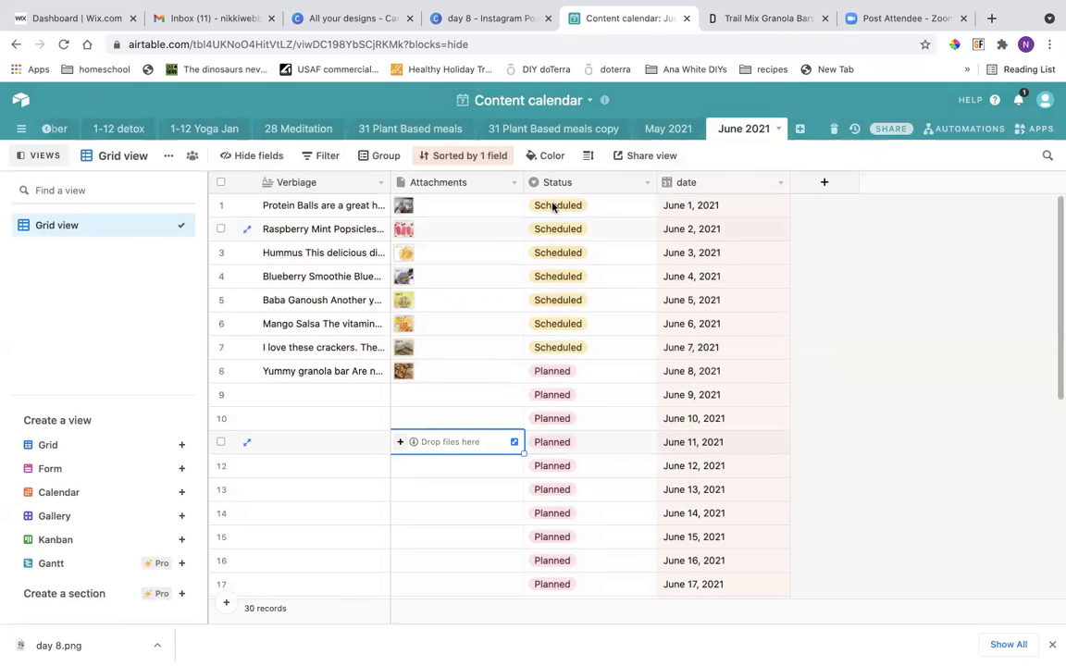
Switch to Canva, dismiss the saved-design message and close the day 8 design.
left_click(521, 21)
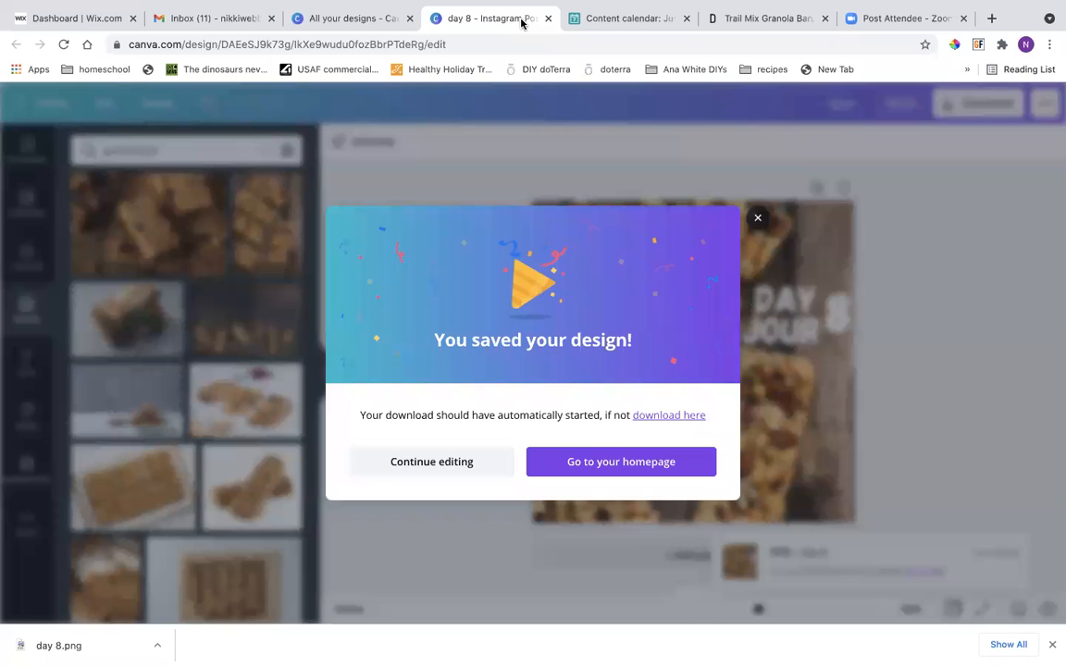
left_click(757, 221)
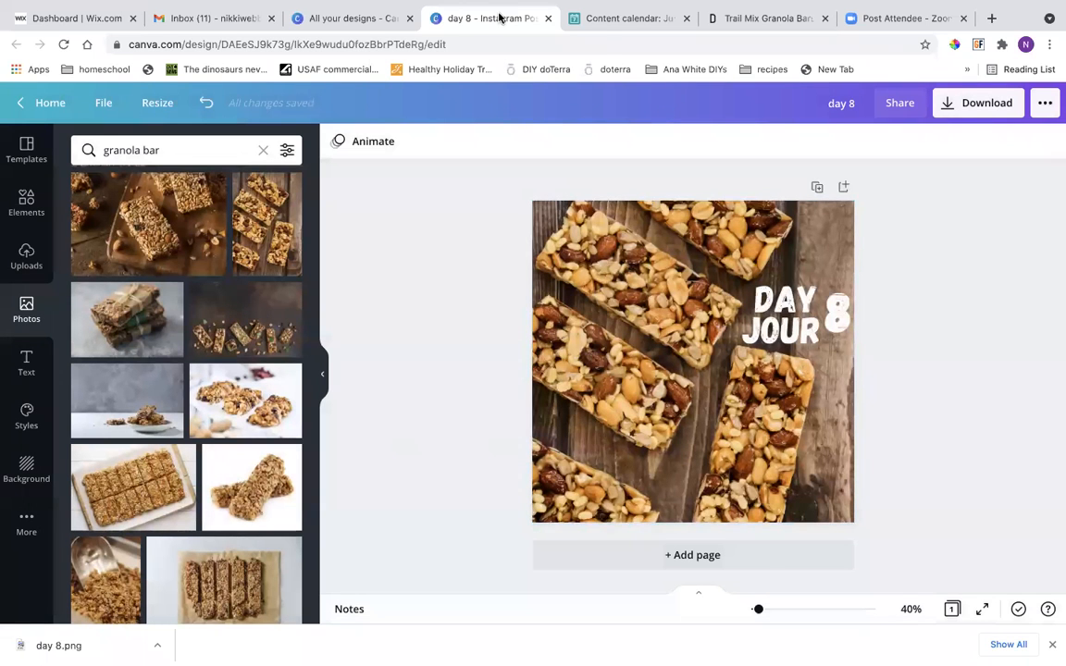
left_click(547, 21)
Refresh the list of all designs and reopen the day 8 design from it.
left_click(361, 22)
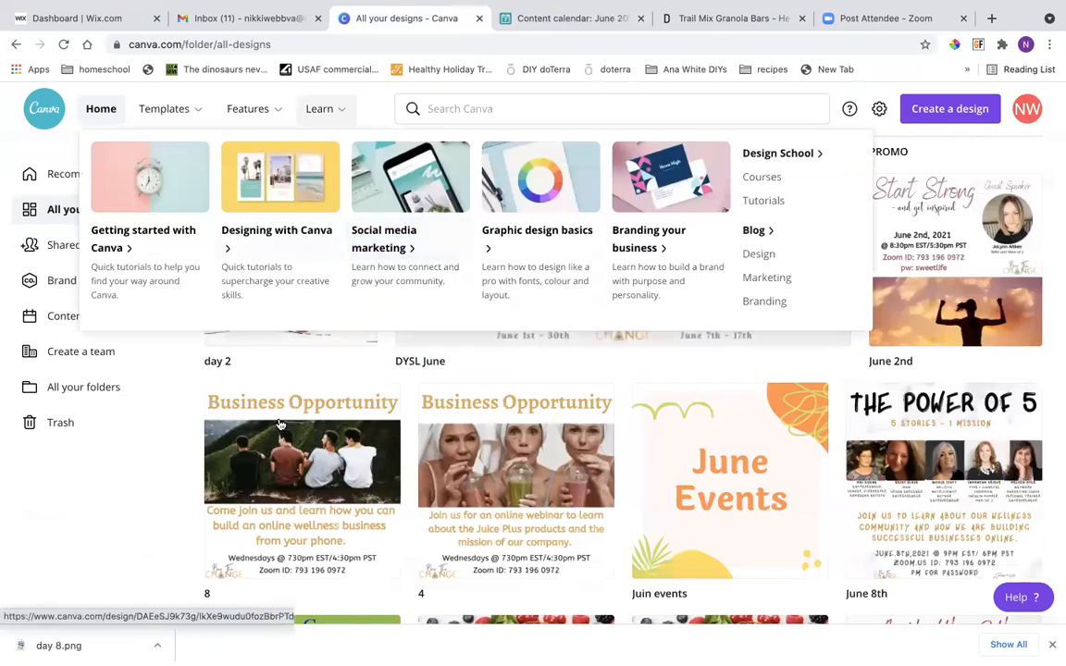
left_click(64, 44)
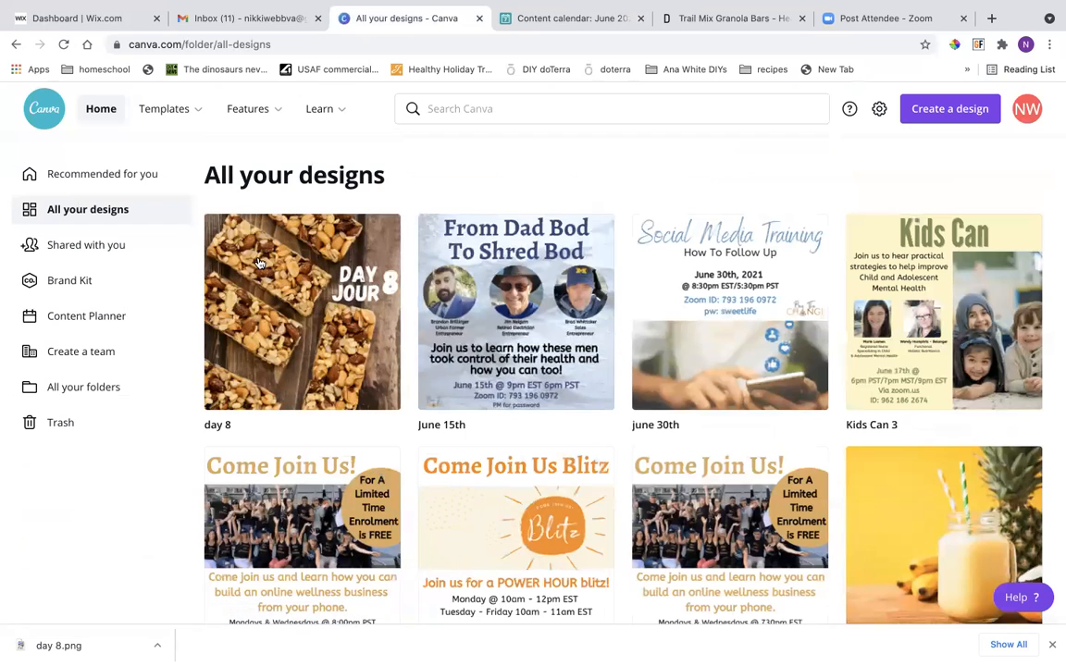
left_click(273, 280)
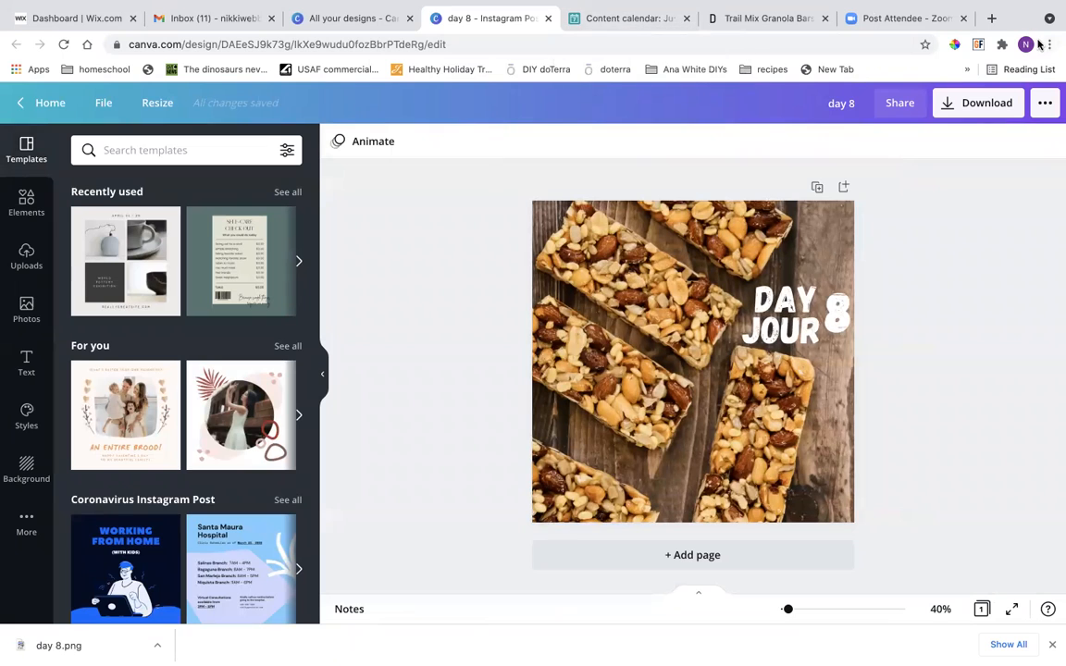
Go back from the trail mix recipe to the Google results and open Downshiftology's "30+ Healthy Snacks For Every Craving" page.
left_click(731, 19)
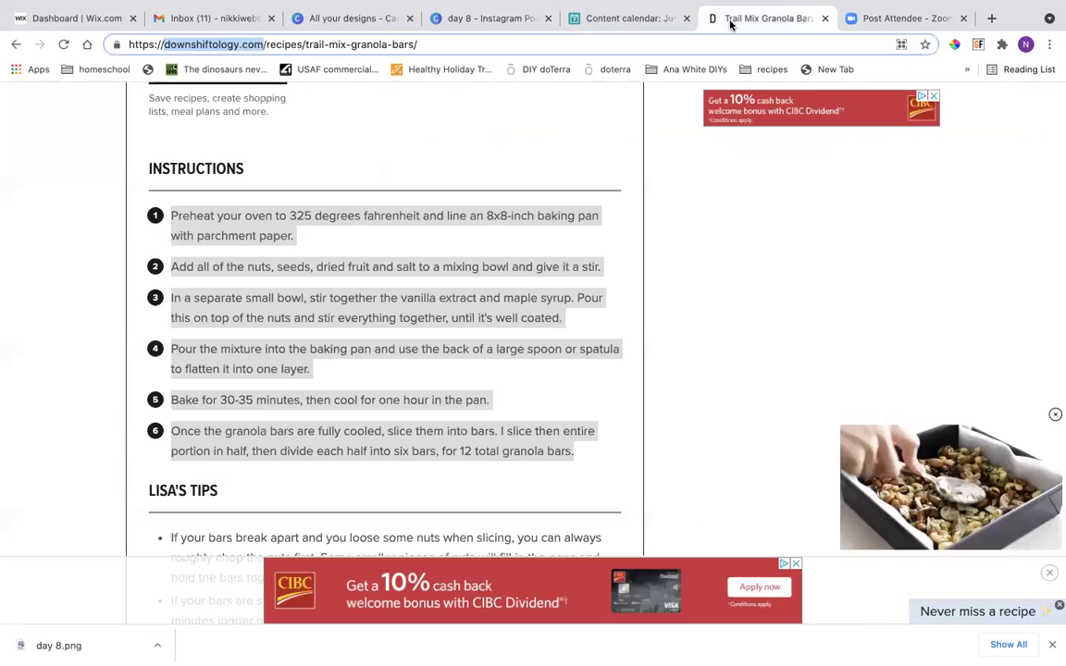
left_click(16, 46)
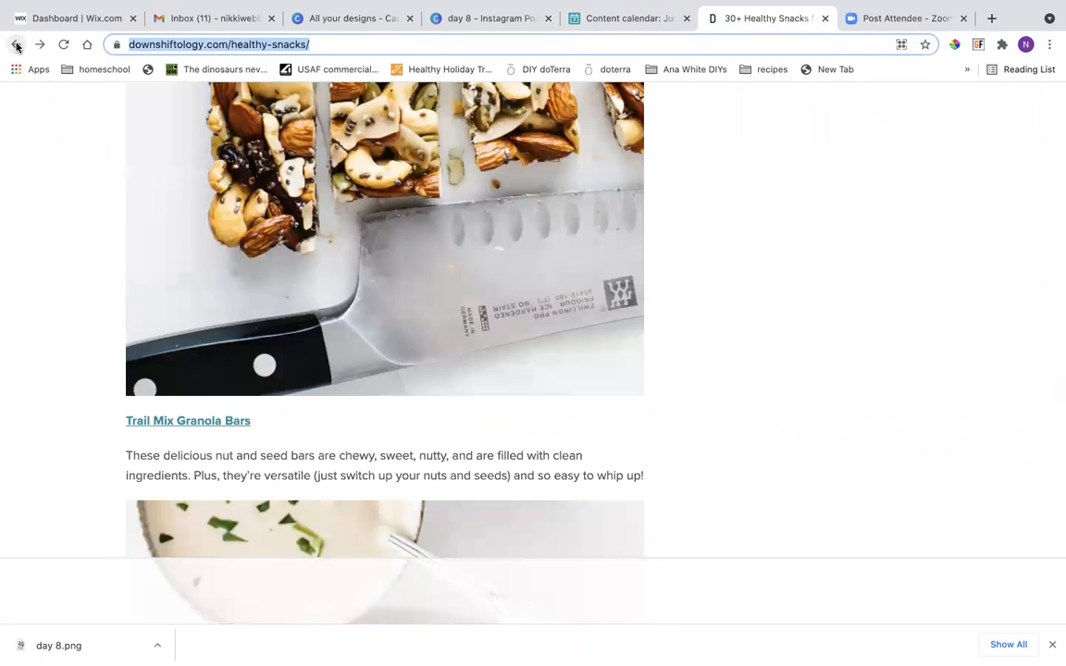
left_click(15, 44)
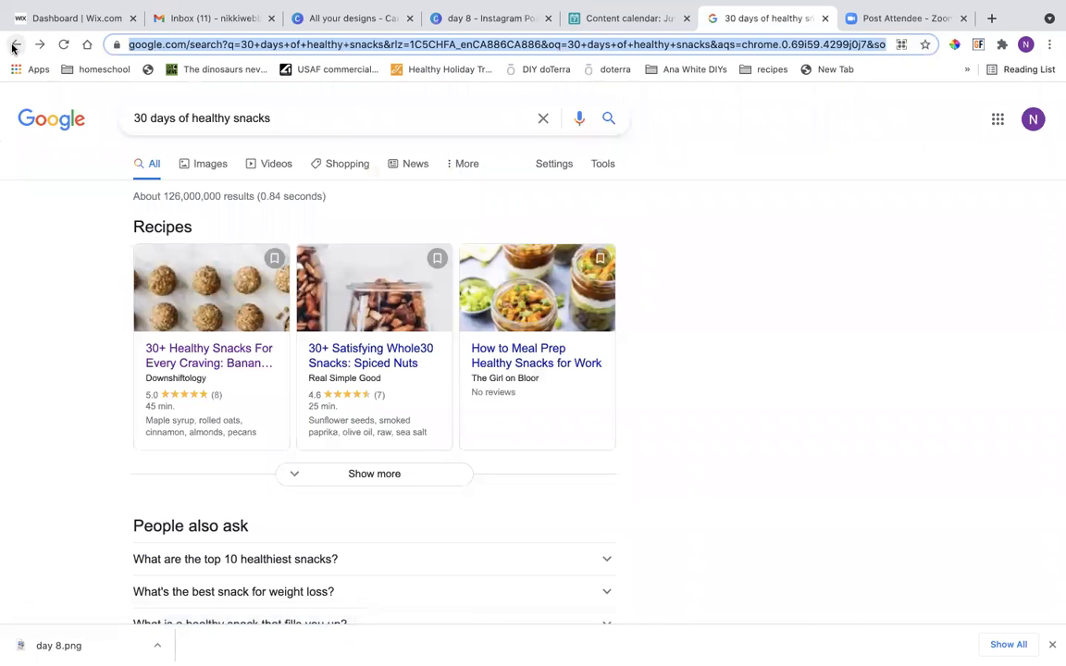
left_click(217, 362)
Look through the healthy snacks page down to the Trail Mix Granola Bars entry and close the floating video.
scroll(157, 452, "down", 6)
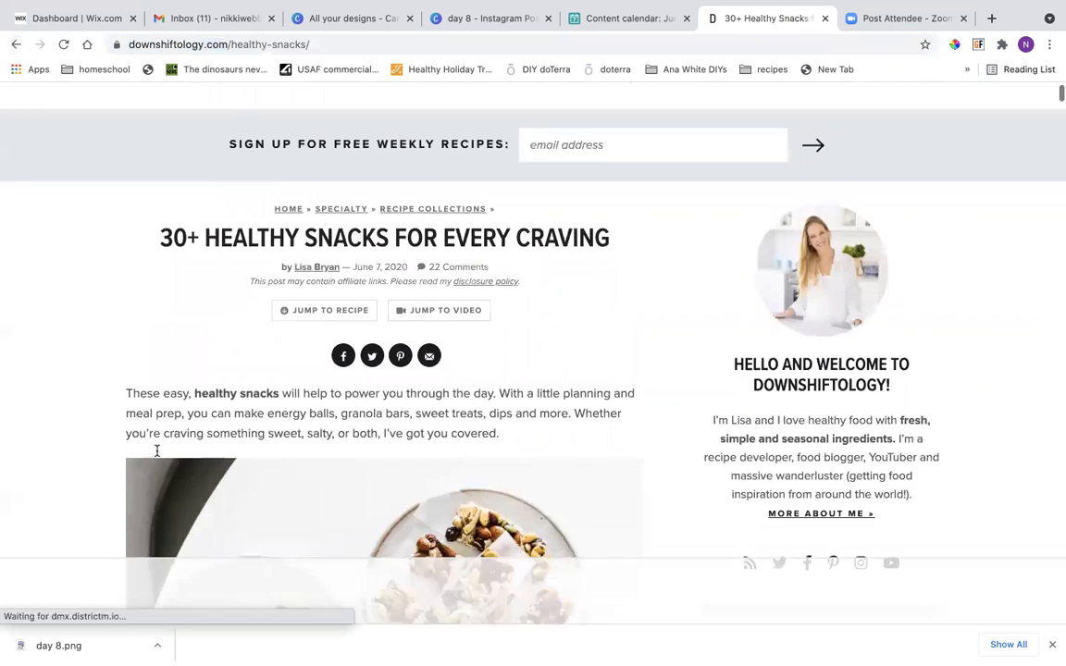
scroll(157, 453, "down", 15)
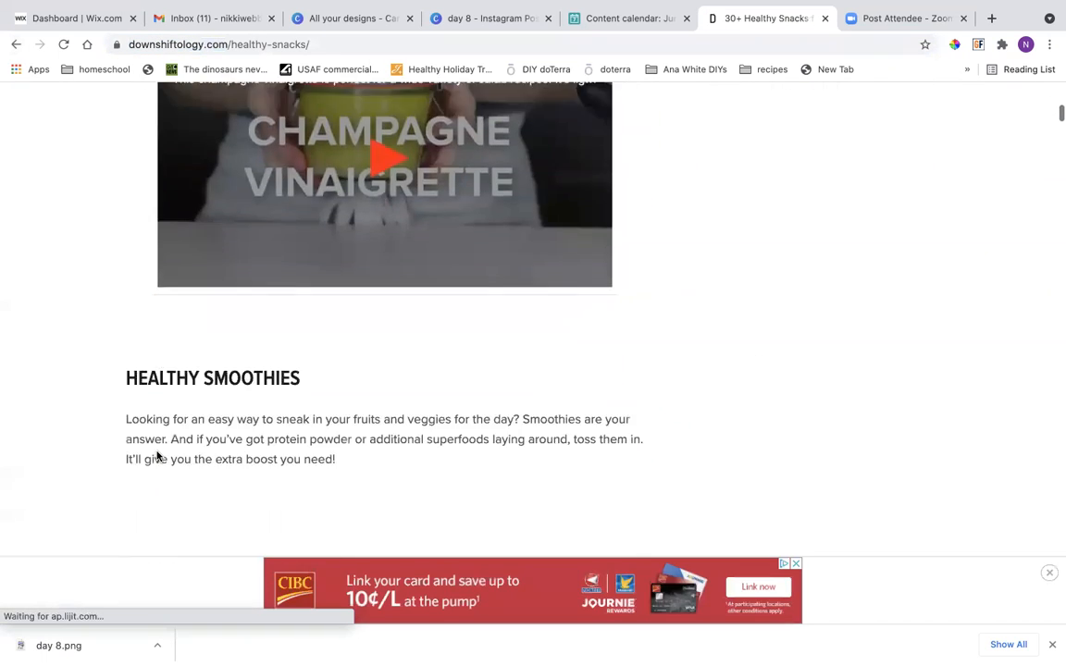
scroll(157, 425, "down", 20)
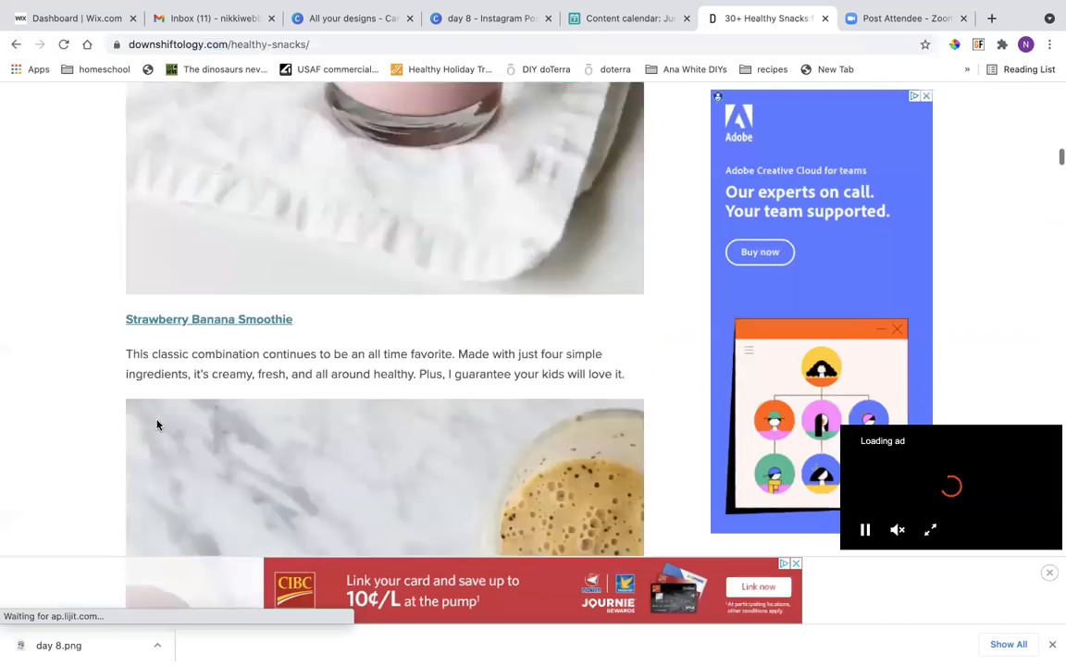
scroll(158, 425, "down", 15)
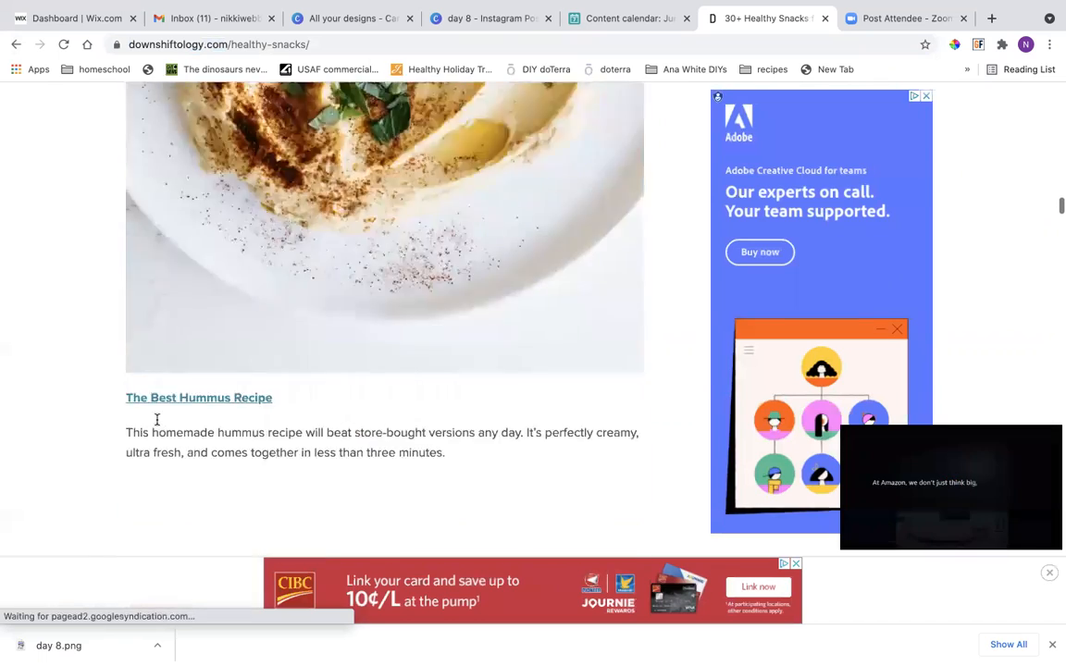
scroll(158, 424, "down", 15)
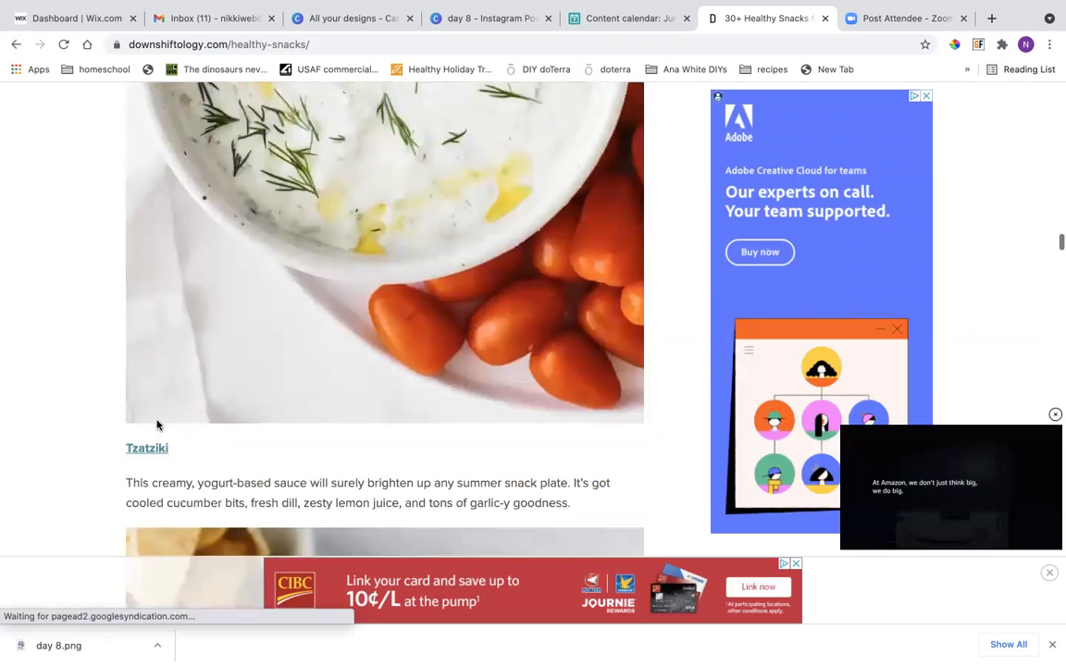
scroll(157, 425, "down", 15)
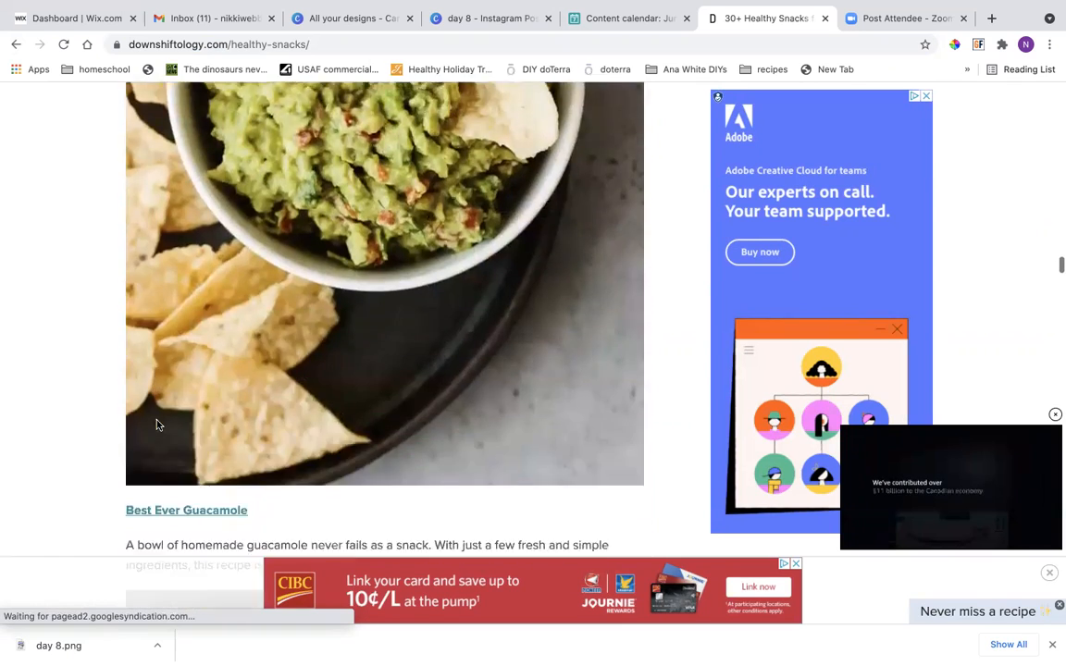
scroll(165, 404, "down", 15)
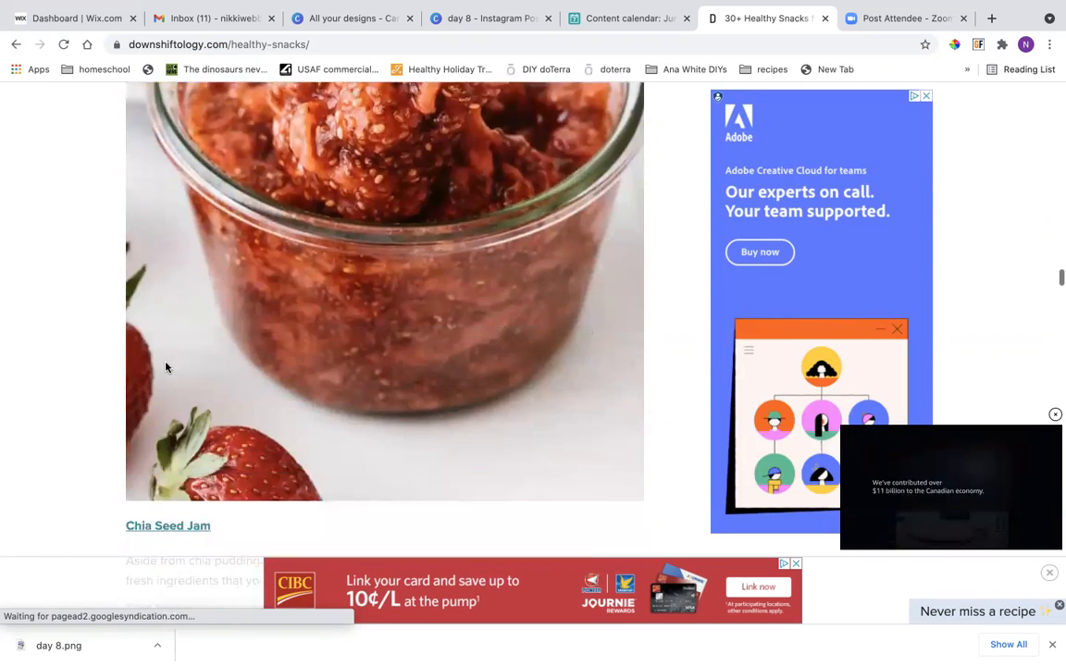
scroll(165, 367, "down", 15)
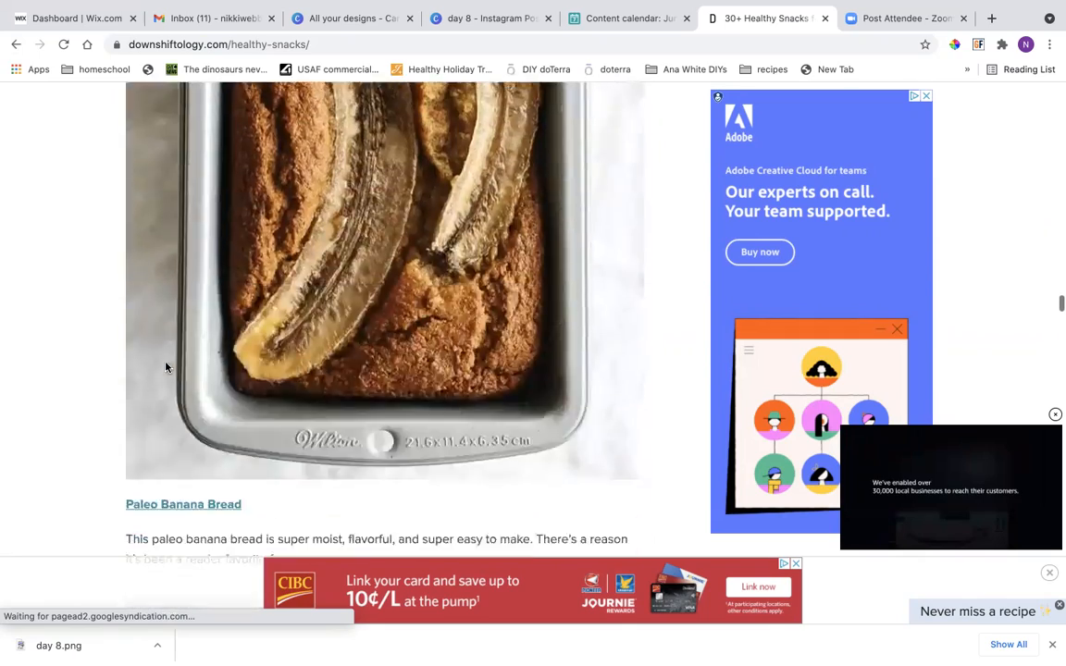
scroll(166, 367, "down", 15)
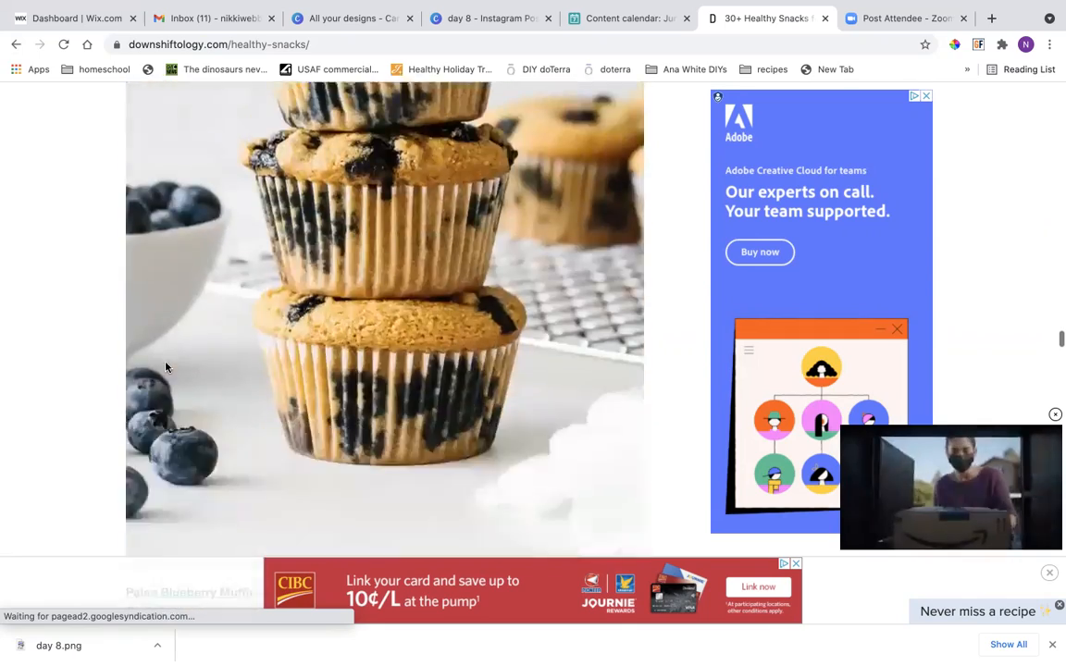
scroll(166, 367, "down", 15)
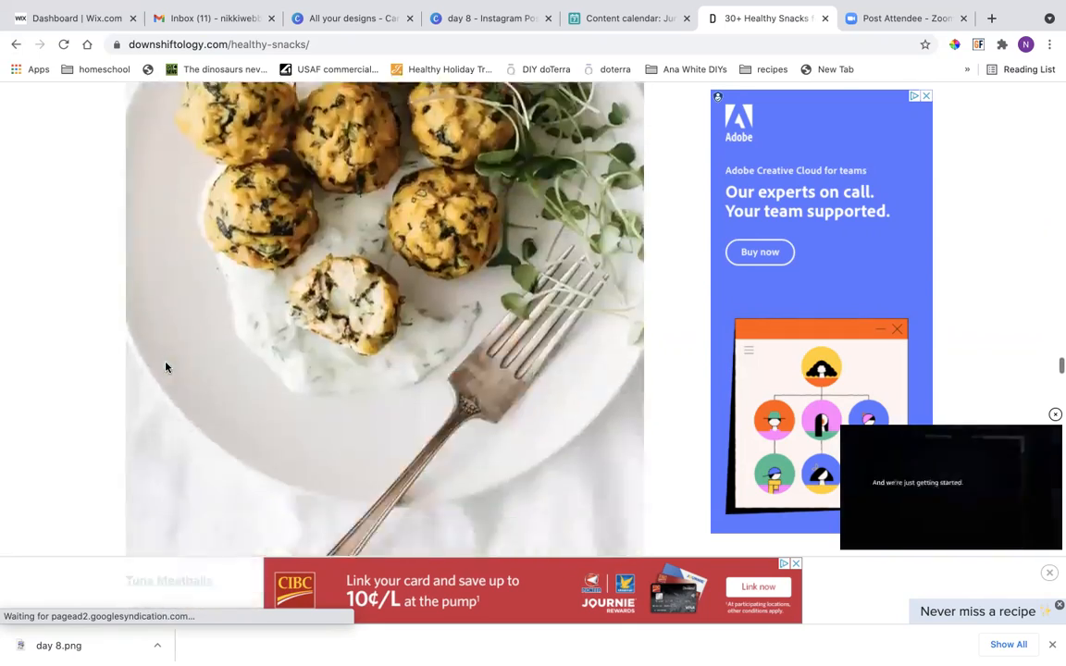
scroll(166, 367, "down", 7)
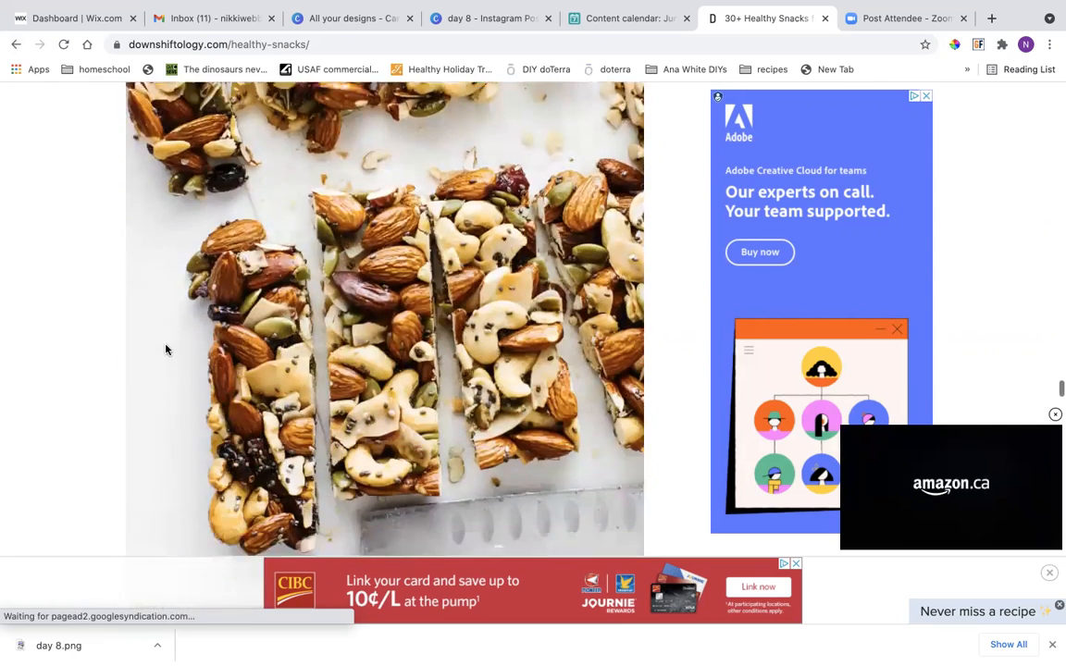
scroll(166, 346, "down", 2)
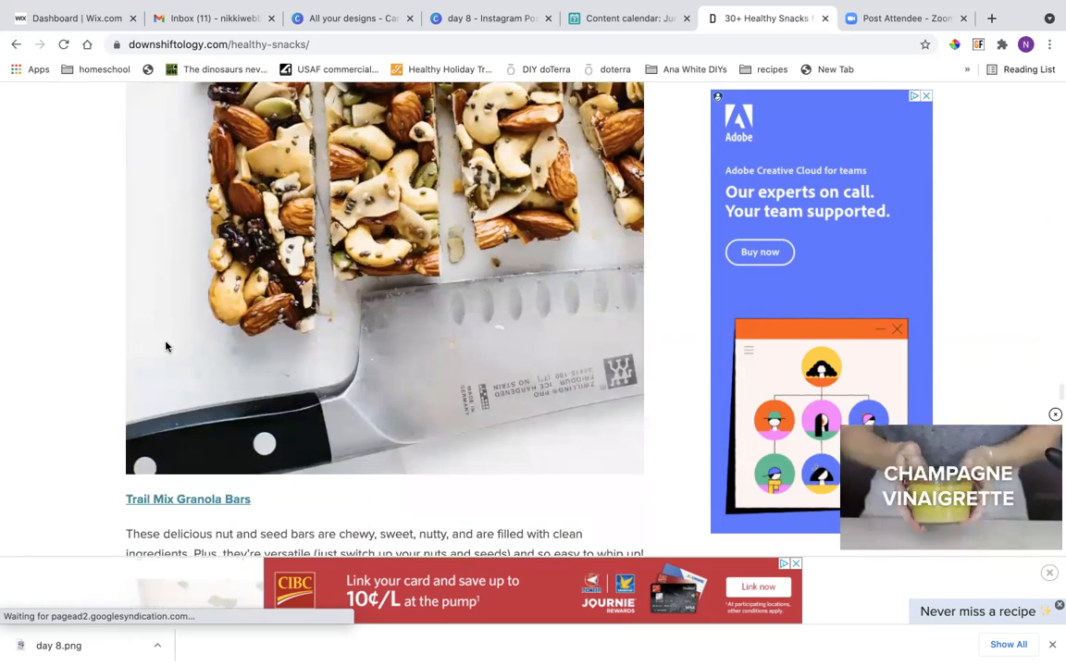
left_click(1055, 415)
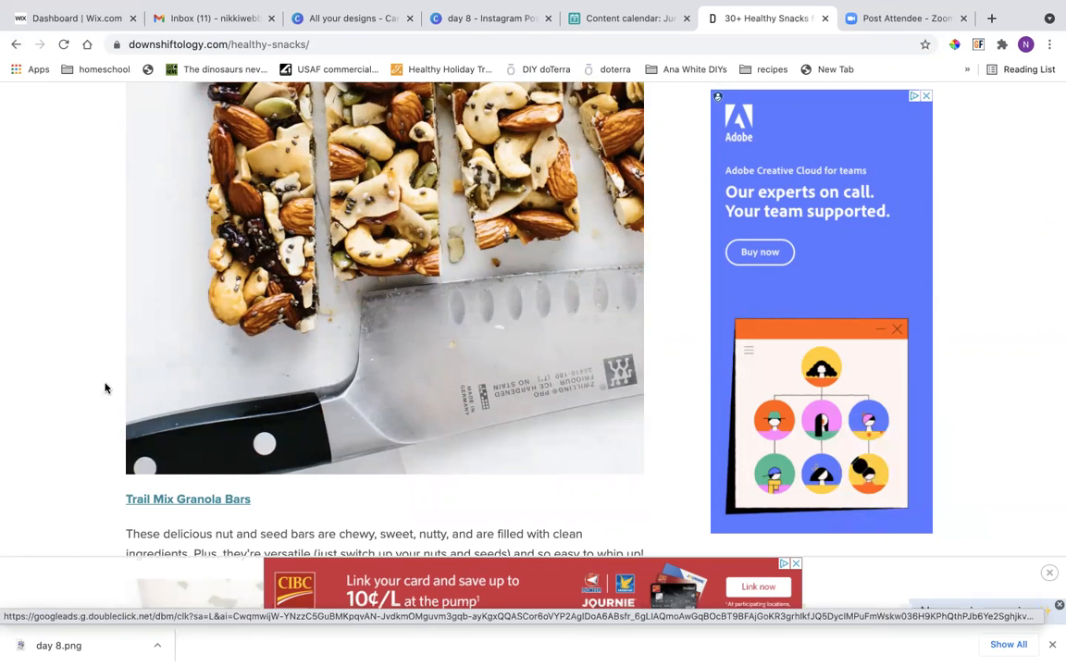
Find the snack listed after Trail Mix Granola Bars and open its Falafel recipe page.
scroll(21, 412, "down", 10)
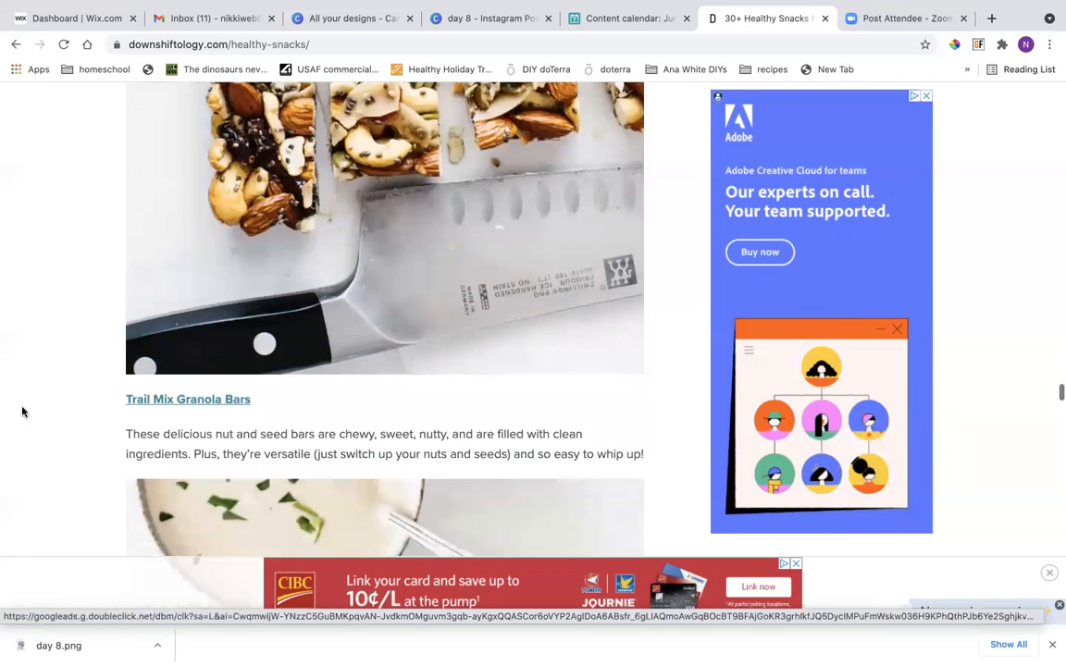
scroll(60, 435, "up", 5)
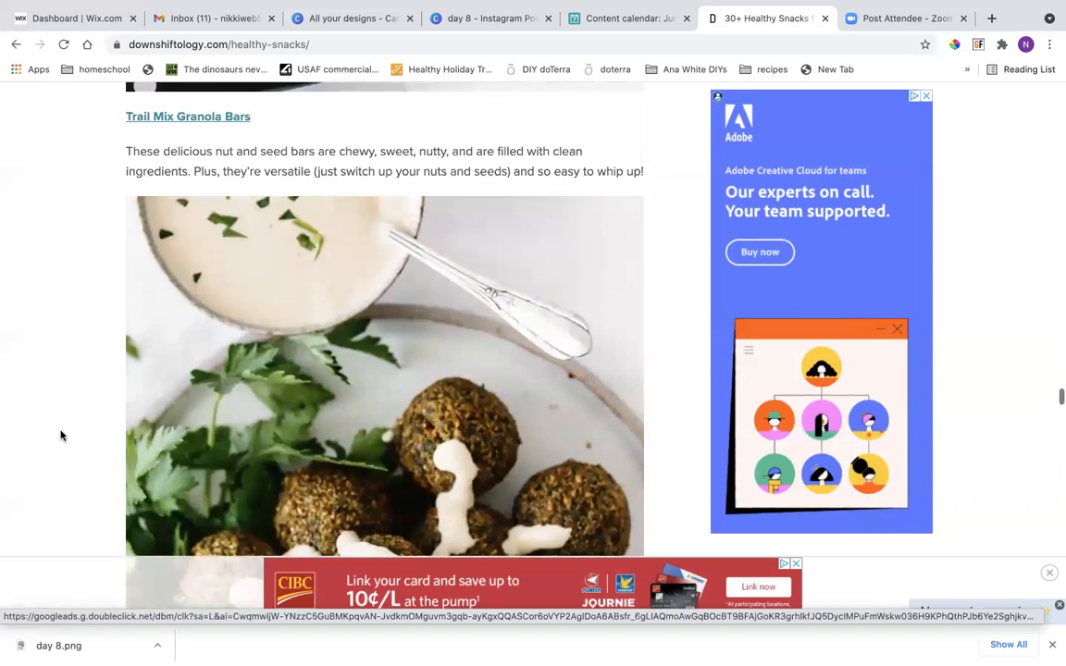
scroll(60, 435, "down", 6)
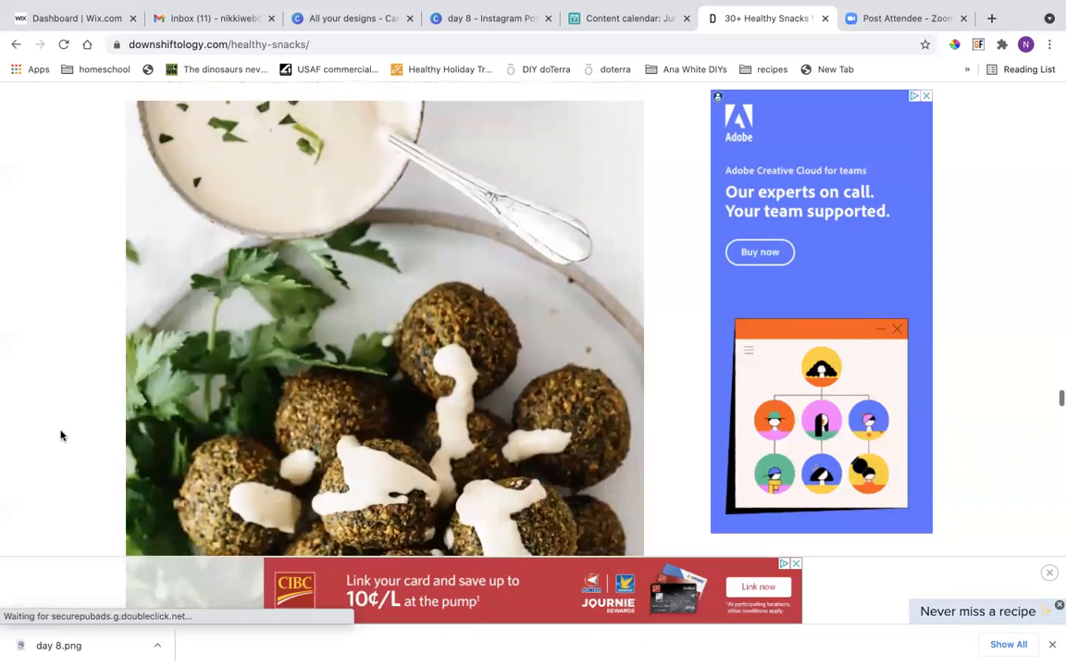
scroll(60, 435, "up", 5)
scroll(60, 435, "down", 5)
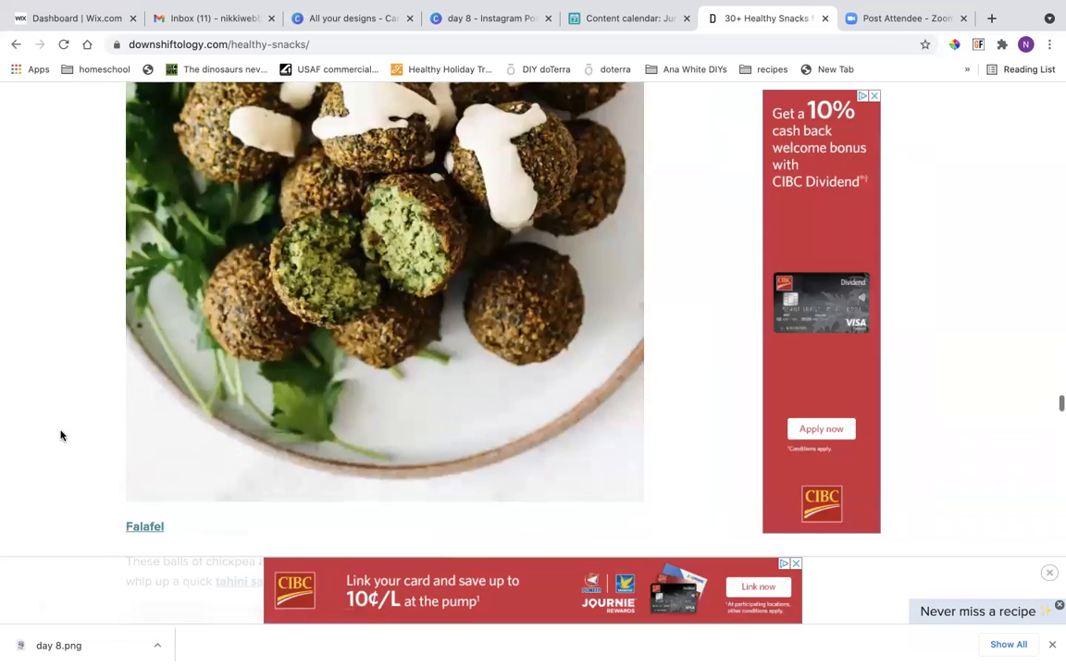
scroll(60, 435, "down", 1)
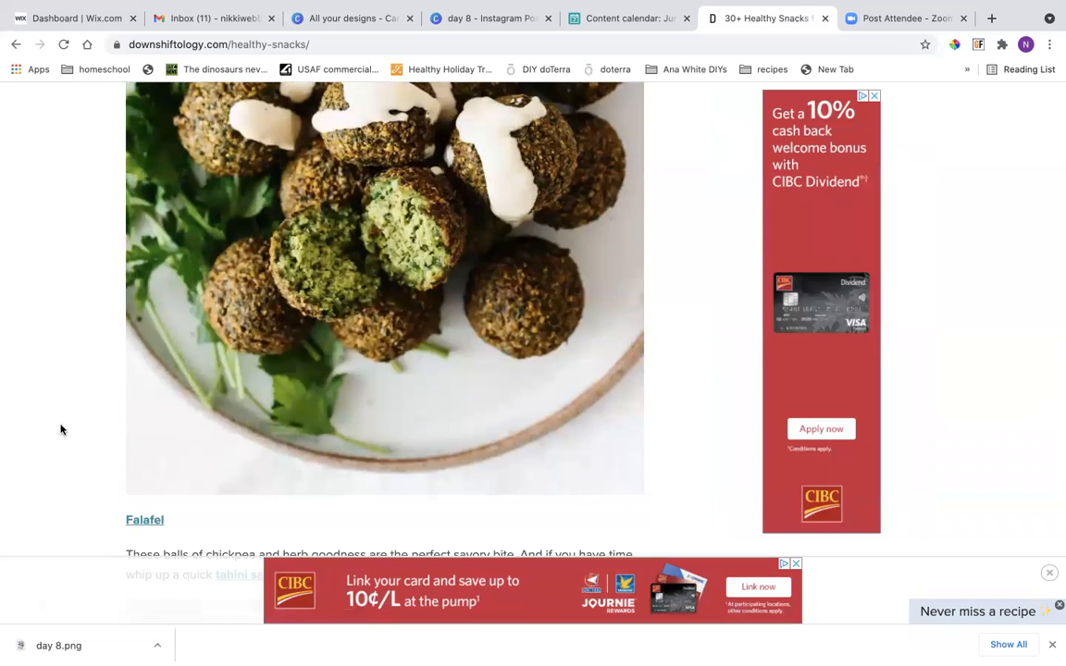
scroll(60, 428, "down", 3)
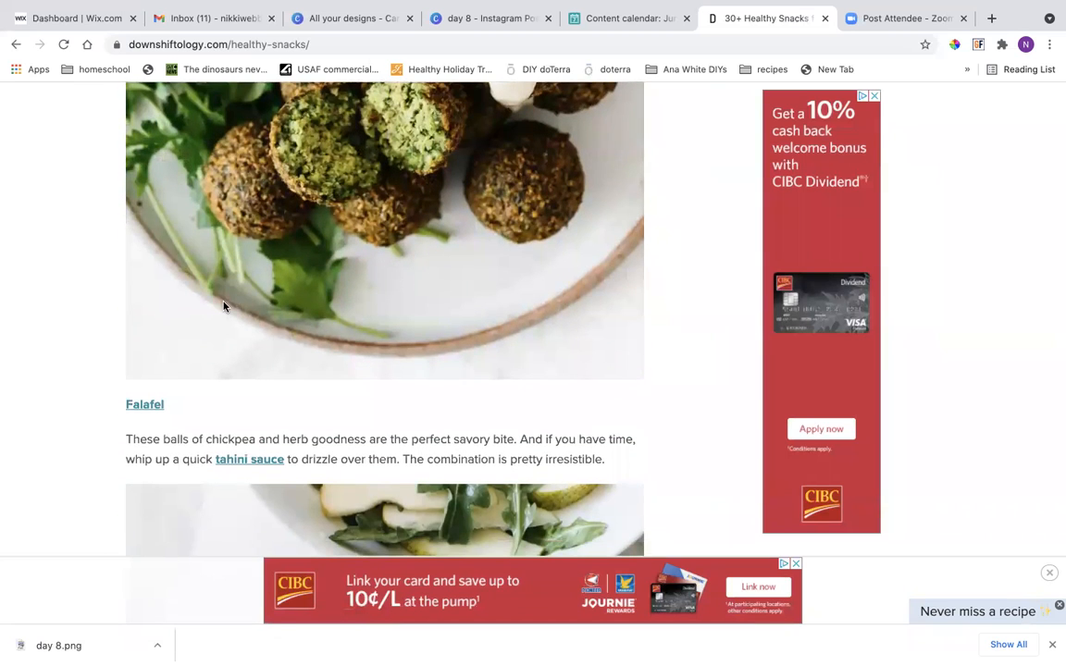
scroll(223, 306, "up", 3)
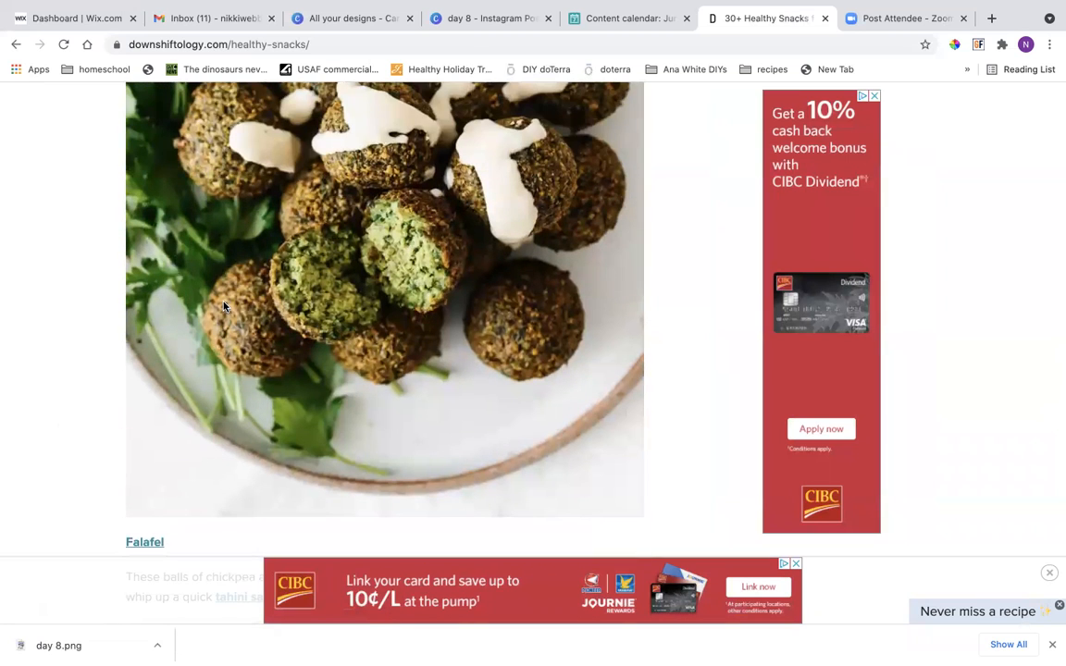
scroll(223, 306, "down", 3)
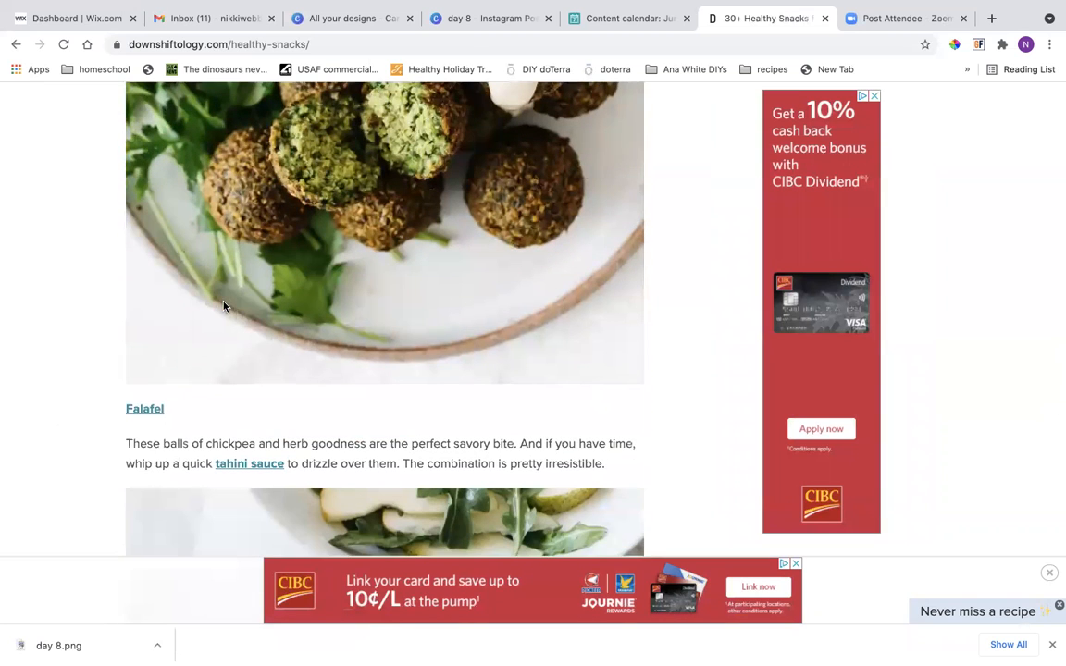
left_click(150, 412)
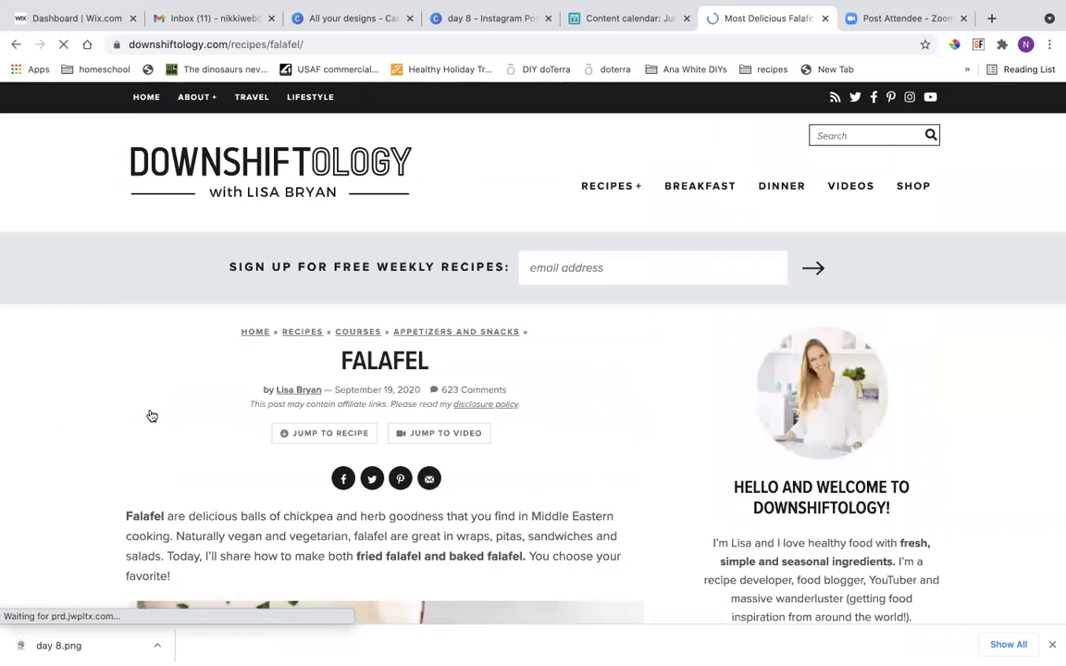
Look through the falafel photos near the beginning of the Downshiftology recipe page.
scroll(151, 415, "down", 10)
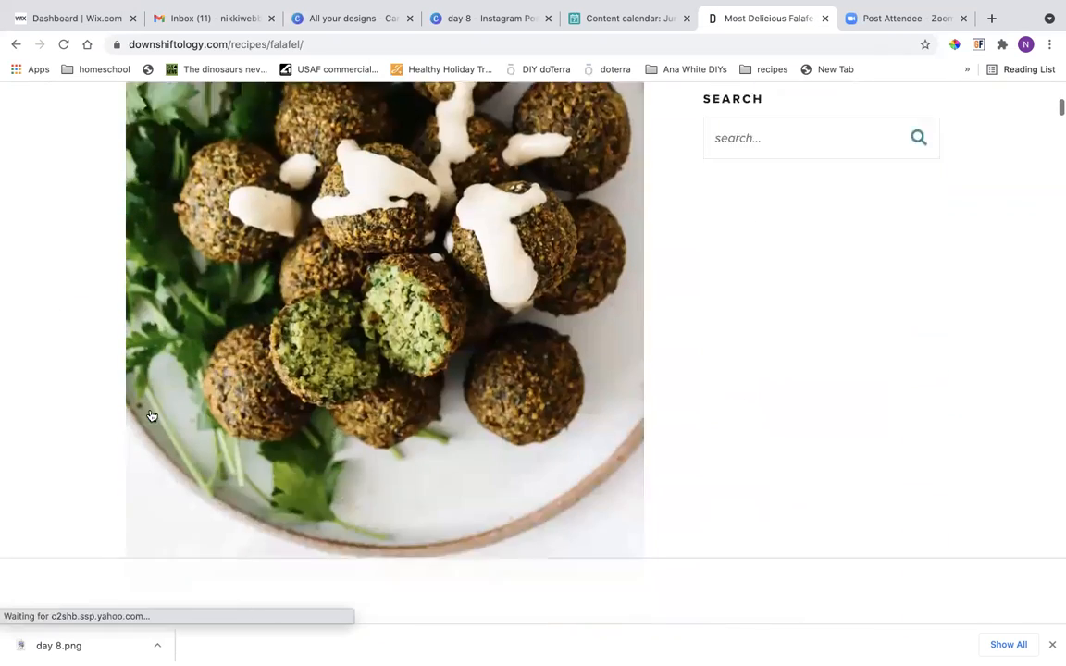
scroll(152, 415, "down", 6)
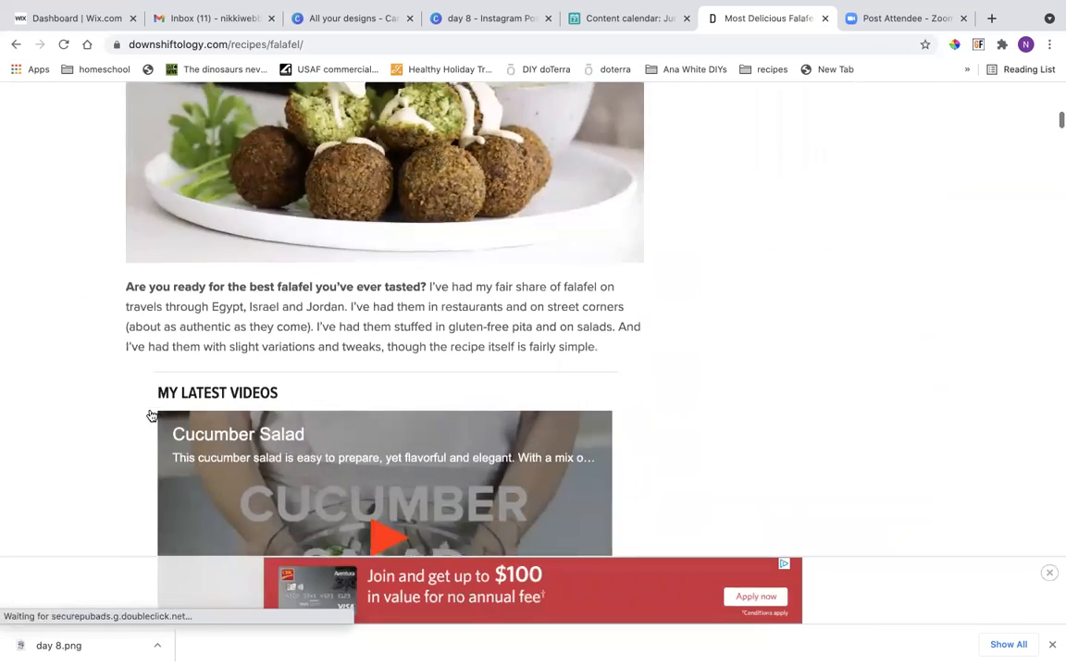
scroll(152, 415, "up", 3)
scroll(152, 415, "up", 10)
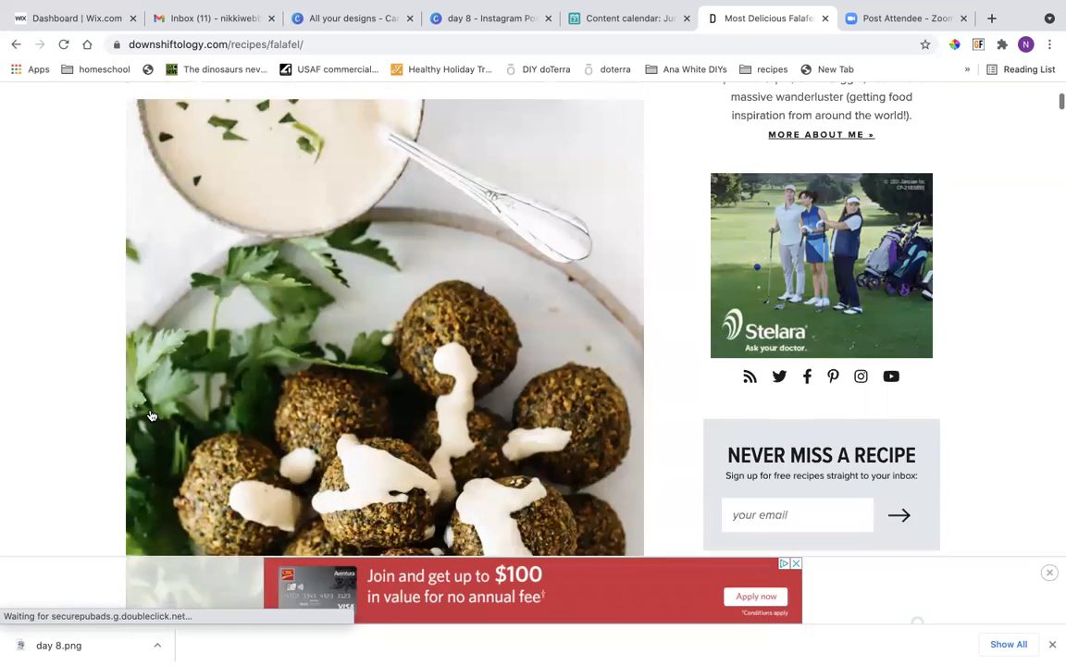
scroll(151, 415, "down", 3)
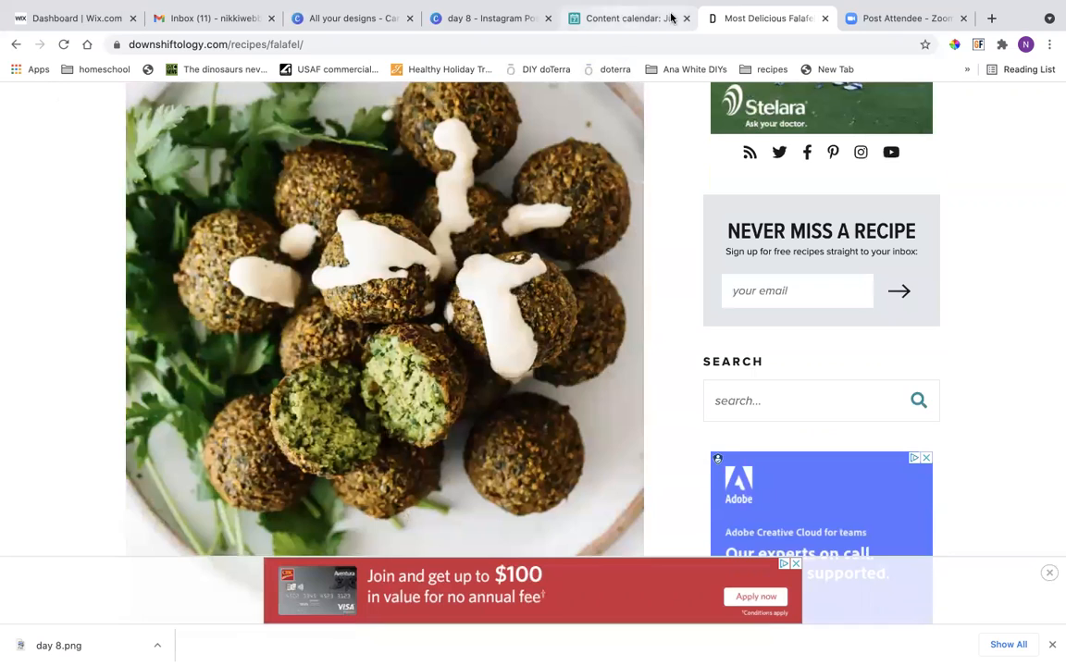
Return to the day 8 design in Canva and search its photo library for "falafel", checking the spelling against the recipe page.
mouse_move(892, 31)
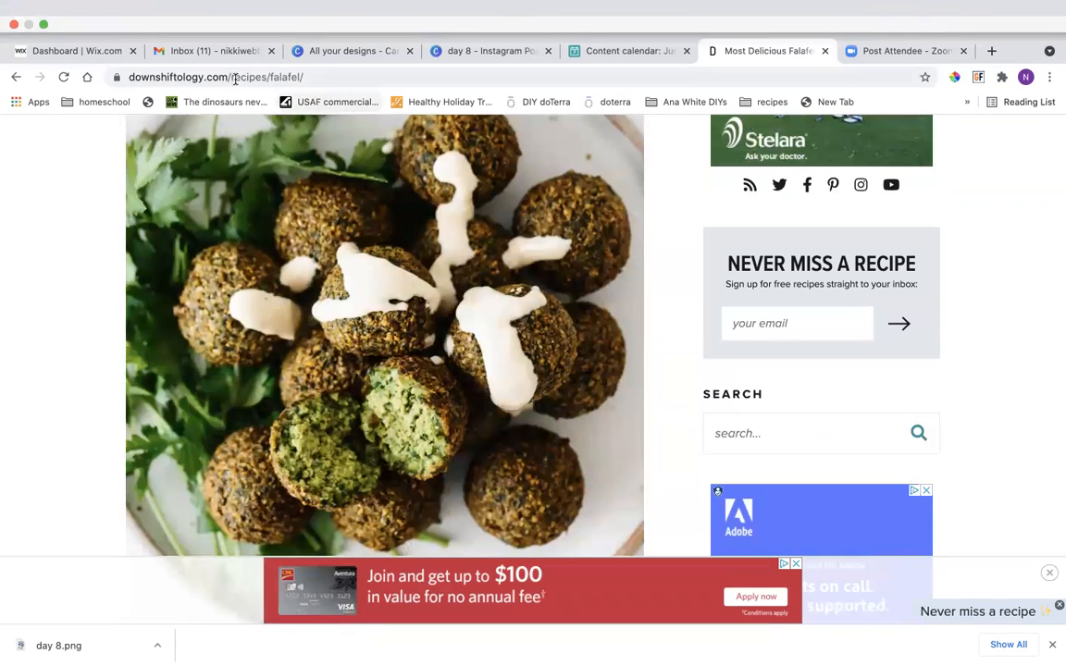
left_click(325, 51)
left_click(469, 14)
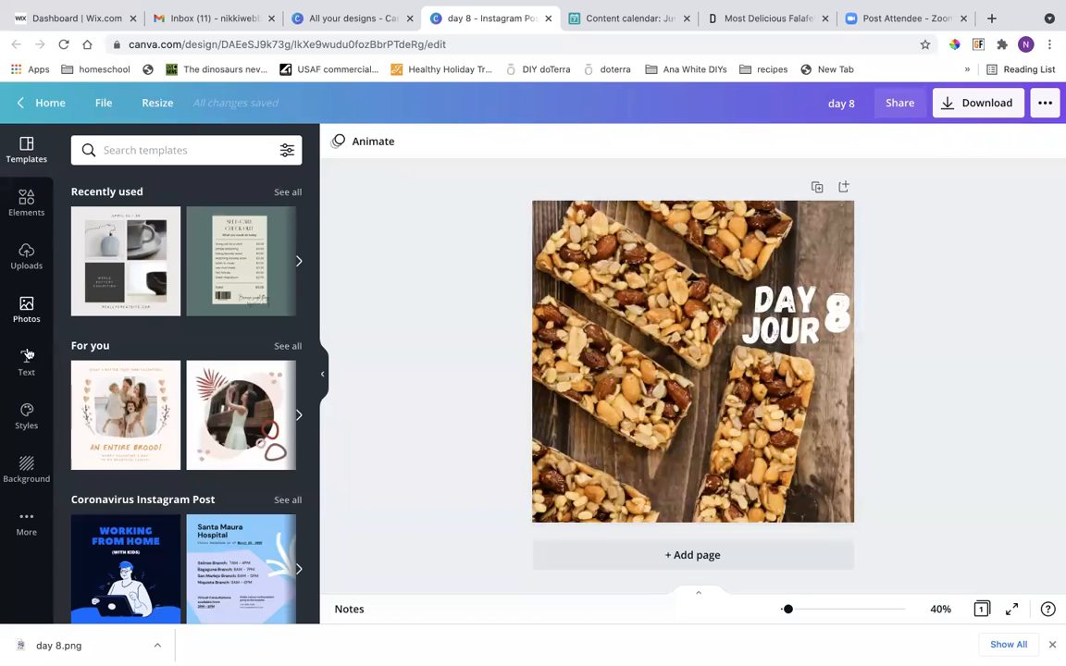
left_click(26, 309)
left_click(117, 154)
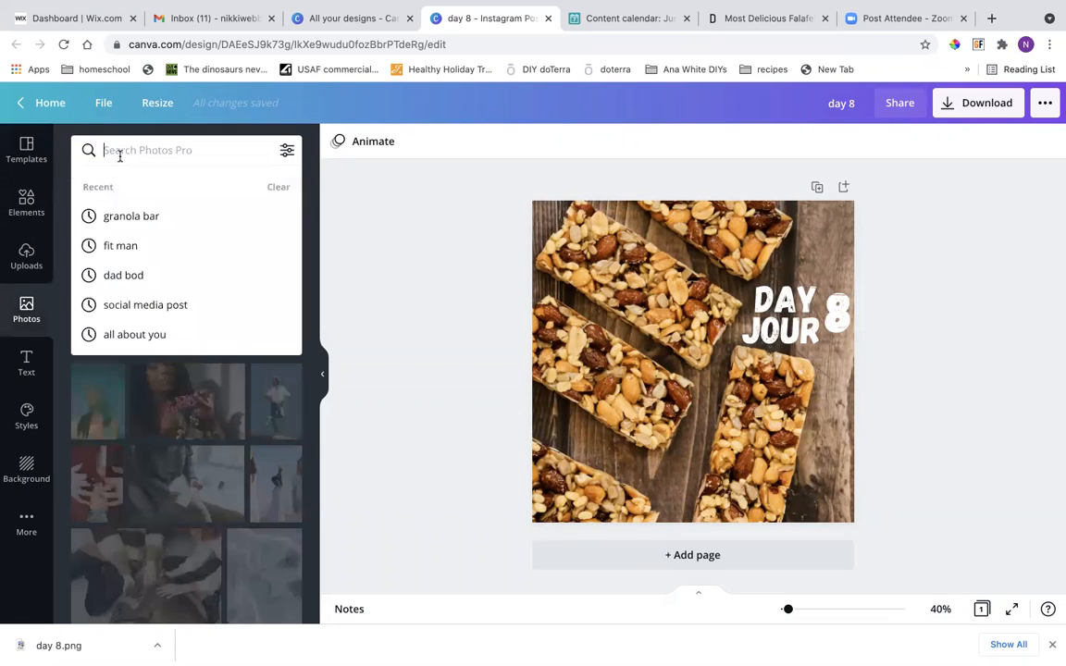
type("fala")
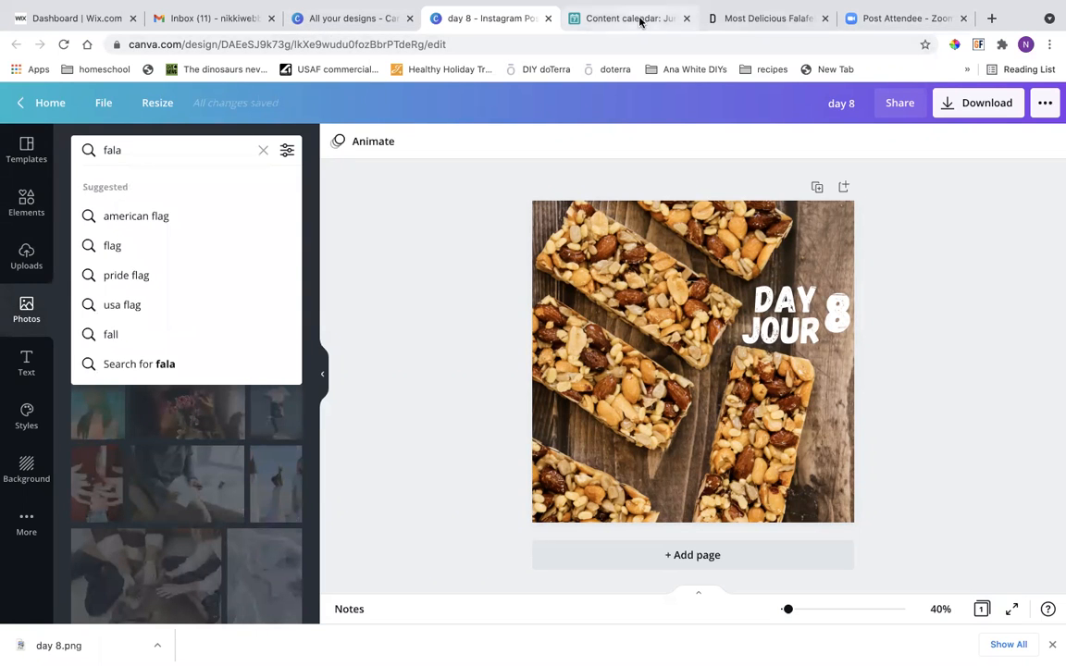
left_click(782, 19)
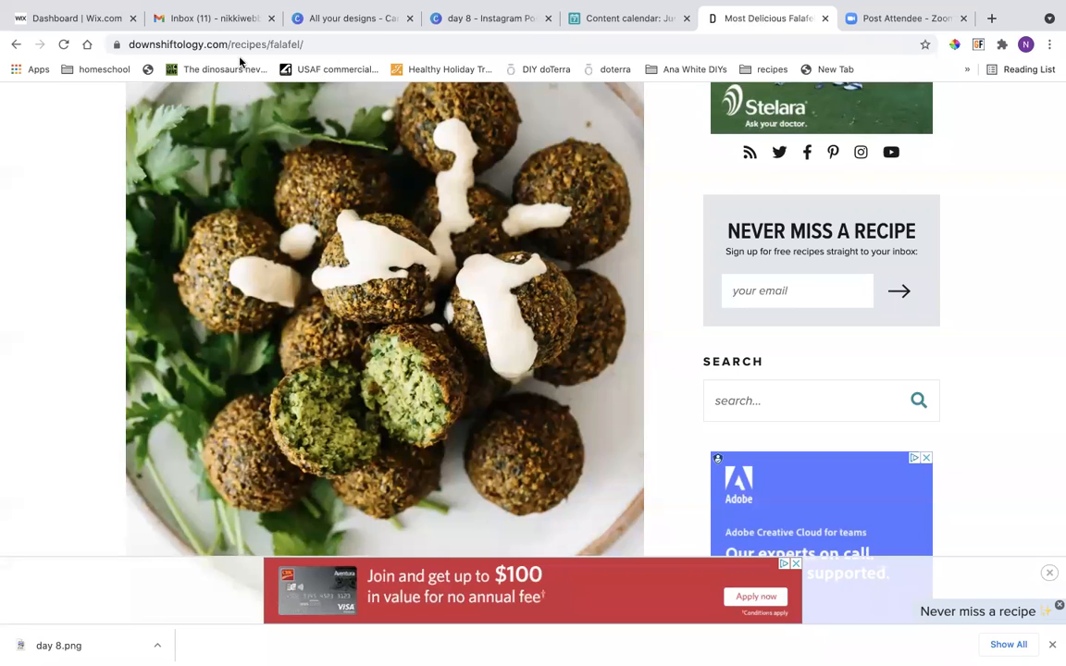
left_click(466, 22)
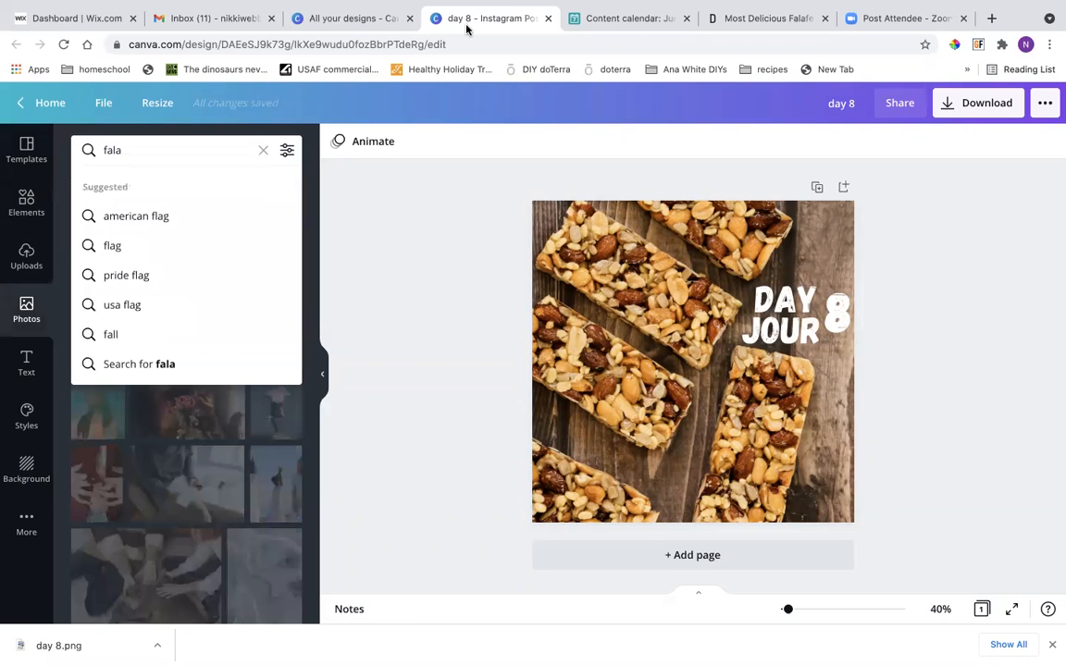
type("fel")
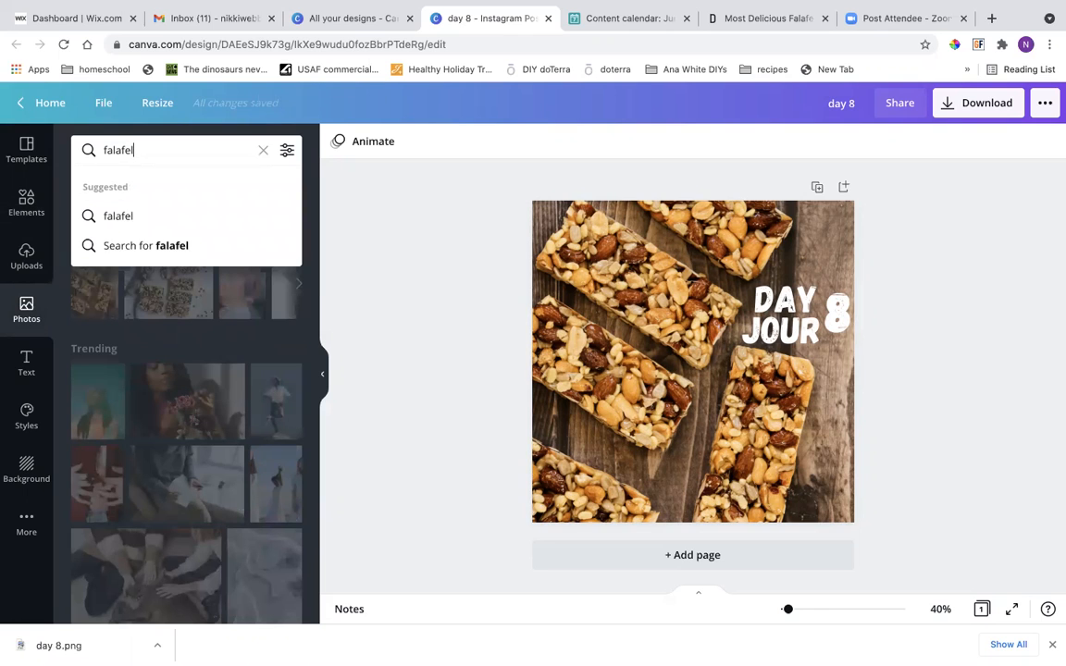
key("Return")
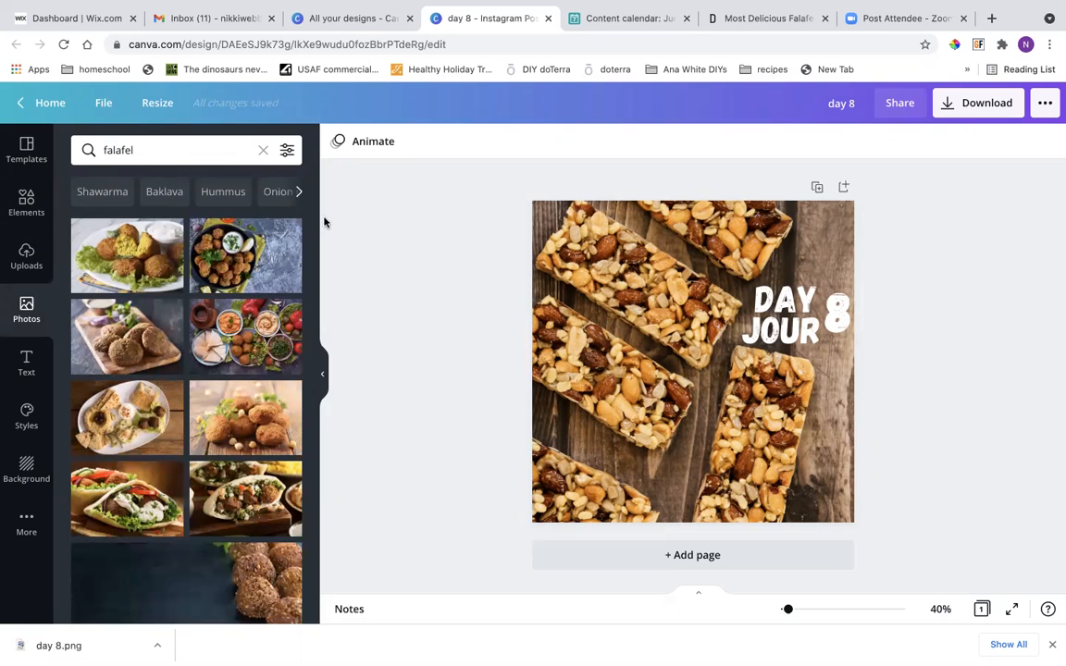
Try three different falafel photos from the search results as the post's background.
left_click_drag(243, 269, 547, 318)
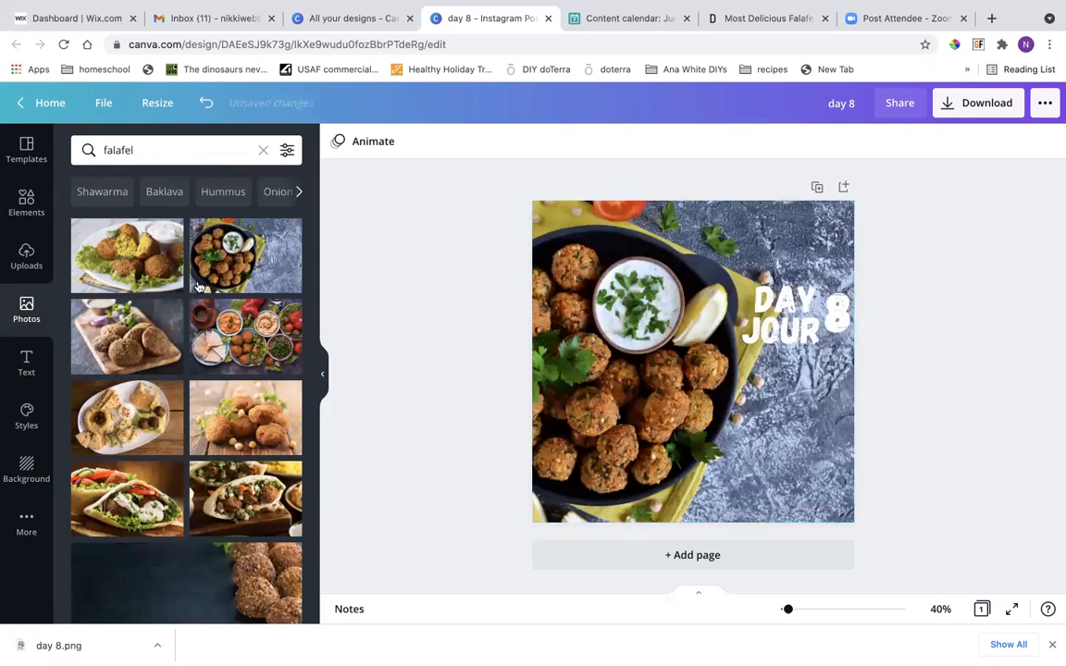
left_click_drag(152, 264, 538, 330)
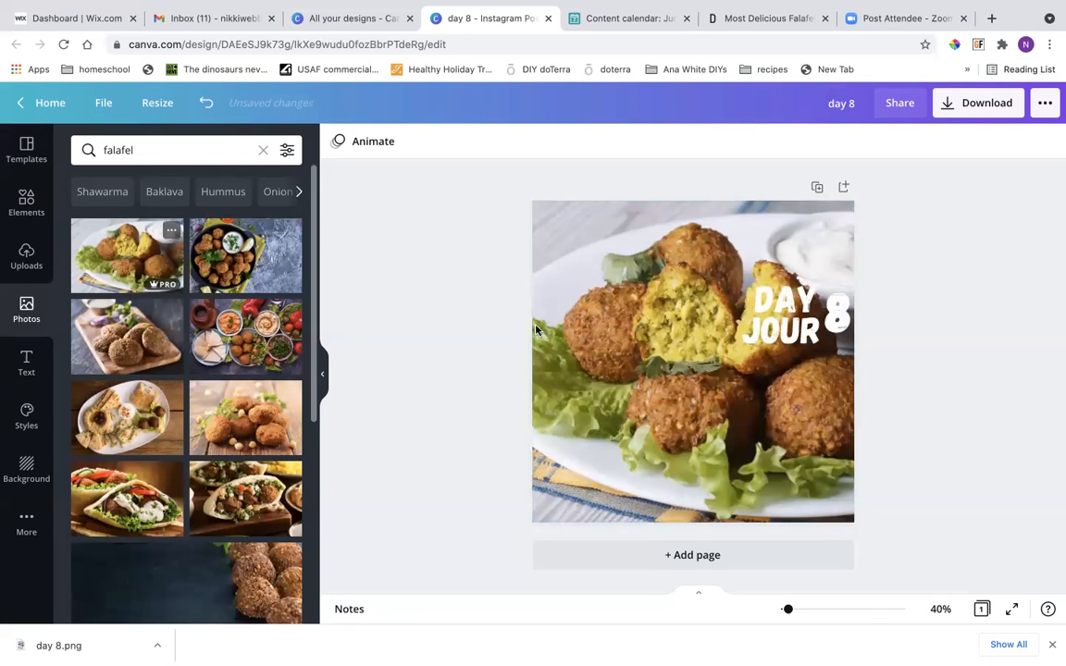
left_click_drag(252, 407, 536, 383)
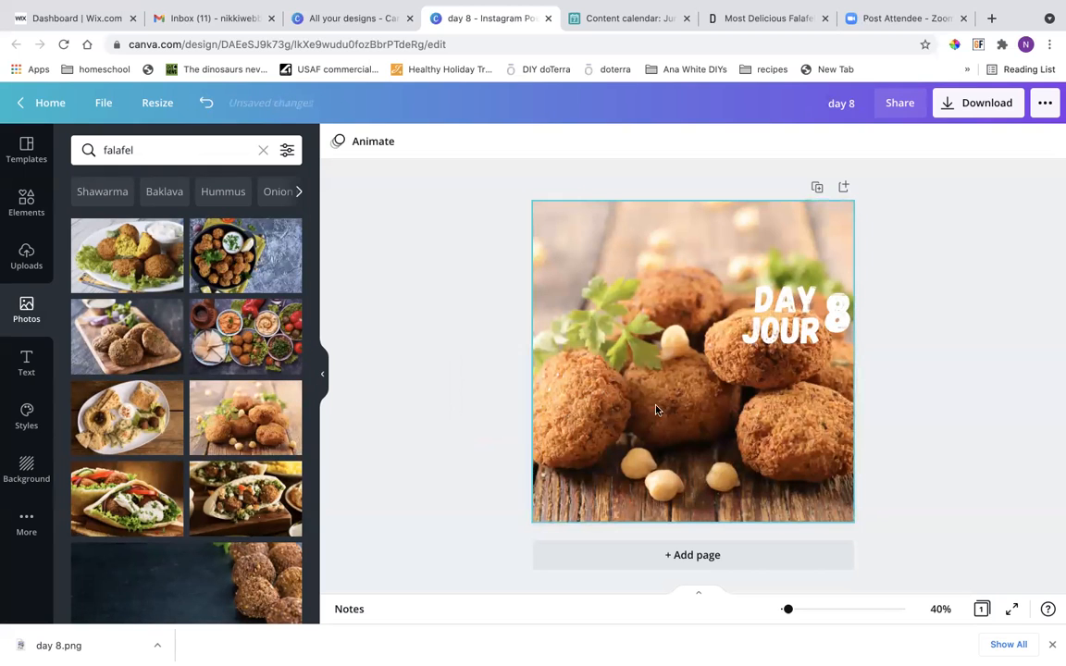
Set the white-background falafel platter photo as the post's background and move the 8, DAY and JOUR texts onto its empty area.
scroll(143, 459, "down", 2)
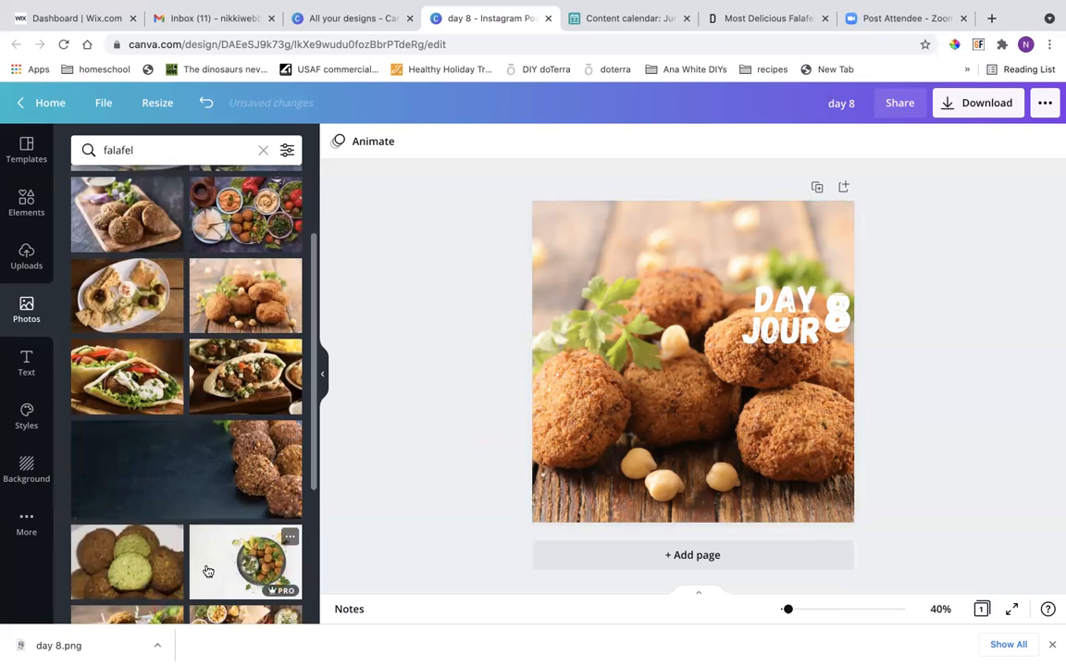
left_click_drag(214, 574, 549, 365)
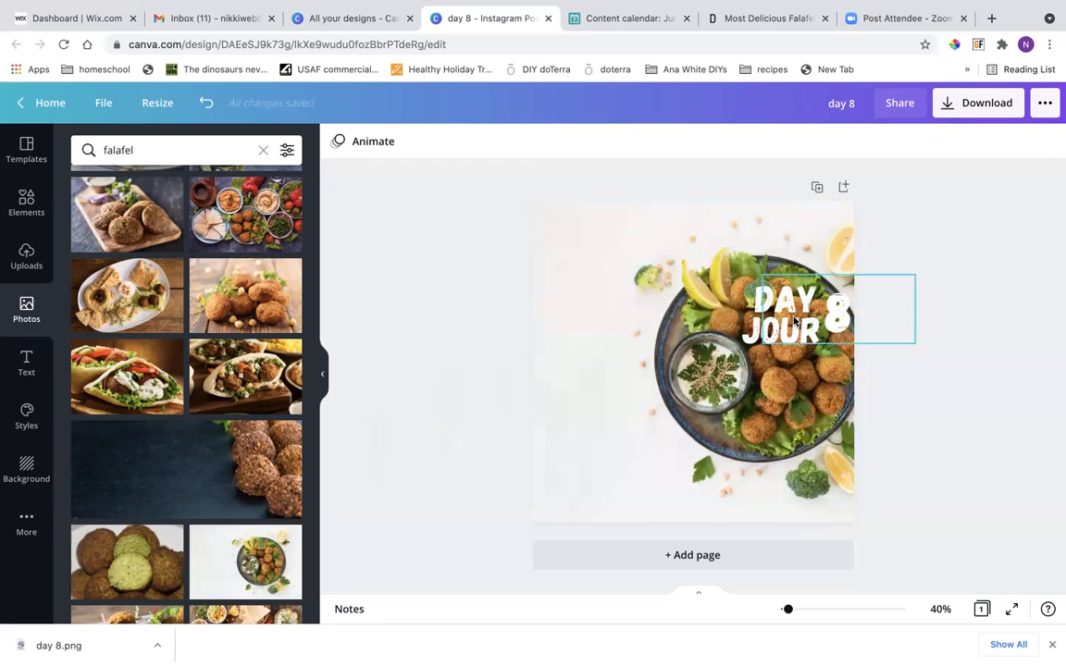
left_click_drag(794, 321, 587, 330)
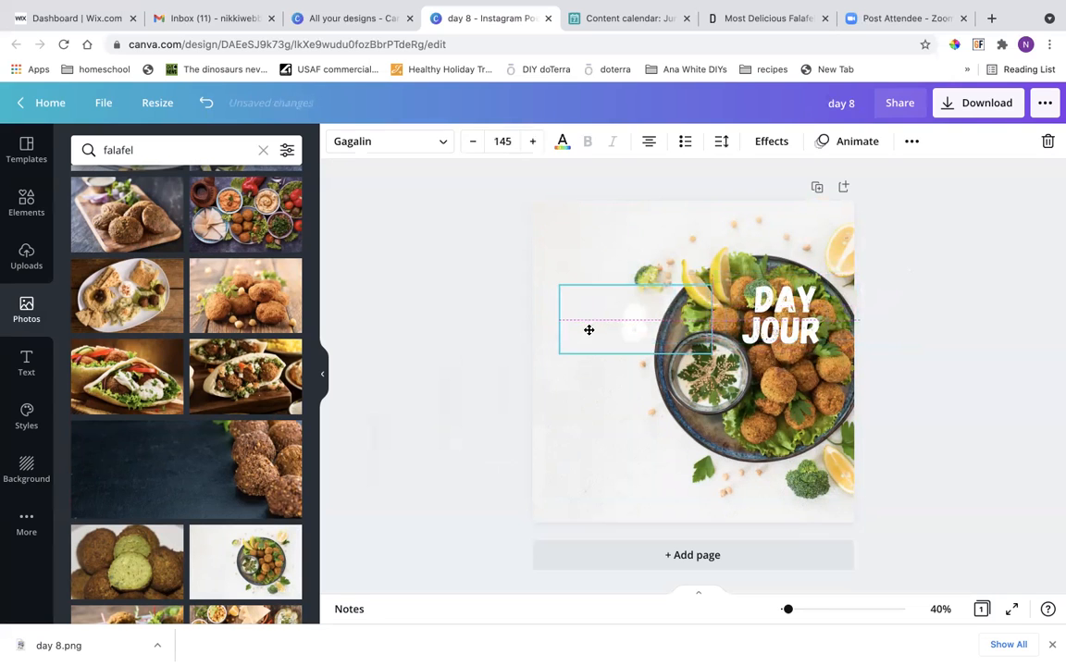
left_click_drag(783, 300, 576, 297)
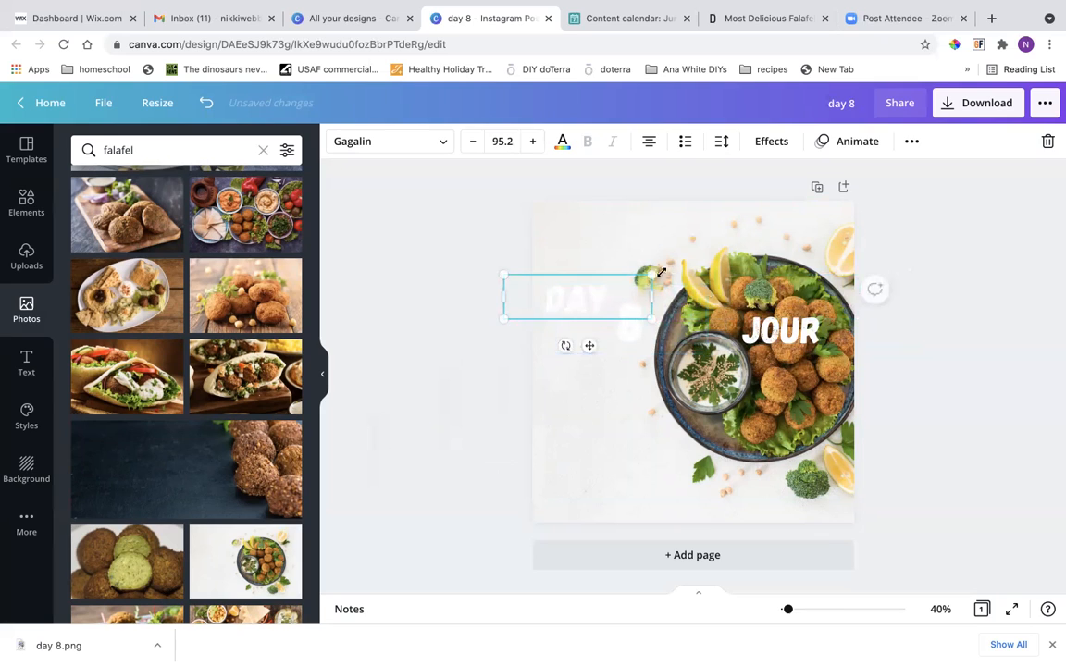
left_click_drag(792, 326, 583, 330)
left_click(448, 310)
Change the day number on the post to 9.
left_click(625, 325)
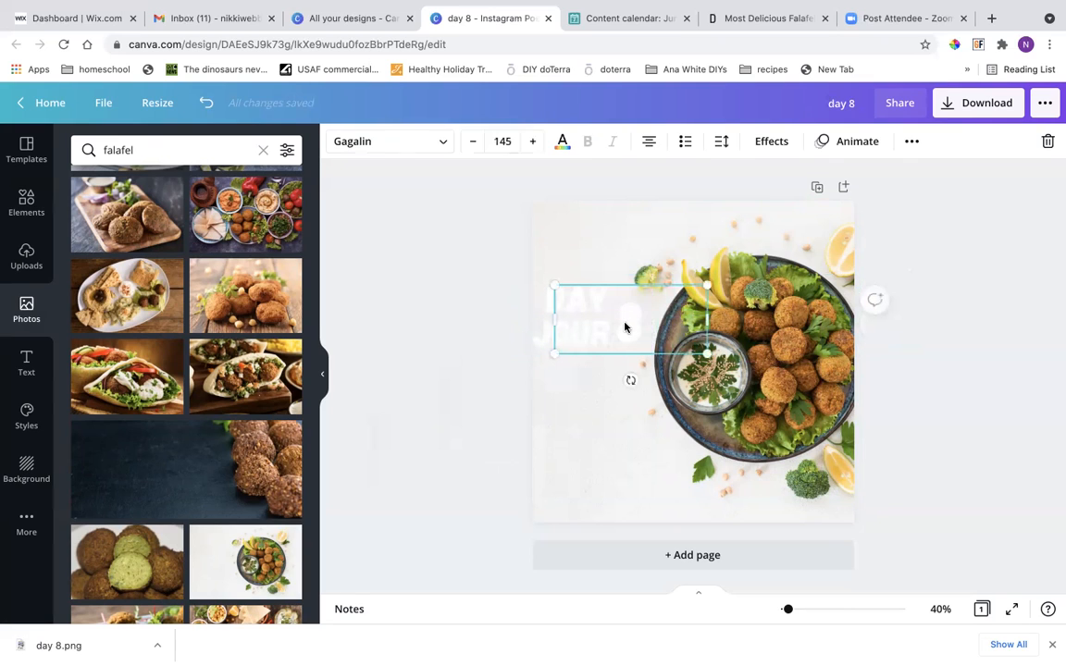
left_click(646, 324)
type("\\")
key("BackSpace")
key("BackSpace")
type("9")
left_click(514, 295)
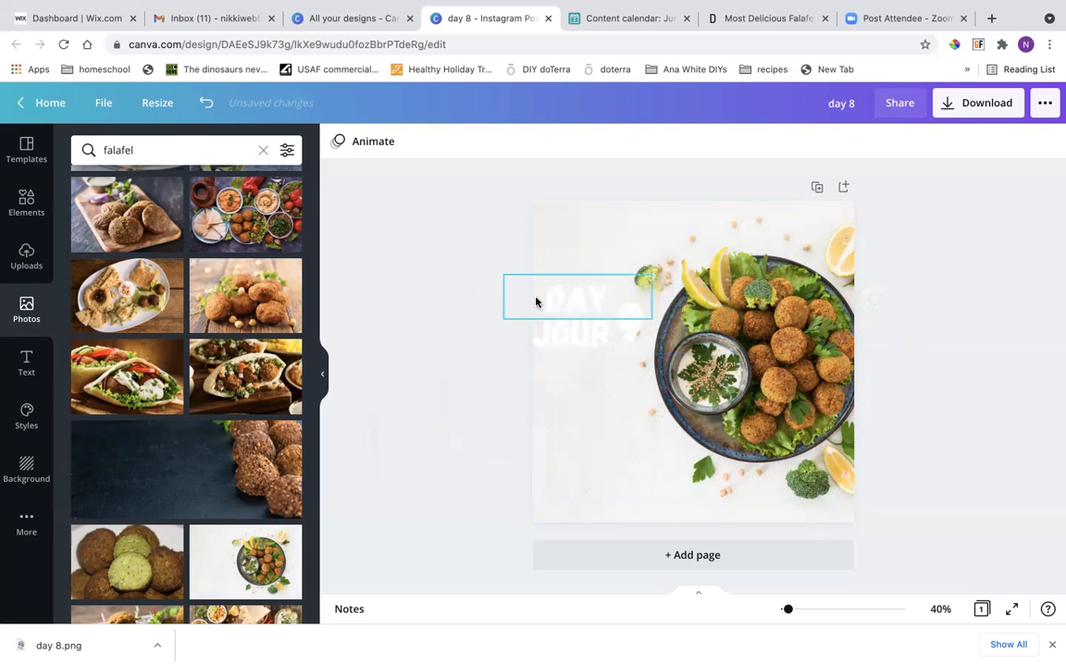
Recolour the number 9 with the olive green from the photo colours.
left_click(555, 300)
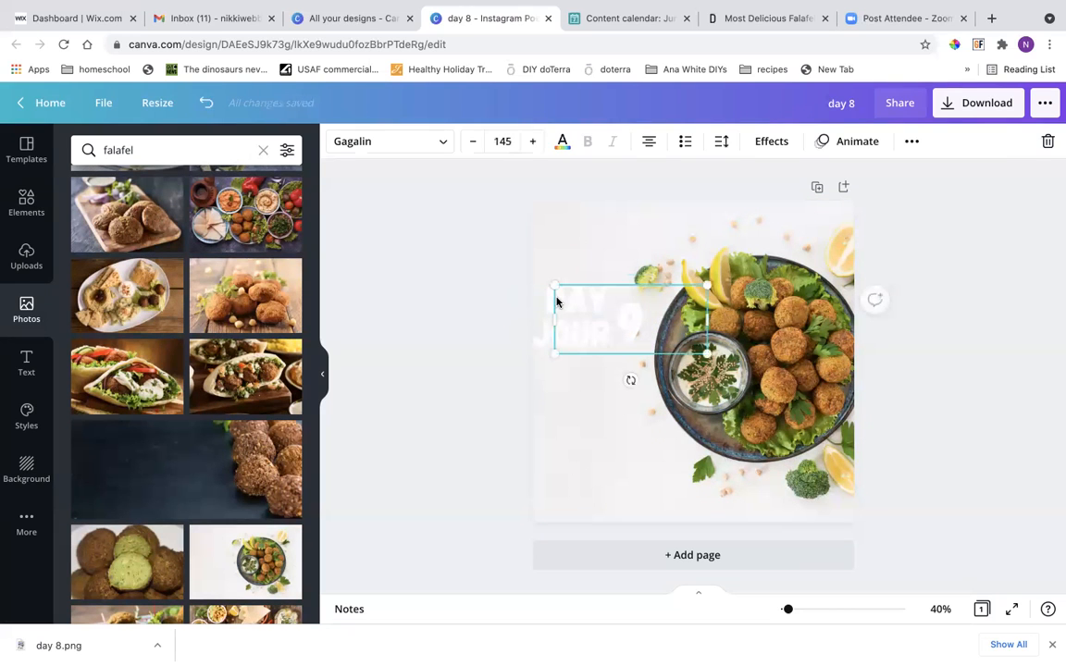
left_click(560, 148)
scroll(254, 398, "down", 3)
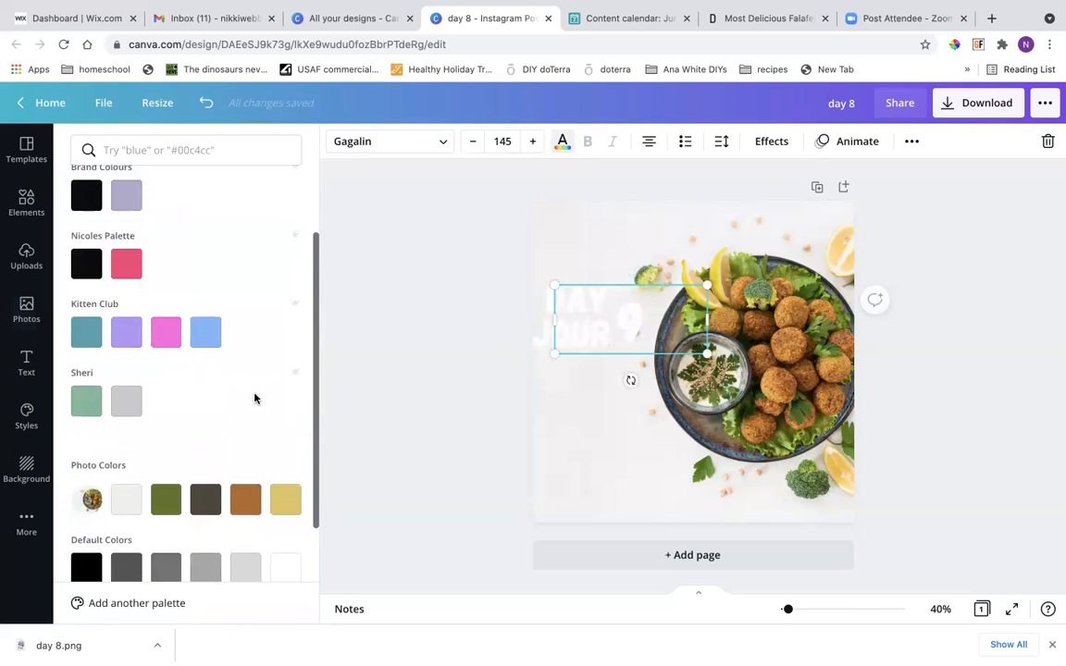
scroll(255, 398, "down", 1)
left_click(172, 487)
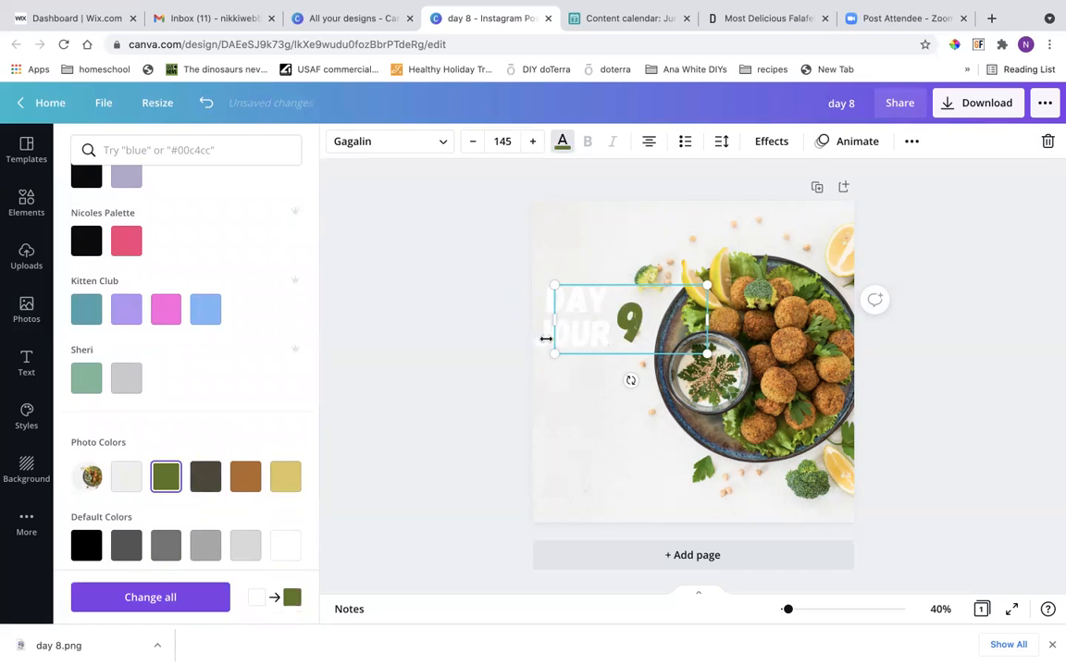
left_click(492, 334)
Apply the same olive green document colour to the DAY and JOUR texts.
left_click(518, 266)
left_click(558, 283)
left_click(558, 264)
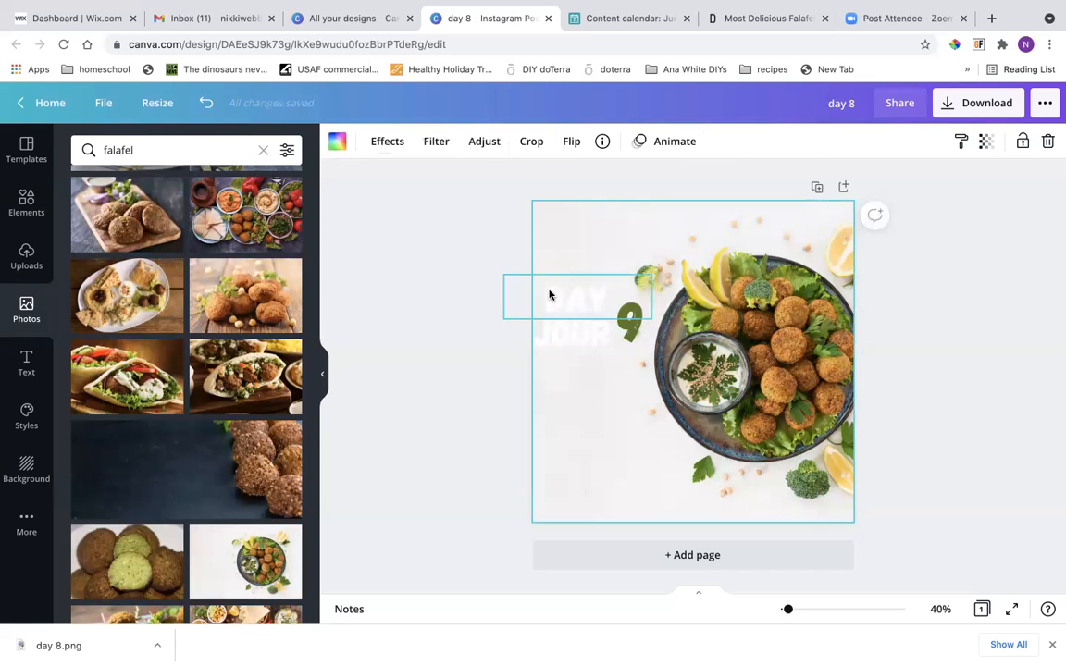
left_click(549, 294)
left_click(562, 142)
scroll(190, 452, "down", 2)
scroll(150, 434, "up", 2)
left_click(126, 221)
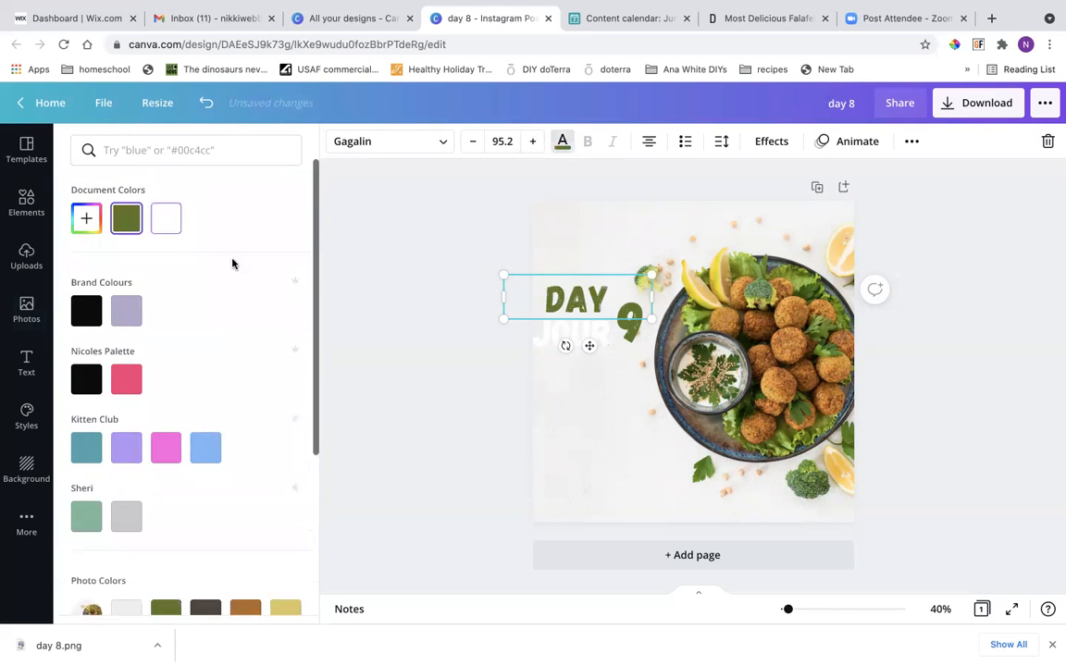
left_click(546, 335)
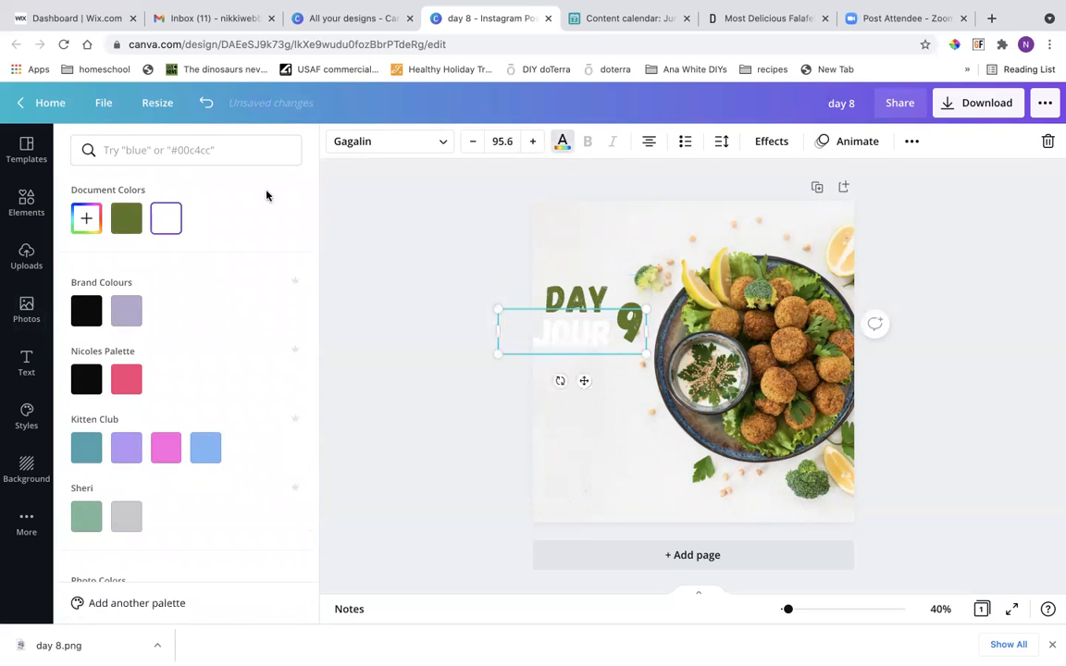
left_click(138, 230)
Nudge the number 9 slightly upward beside the DAY JOUR text and deselect it.
key("Escape")
left_click(447, 295)
left_click_drag(643, 335, 642, 328)
left_click(424, 348)
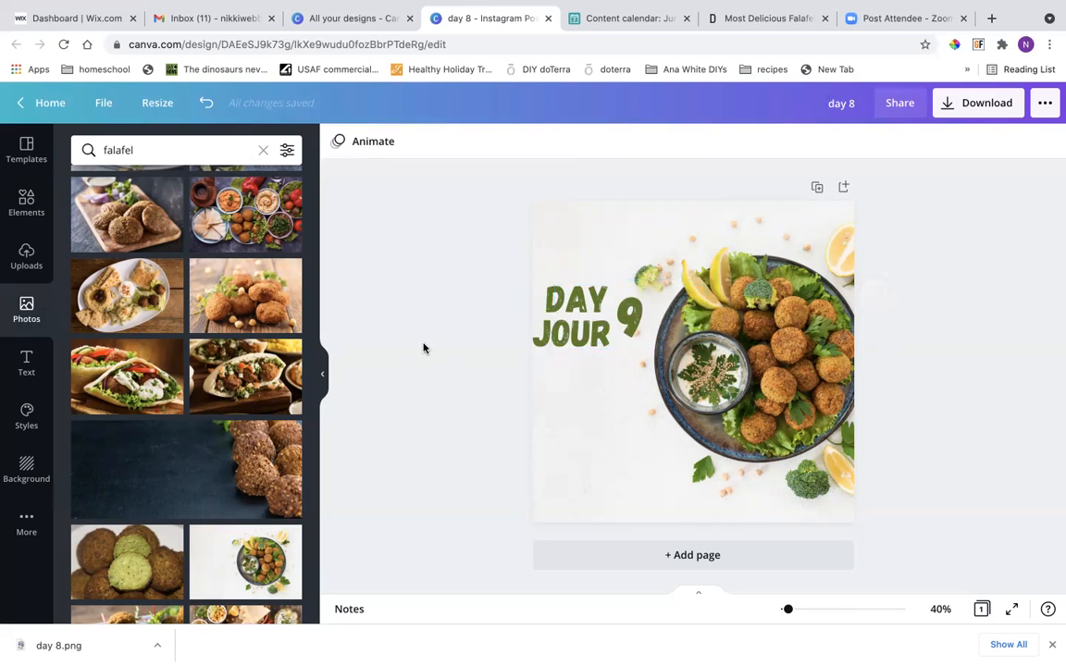
Rename the design "day 9", download it and dismiss the saved-design dialog.
left_click(853, 106)
key("BackSpace")
type("9")
left_click(990, 107)
left_click(947, 422)
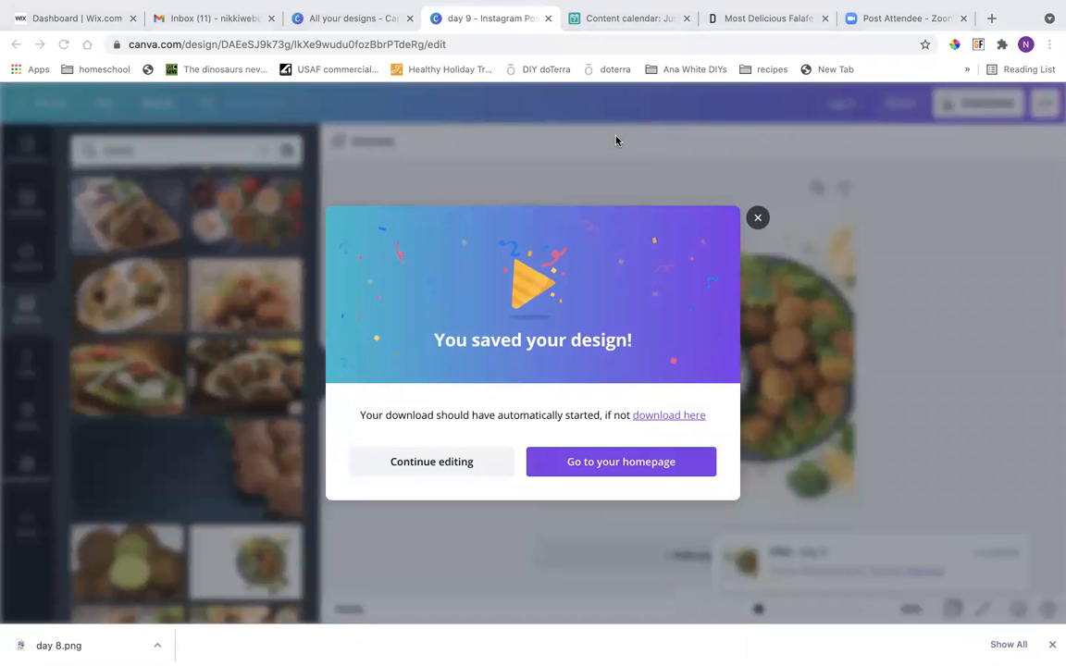
left_click(757, 218)
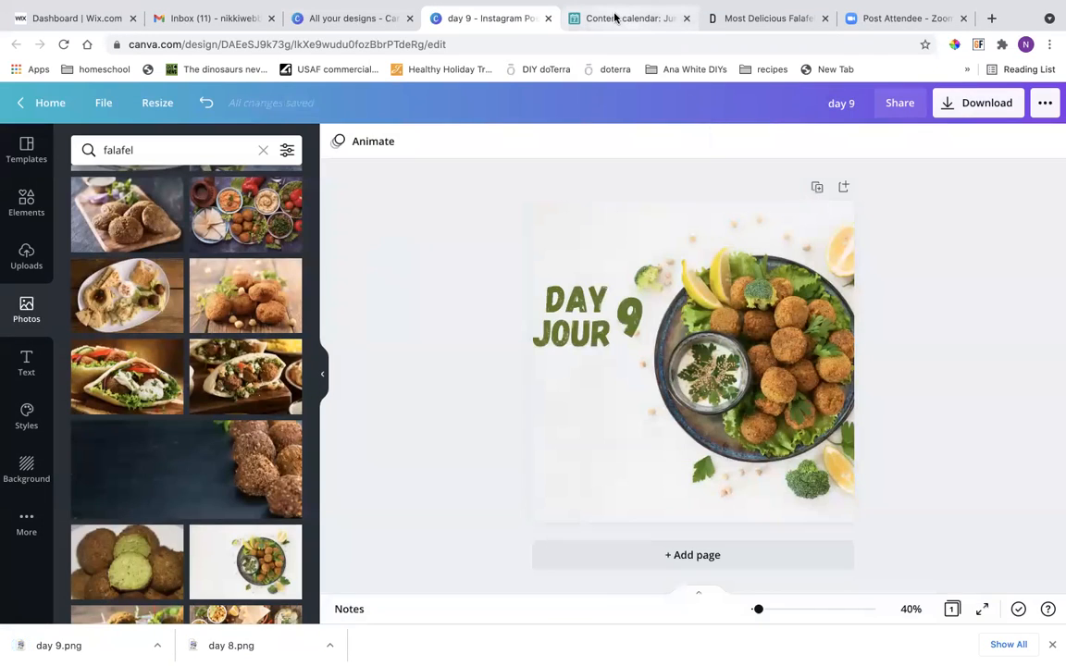
Switch to the Airtable content calendar and upload day 9.png as the attachment of the June 9, 2021 record.
left_click(627, 18)
left_click(417, 395)
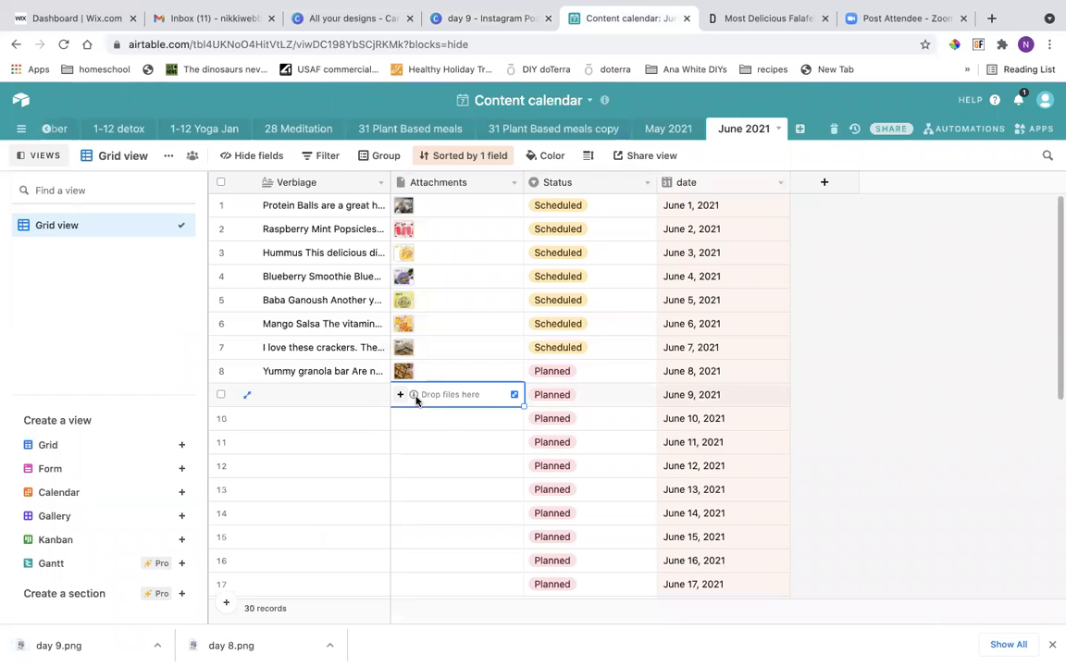
left_click(400, 396)
left_click(549, 315)
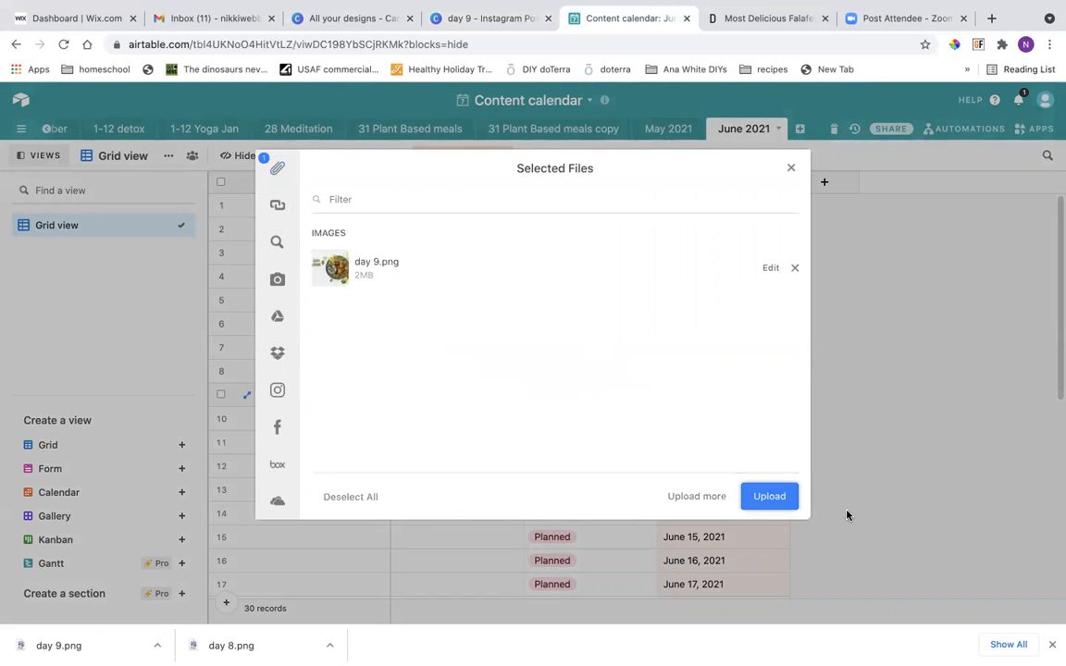
left_click(771, 498)
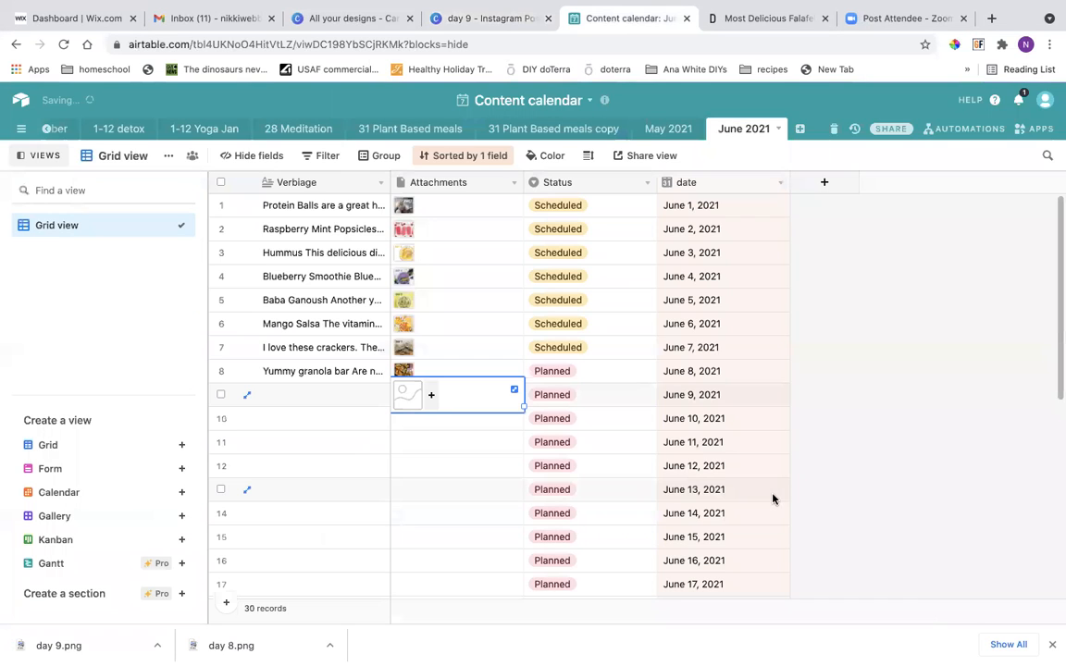
Open the June 9, 2021 record and begin its Verbiage text with "Falafels are a great snack".
left_click(331, 396)
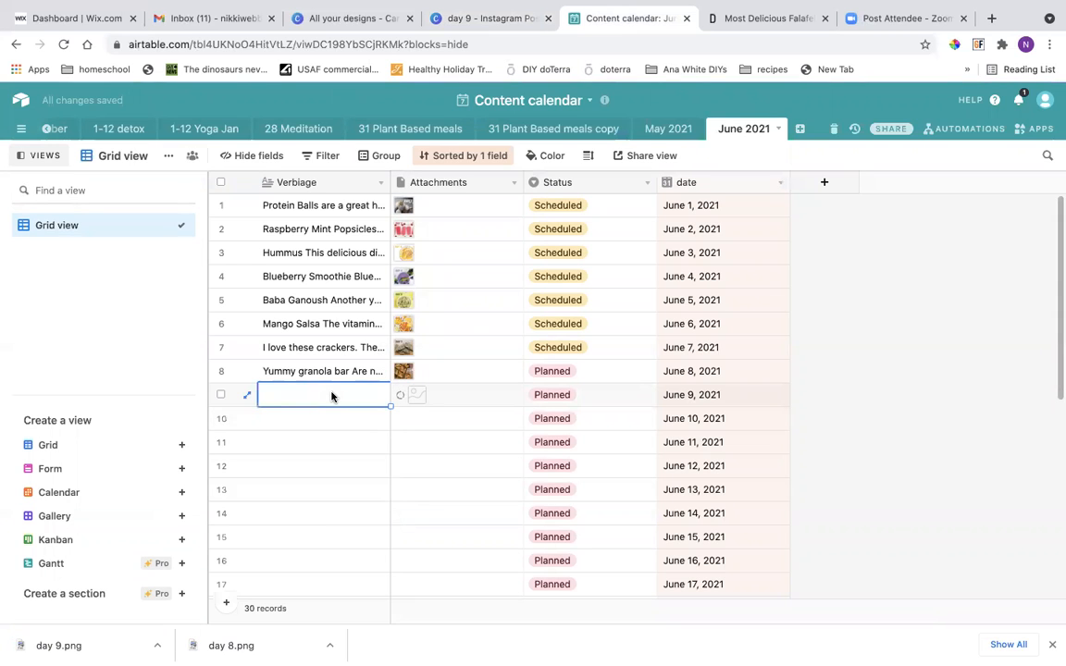
left_click(250, 397)
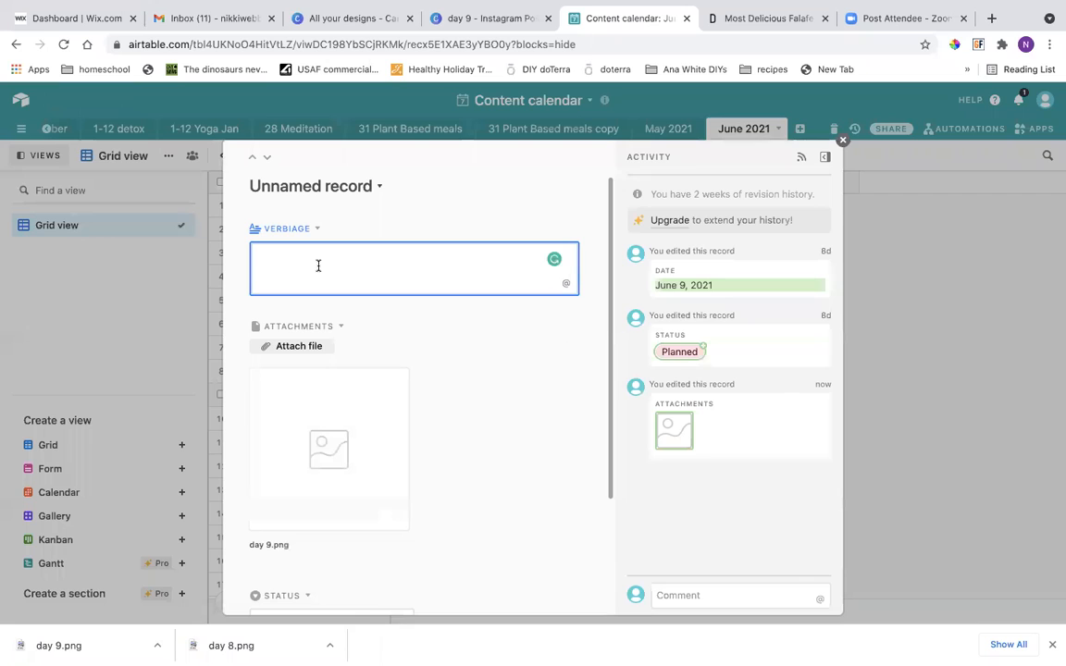
type("Falaf")
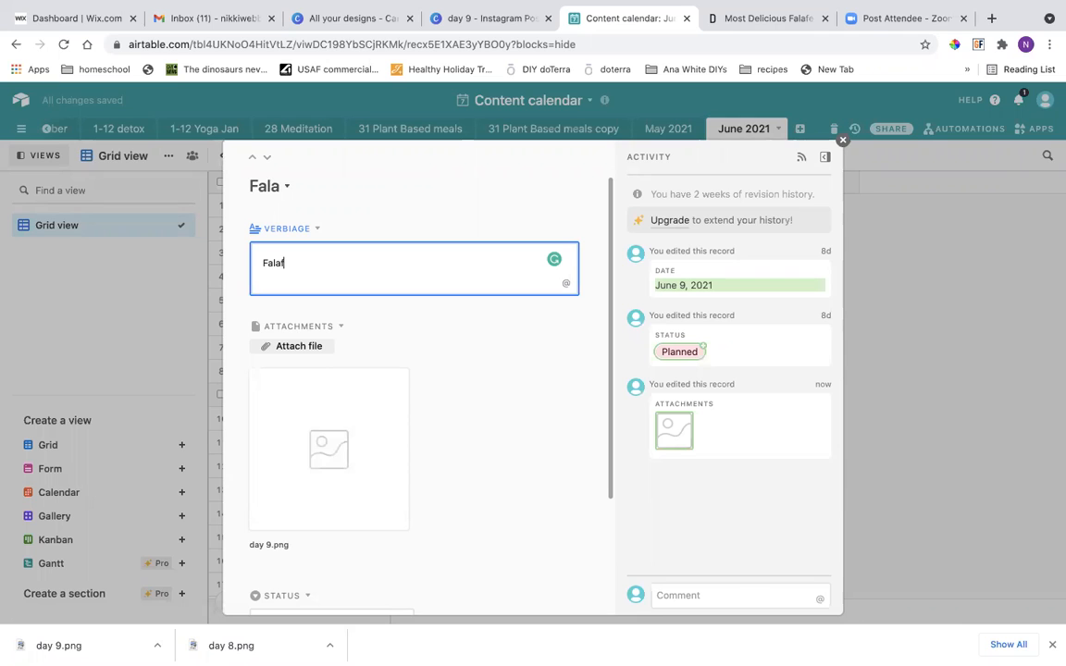
type("els are a gr")
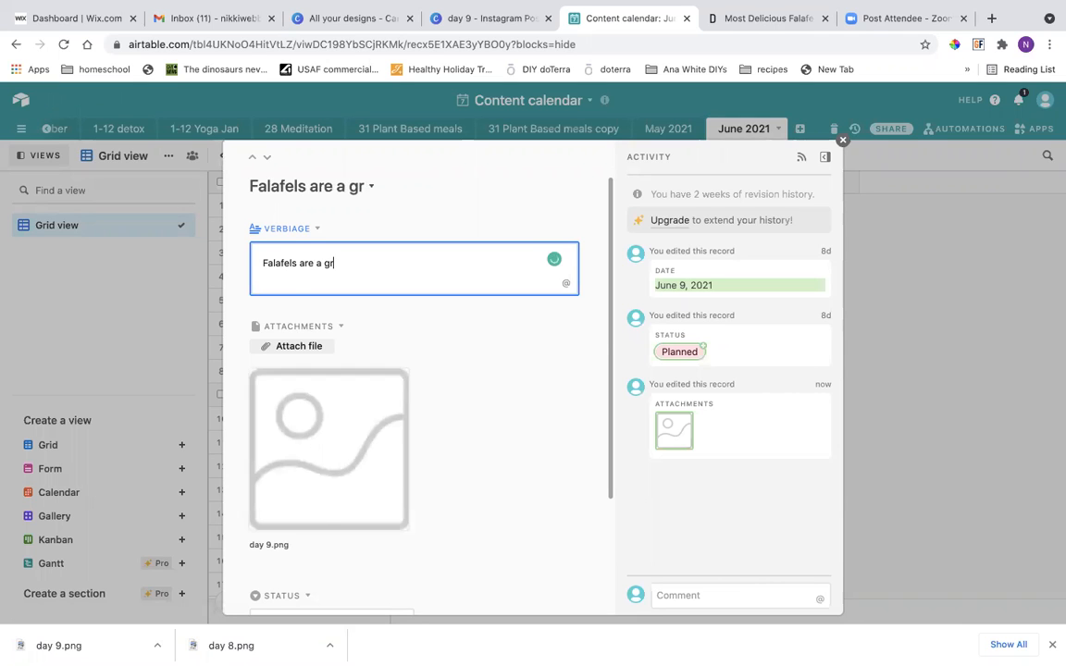
type("eat snack")
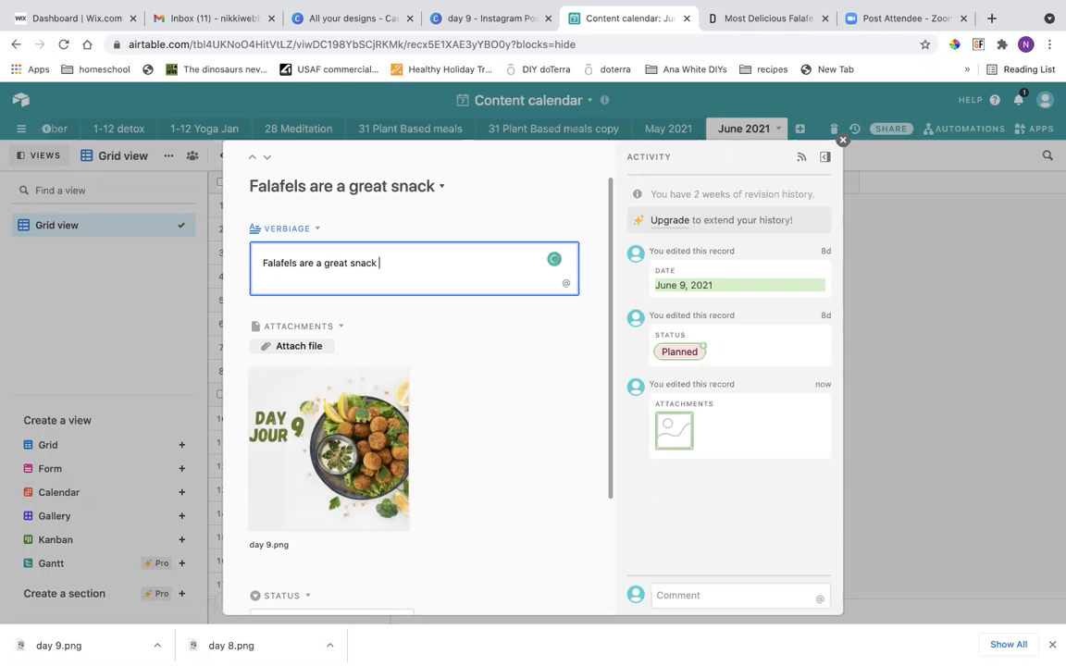
type(" or you can add them to sal")
Continue the Verbiage sentence with "or you can add them to salads, stir frys and so much more.".
key("BackSpace")
type("alads, stir fr")
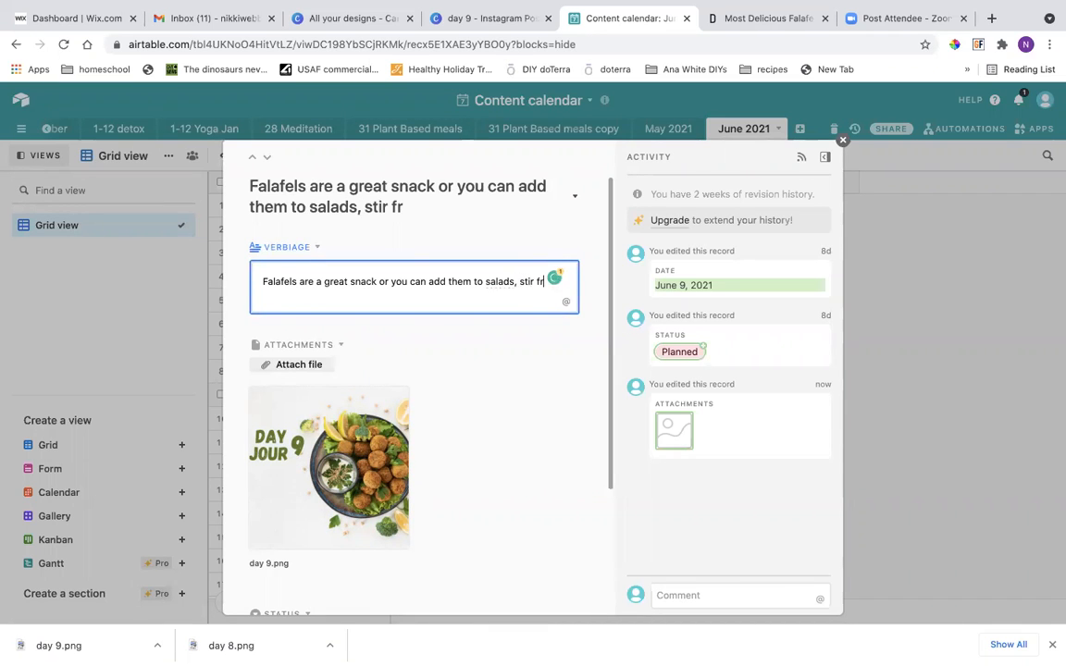
type("and so m")
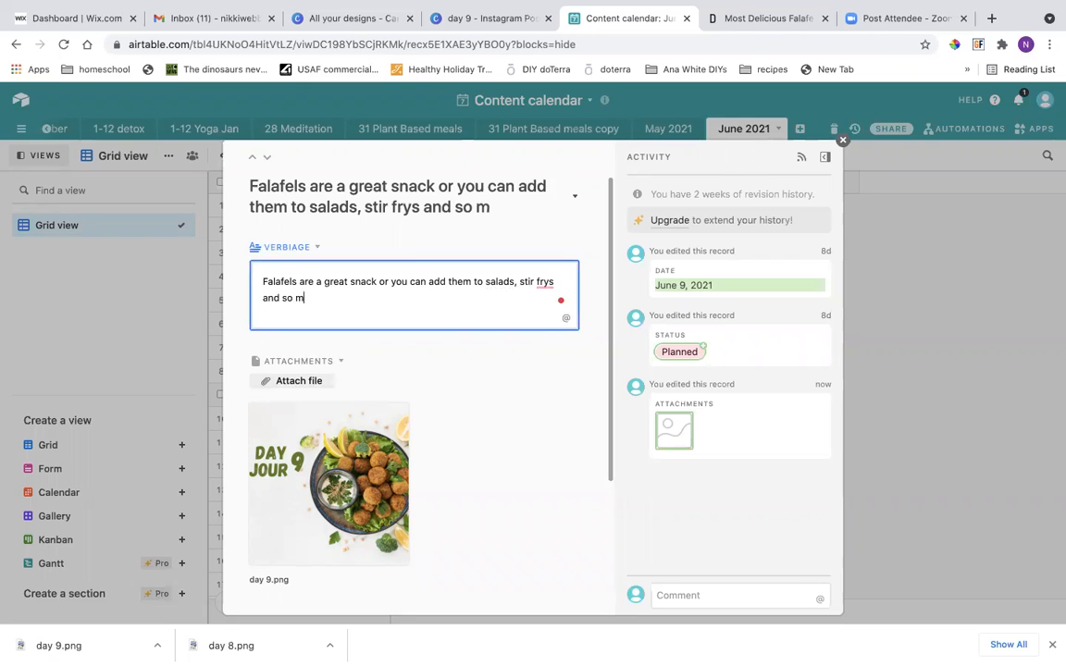
type("uch more.")
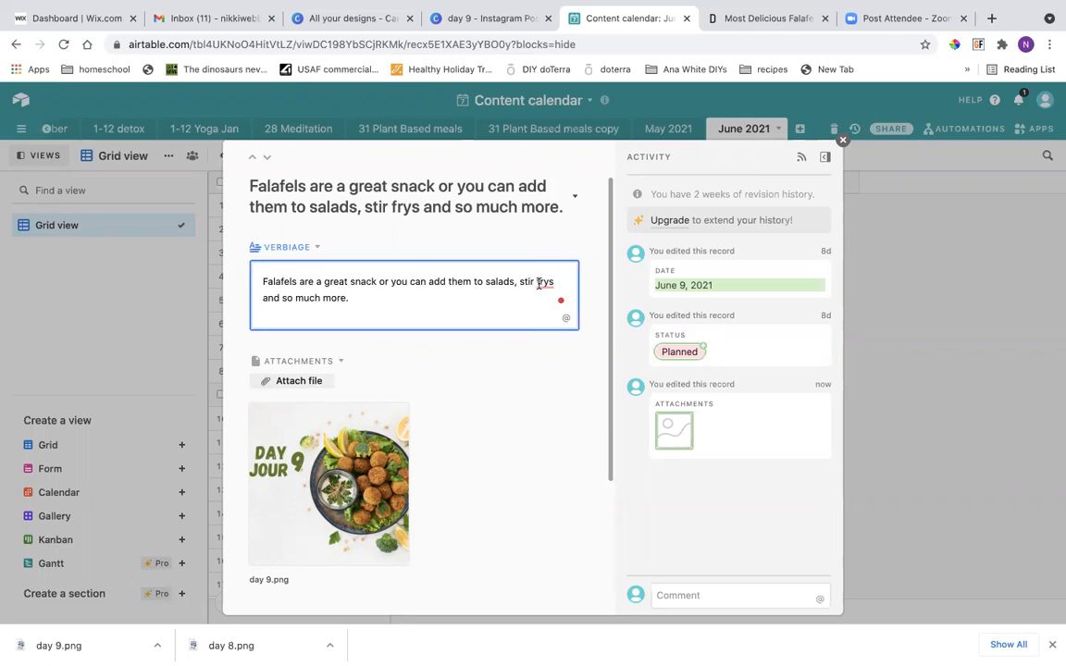
Correct "frys" to "fry", add ", wraps" after it, and start a new paragraph below the caption sentence.
mouse_move(544, 285)
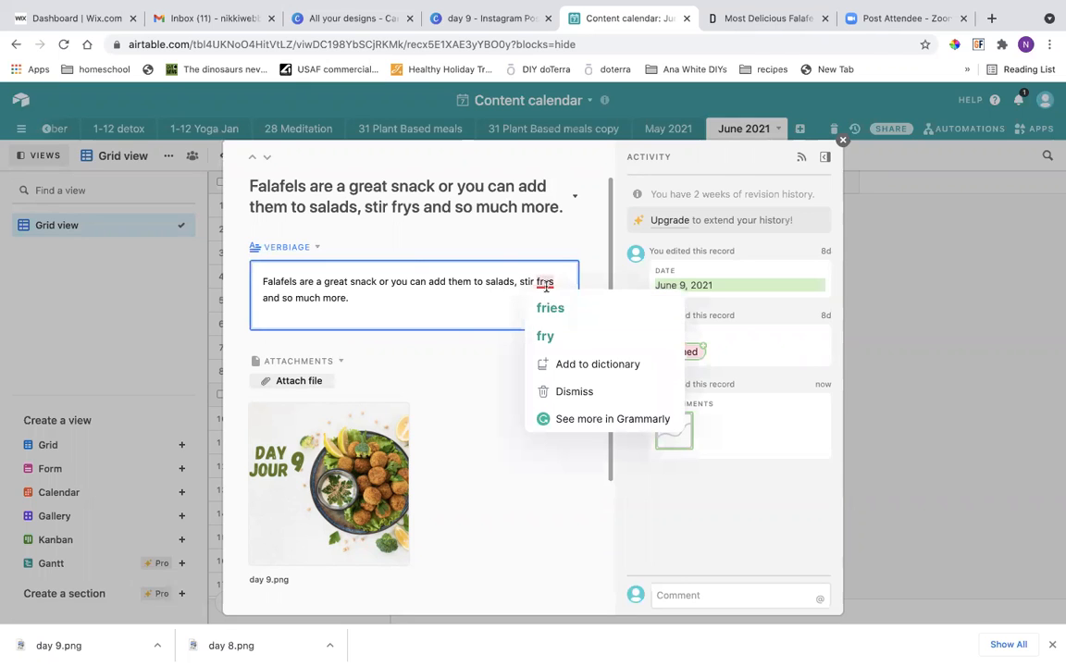
left_click(556, 281)
key("BackSpace")
key("BackSpace")
type("/")
key("BackSpace")
type(", wraps")
key("BackSpace")
type("s")
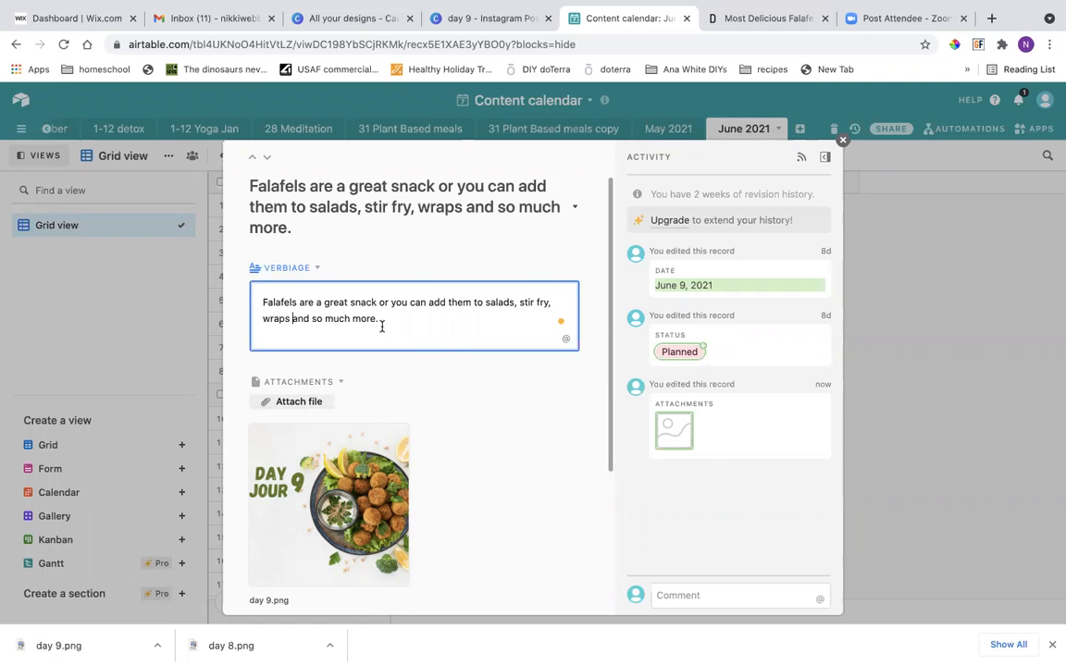
key("Return")
key("Return")
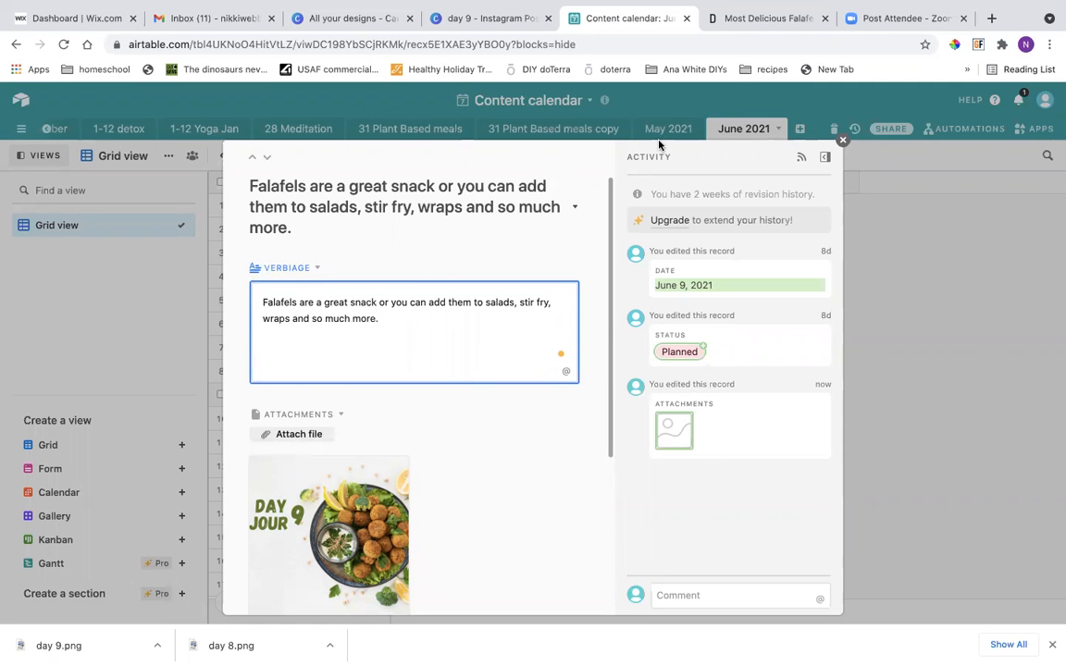
Switch to the Downshiftology falafel recipe page and review the ingredients, preparation, cooking and serving sections down to the embedded video.
left_click(733, 21)
scroll(483, 392, "down", 4)
scroll(483, 396, "down", 15)
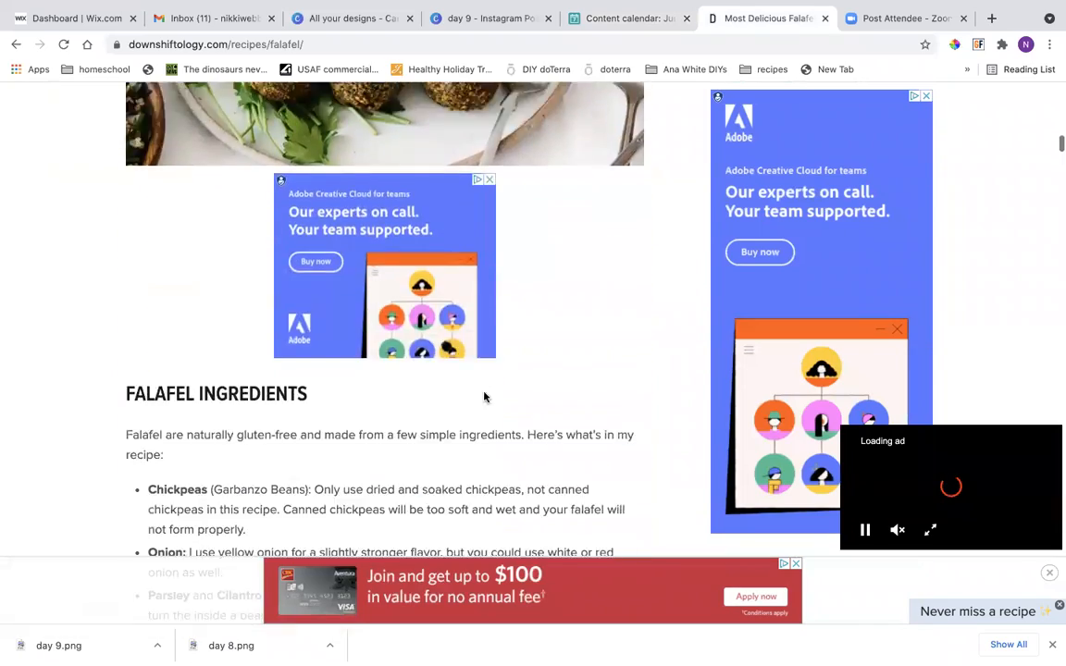
scroll(483, 396, "down", 4)
scroll(483, 394, "up", 1)
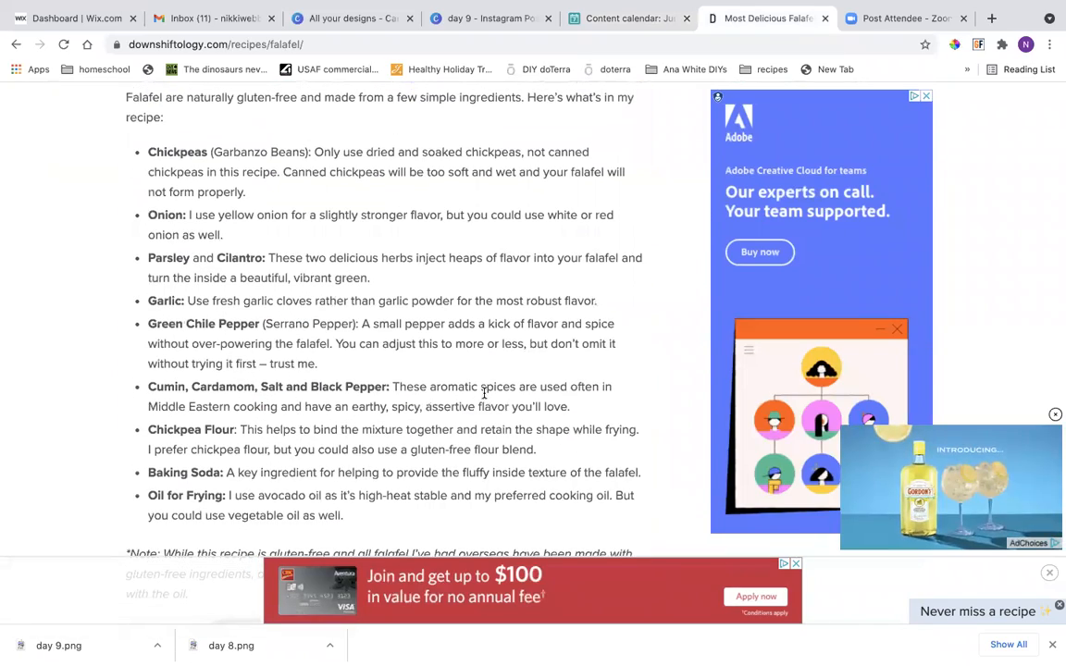
scroll(483, 395, "down", 5)
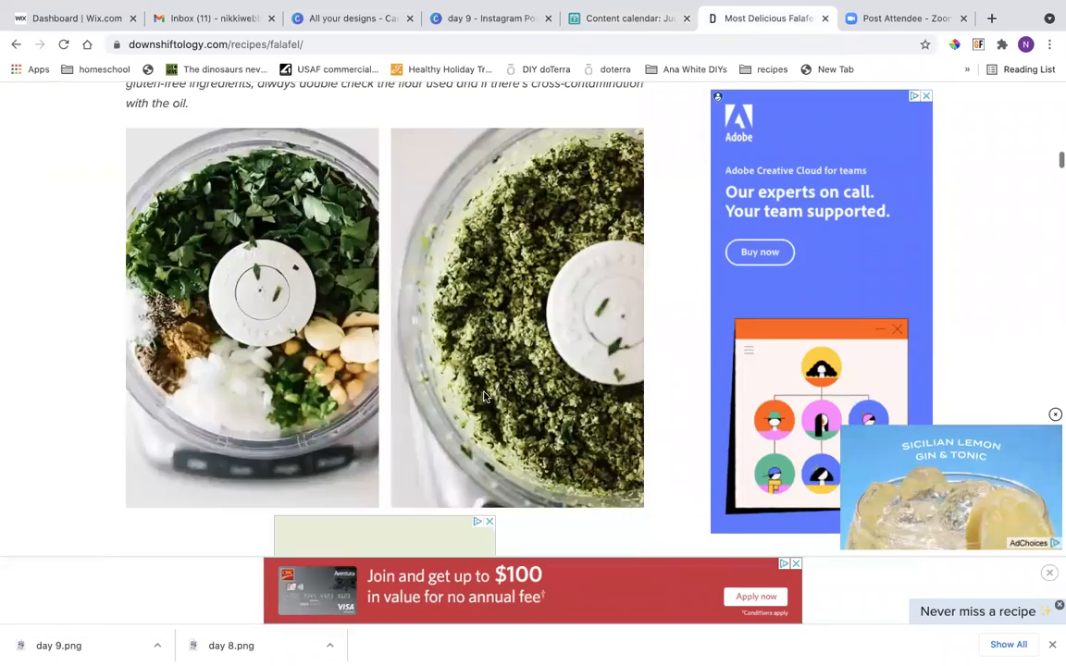
scroll(483, 396, "down", 6)
scroll(483, 397, "down", 3)
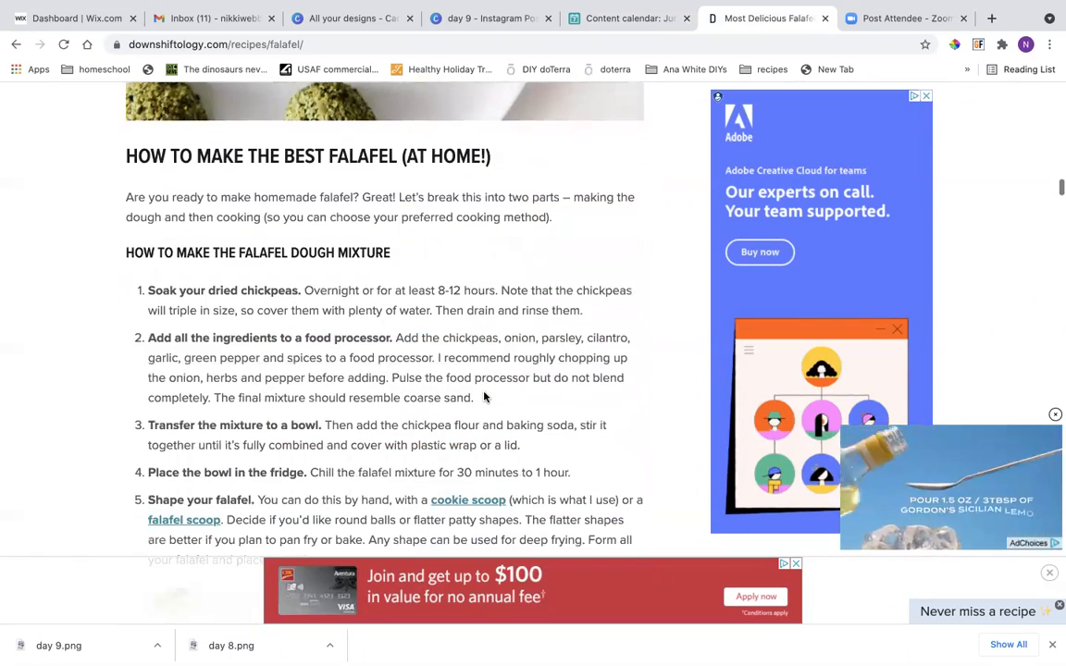
scroll(483, 397, "down", 2)
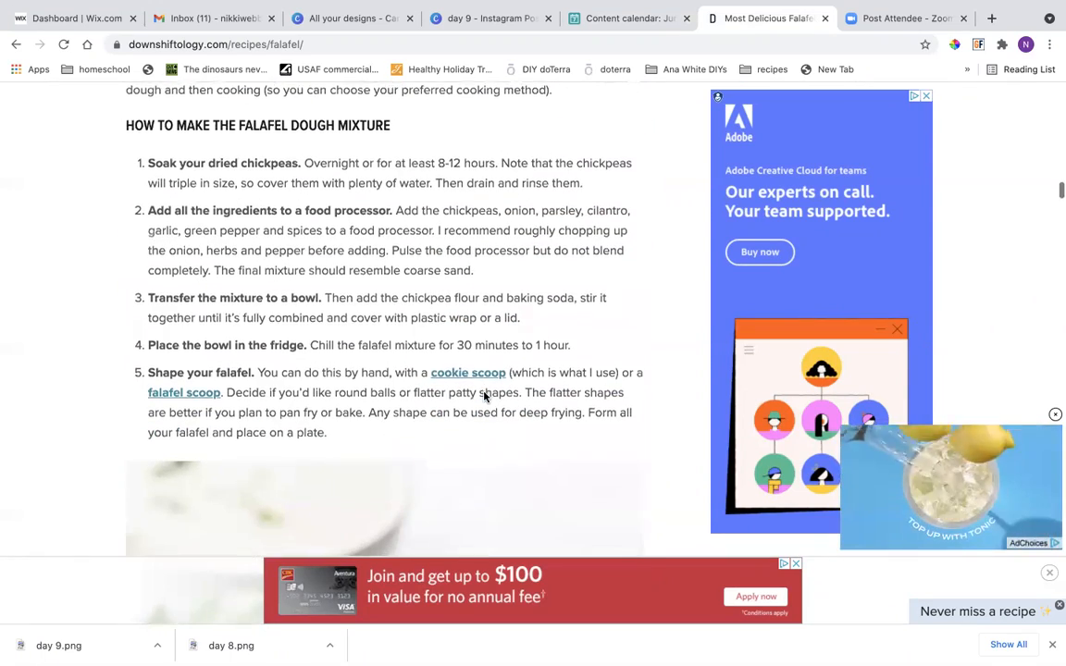
scroll(483, 395, "down", 12)
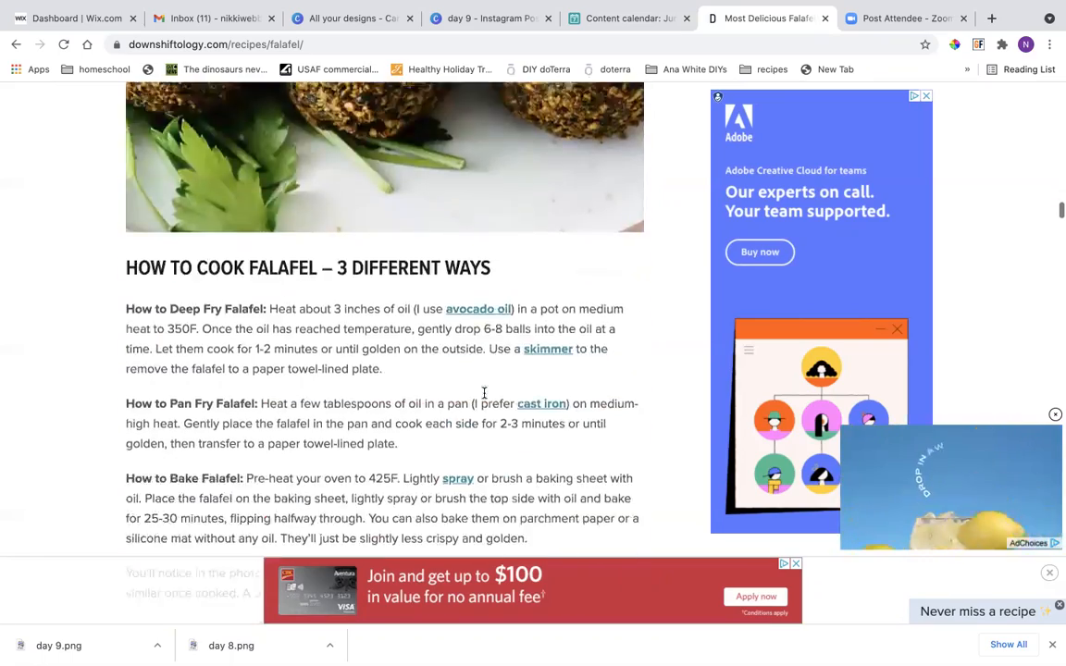
scroll(483, 397, "down", 15)
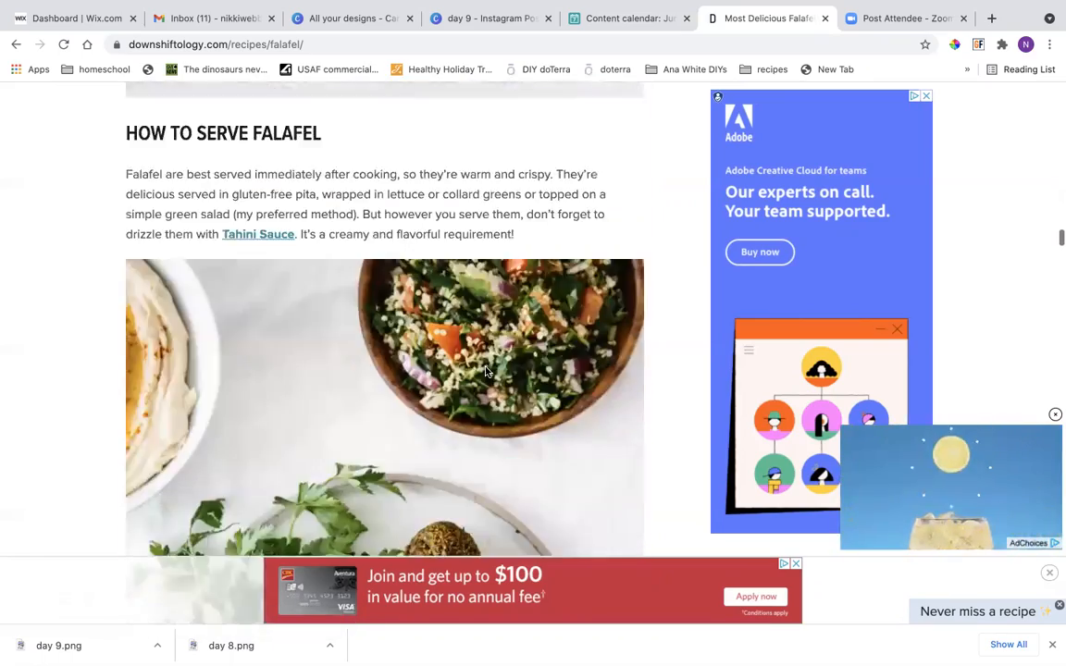
scroll(485, 371, "down", 10)
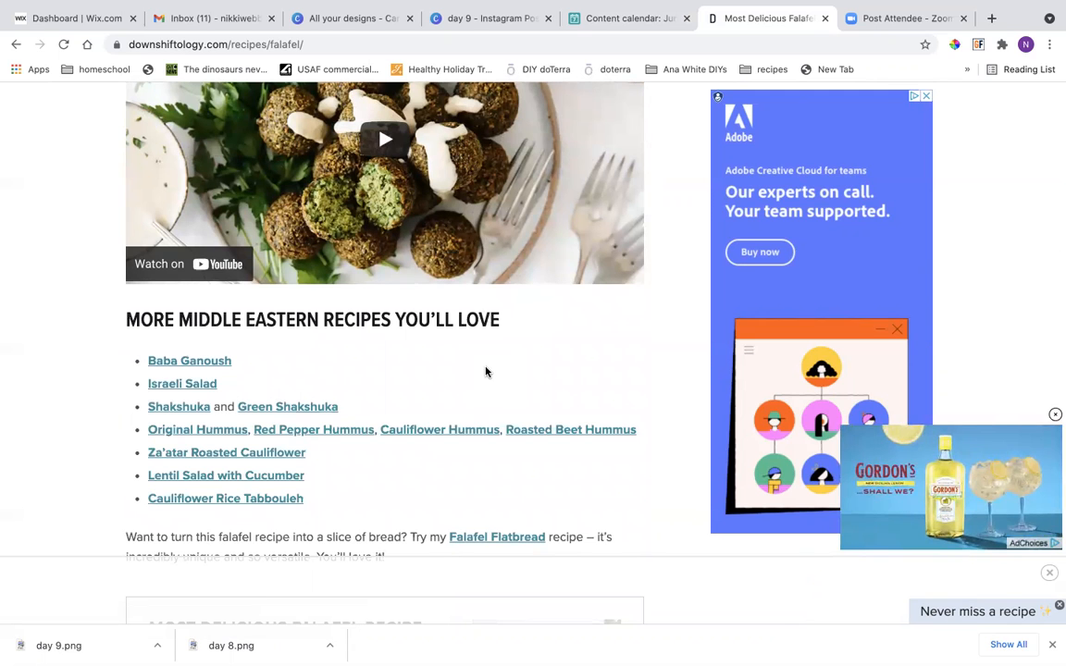
scroll(485, 371, "up", 3)
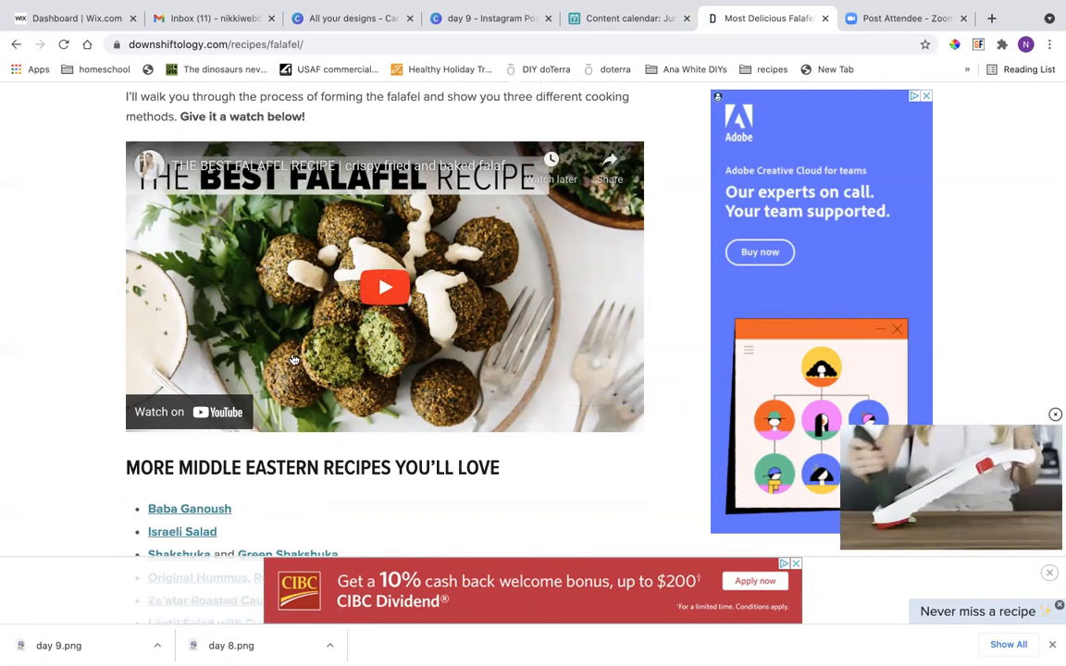
Open the embedded falafel recipe video on YouTube, copy its address, skip the ad and decline the YouTube Premium offer.
left_click(224, 413)
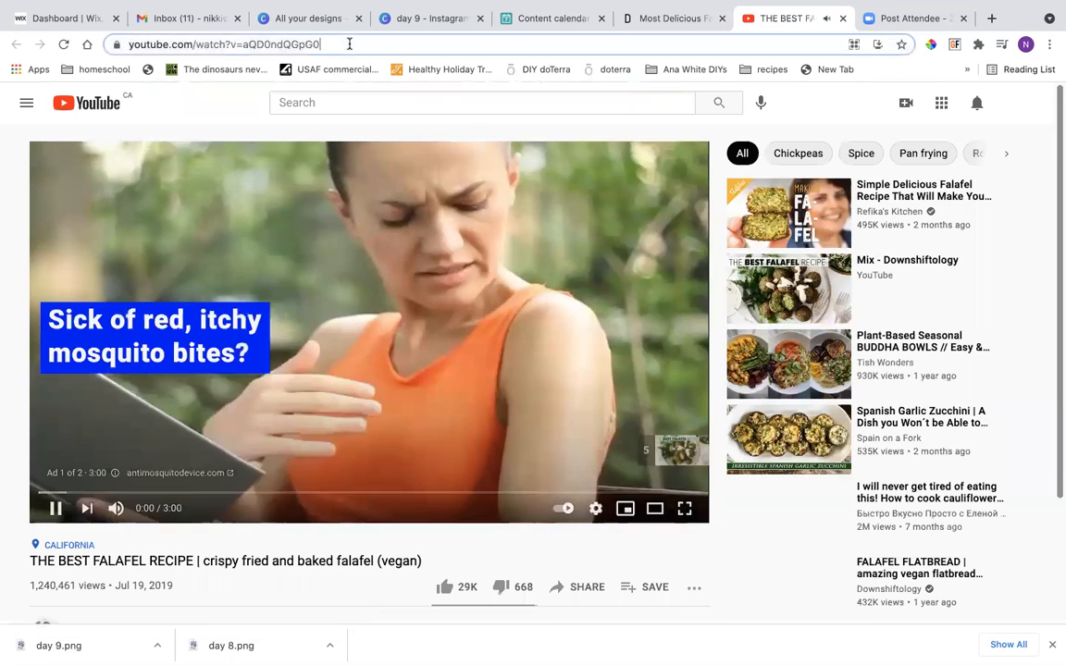
right_click(349, 43)
left_click(378, 136)
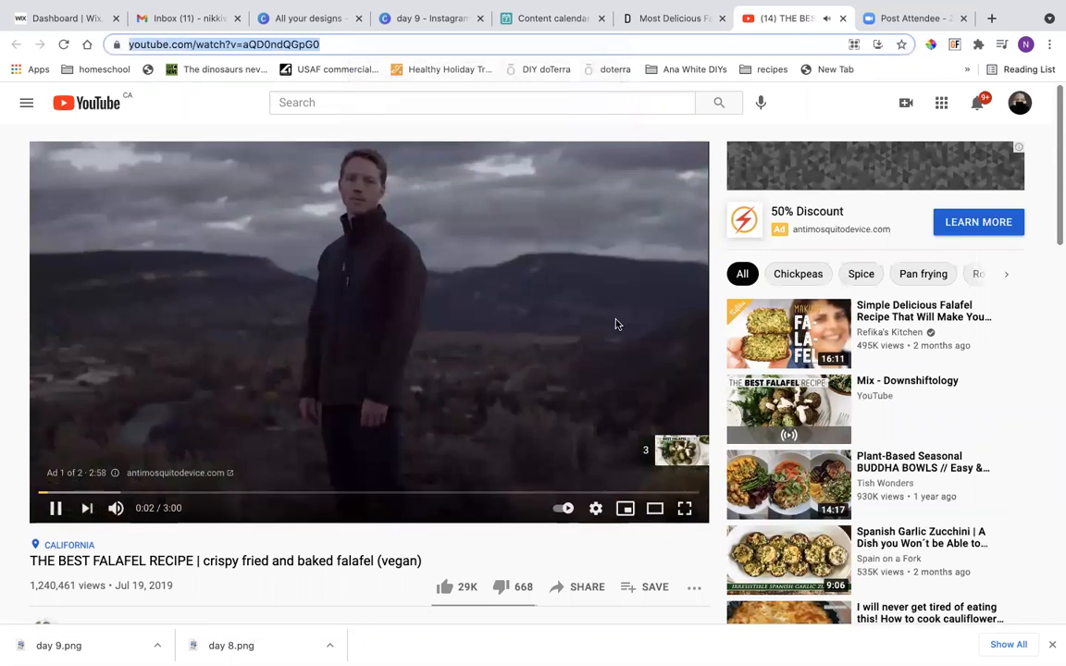
left_click(666, 453)
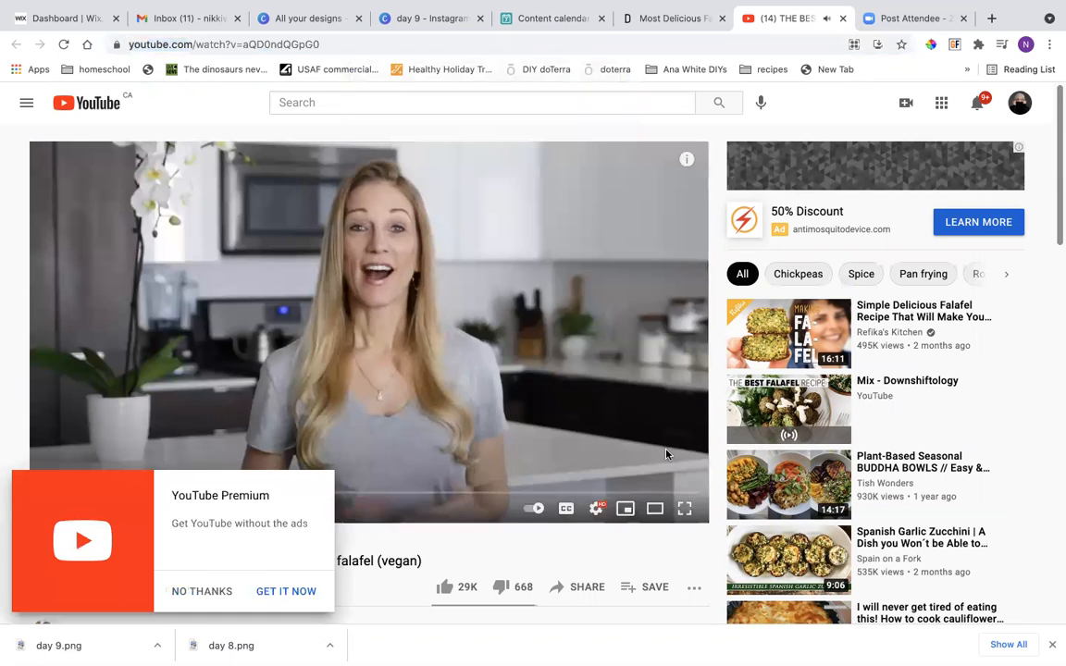
left_click(206, 590)
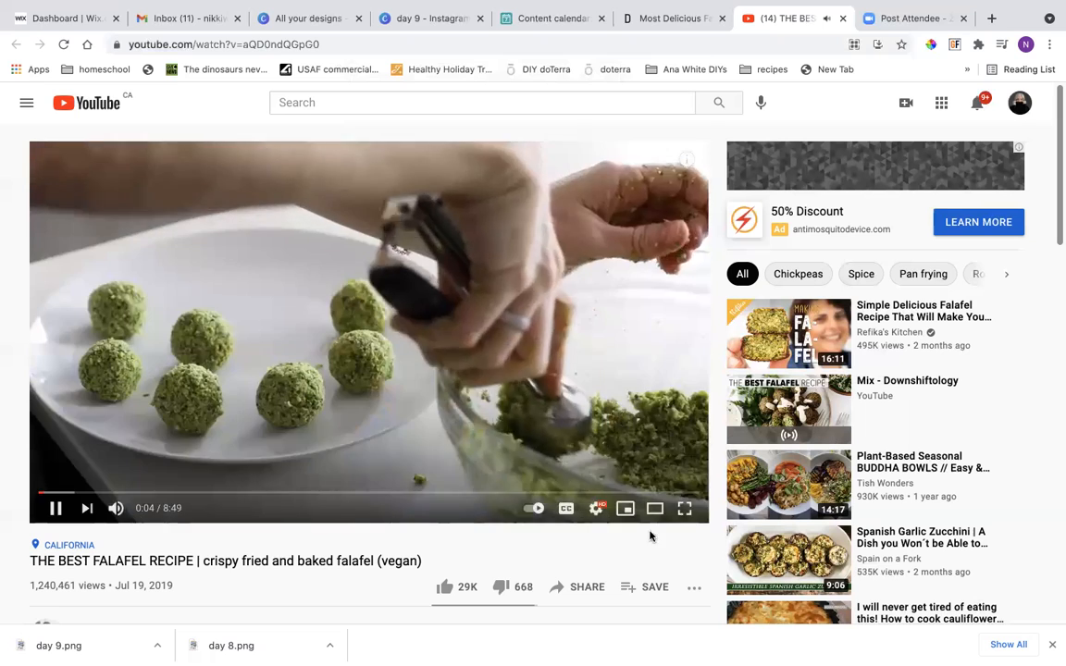
Copy the video's short share link and close the YouTube page.
scroll(647, 546, "down", 2)
left_click(586, 511)
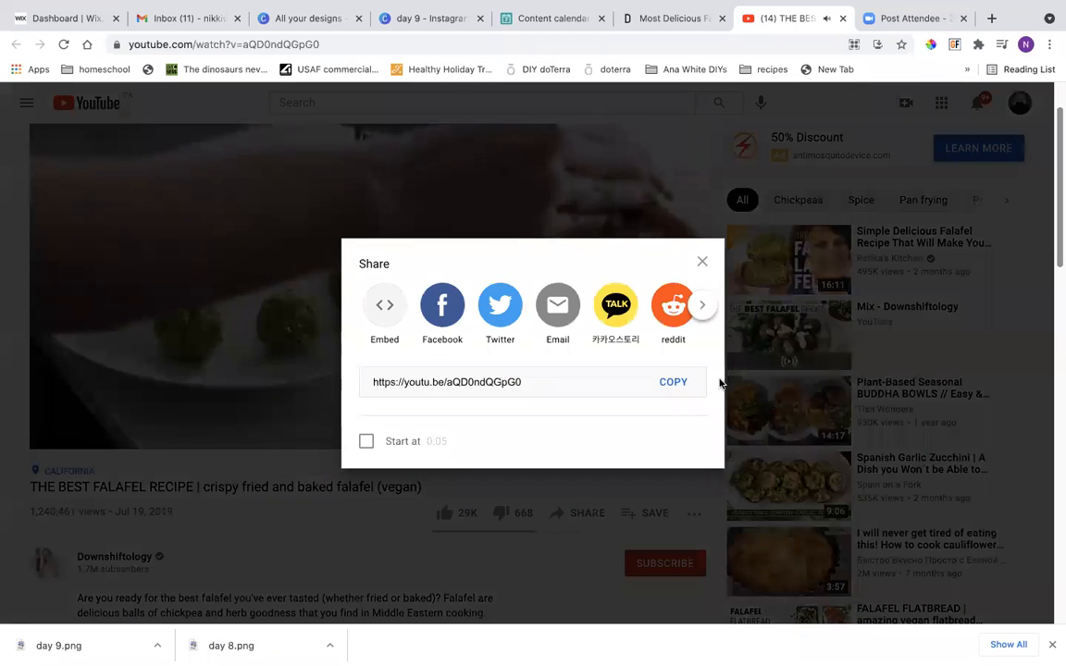
left_click(656, 381)
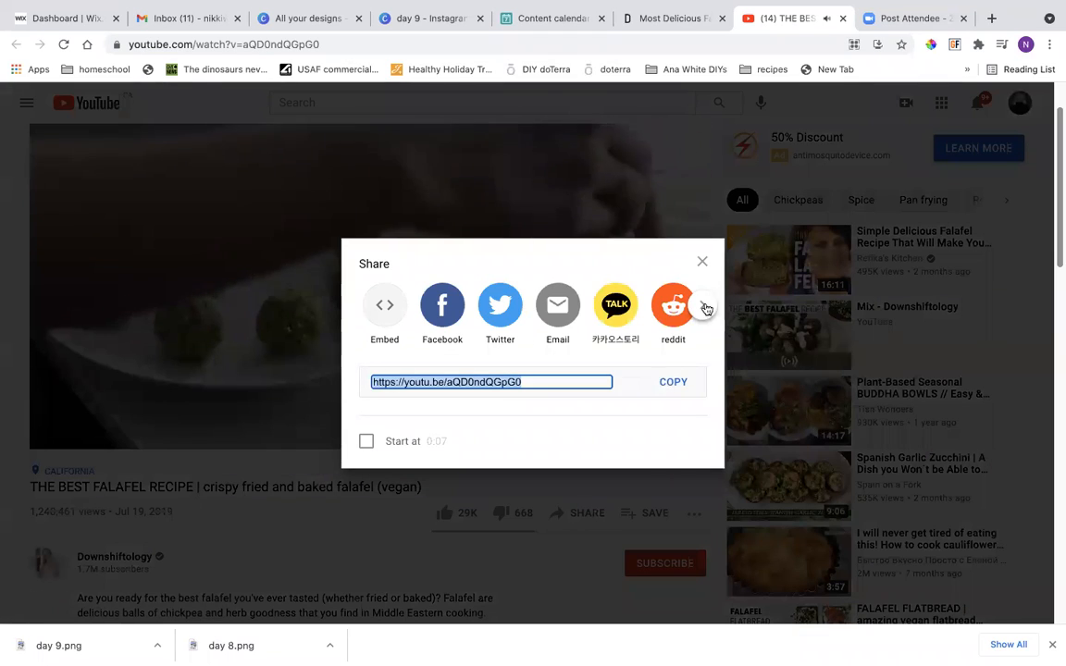
left_click(703, 262)
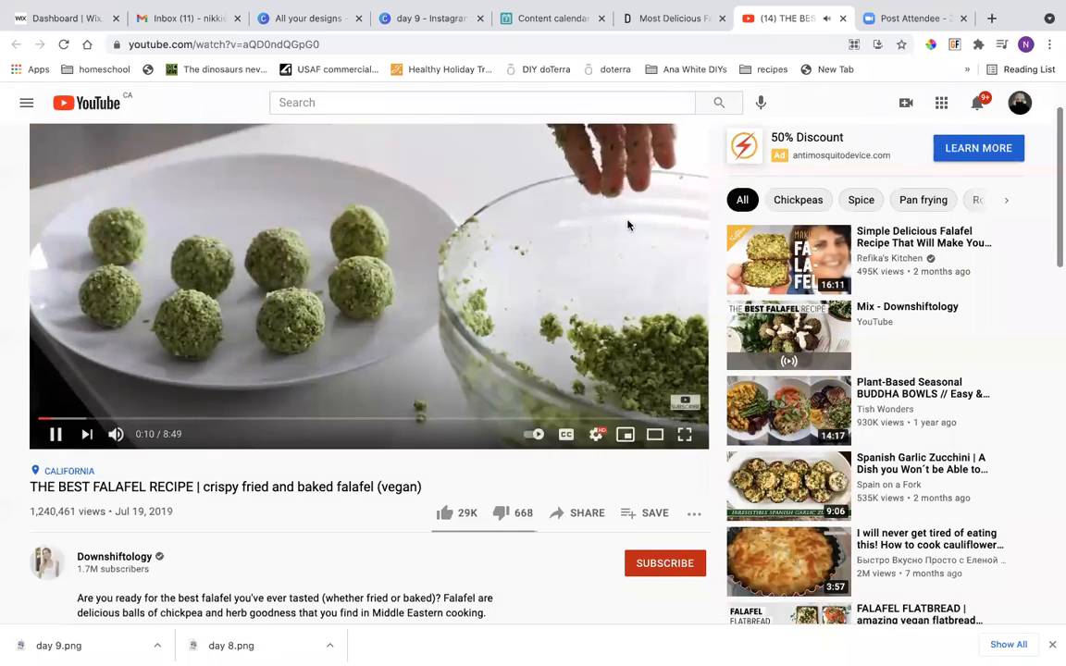
left_click(842, 19)
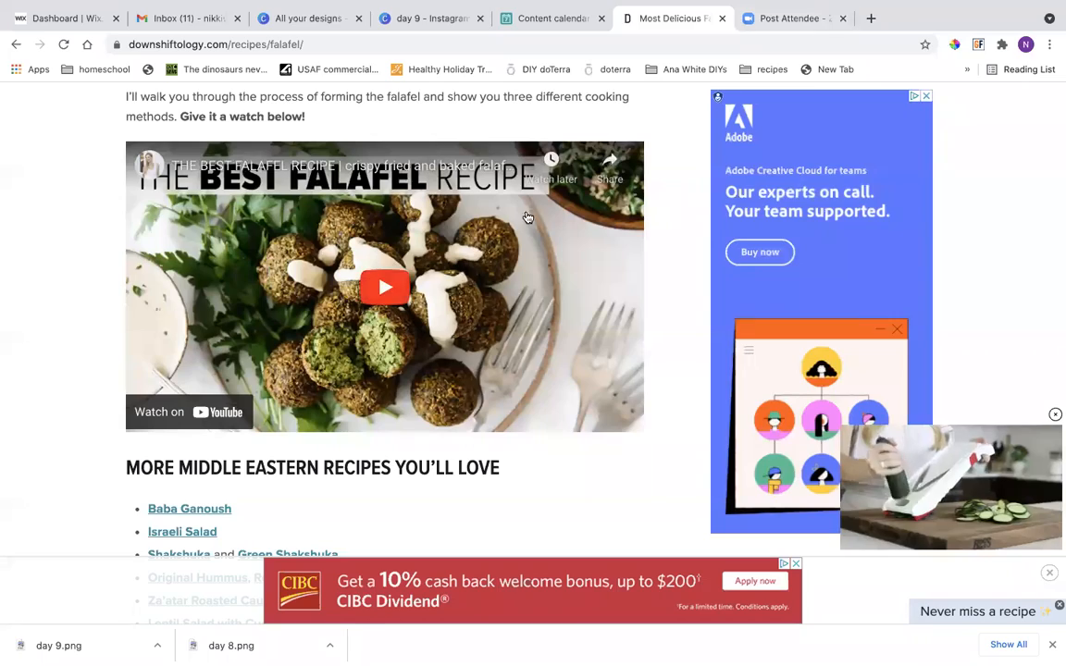
Return to the Airtable record and add "recipe below:" with the copied YouTube link under it, followed by a blank line.
scroll(527, 217, "up", 2)
left_click(618, 20)
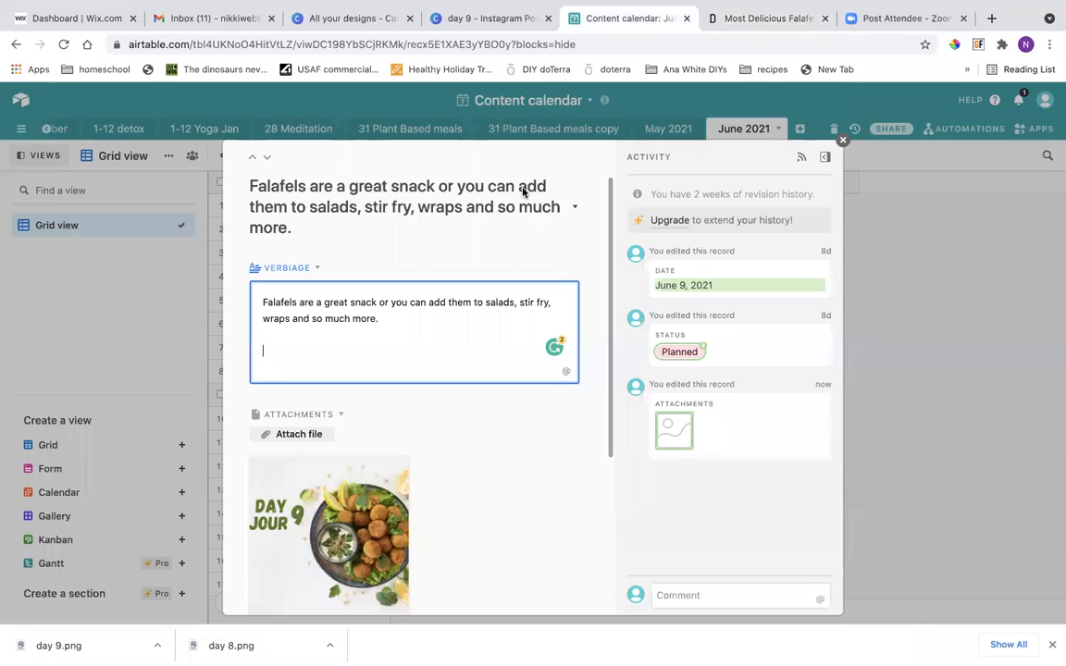
type("Chec")
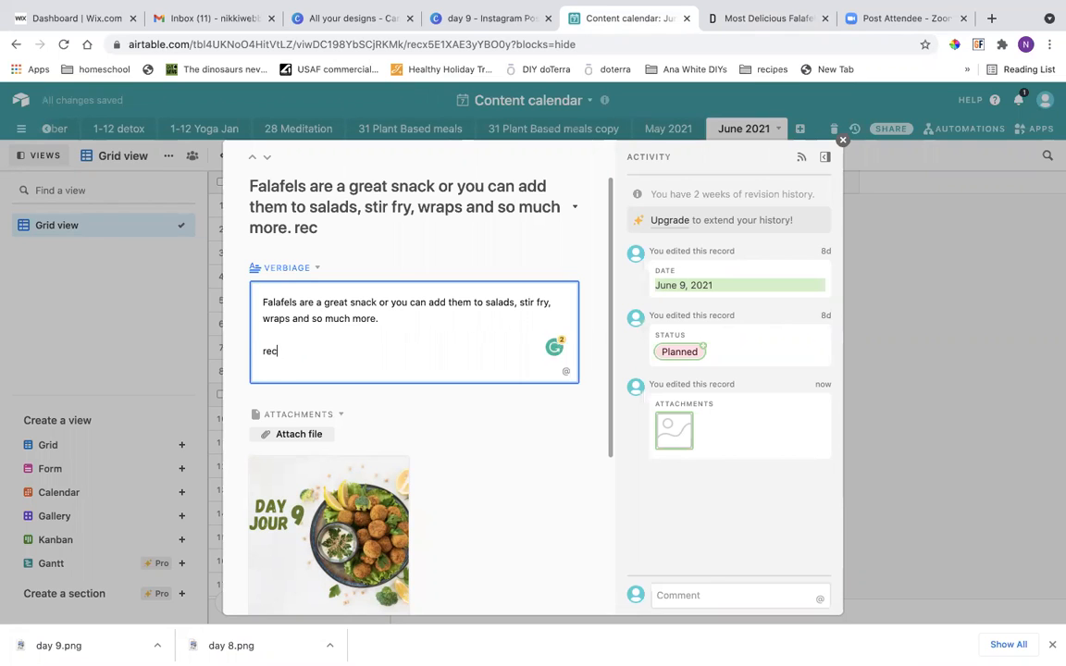
type("below:")
key("Return")
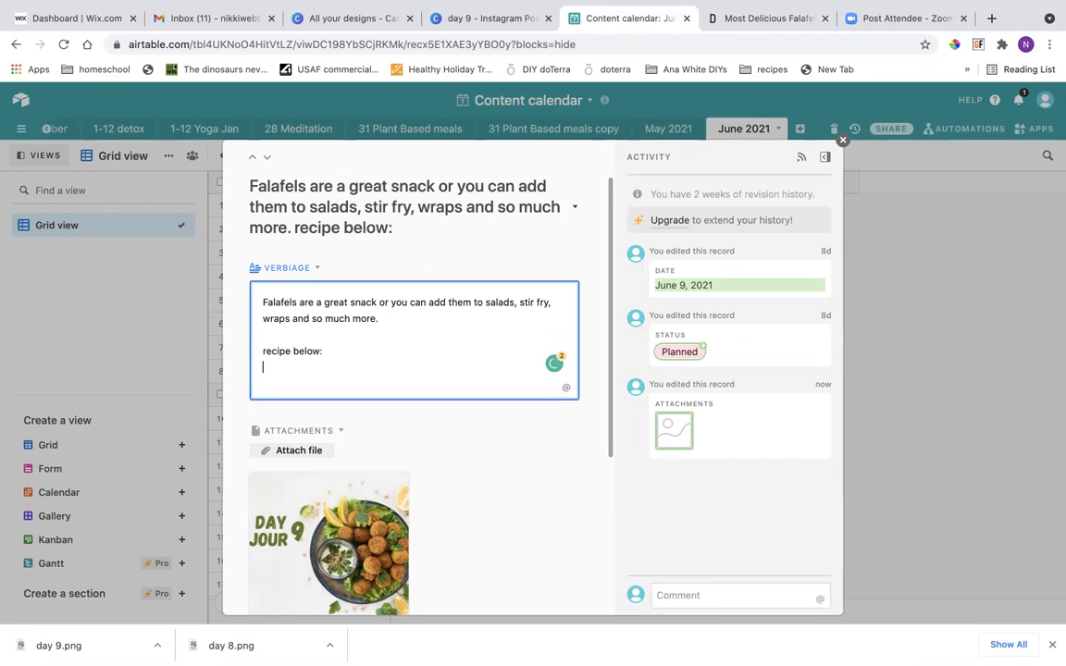
right_click(274, 367)
left_click(315, 462)
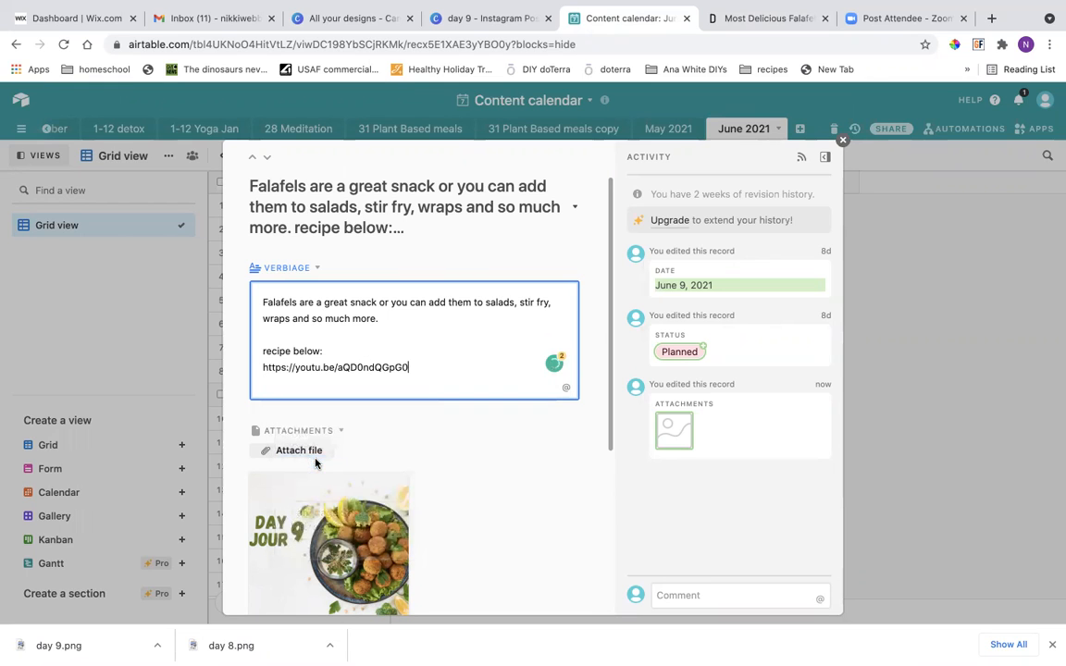
key("Return")
key("Return")
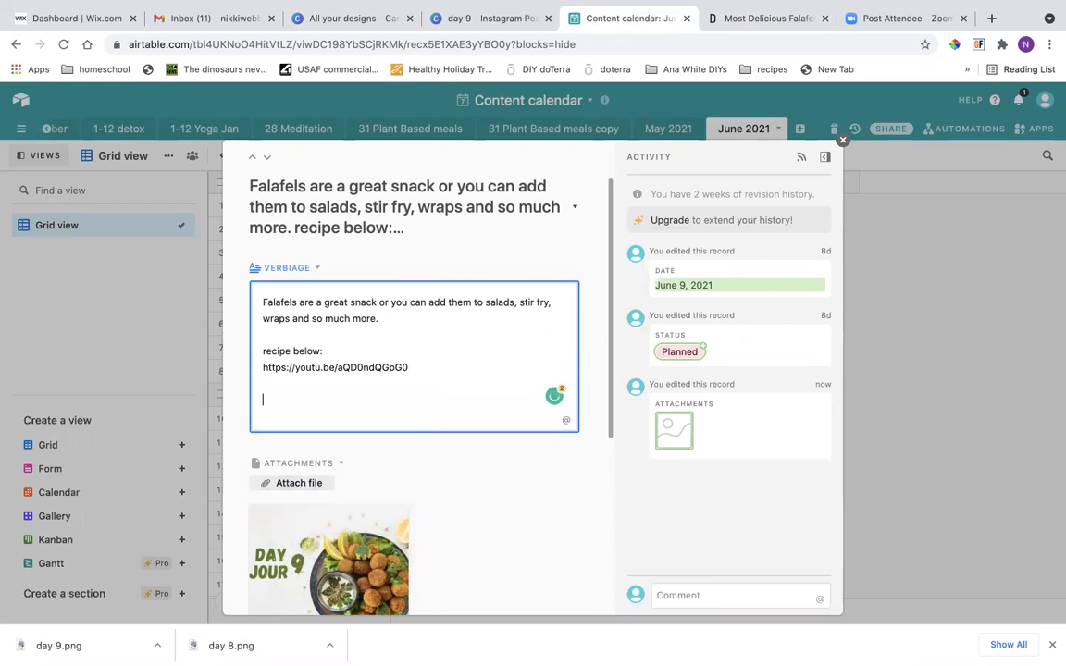
Insert two extra empty lines between the caption sentence and "recipe below:".
left_click(381, 320)
key("Return")
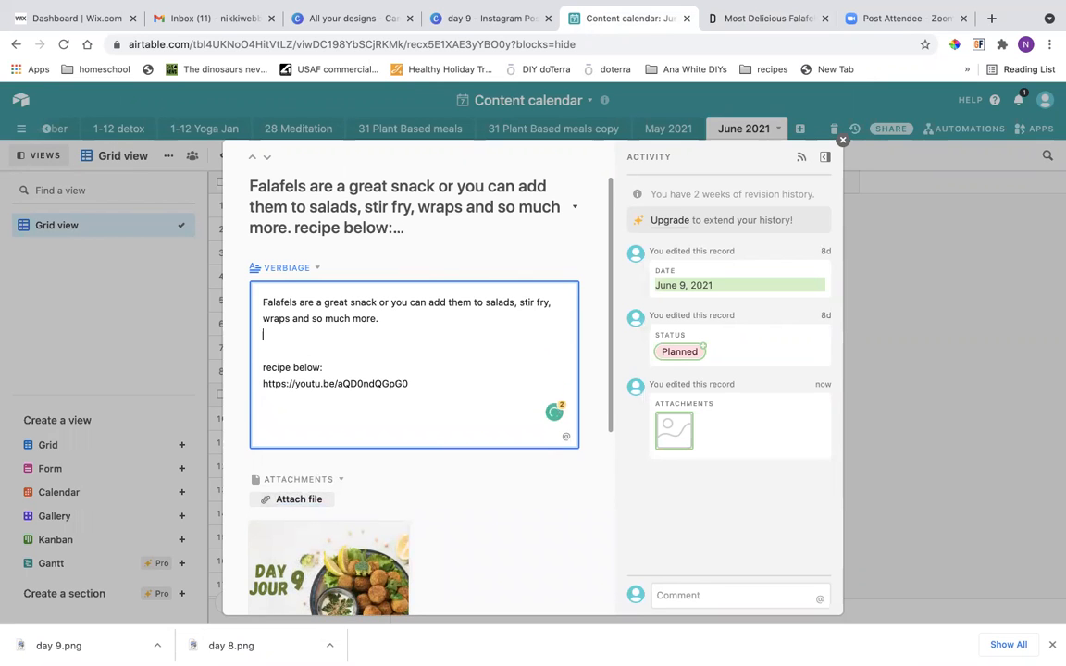
key("Return")
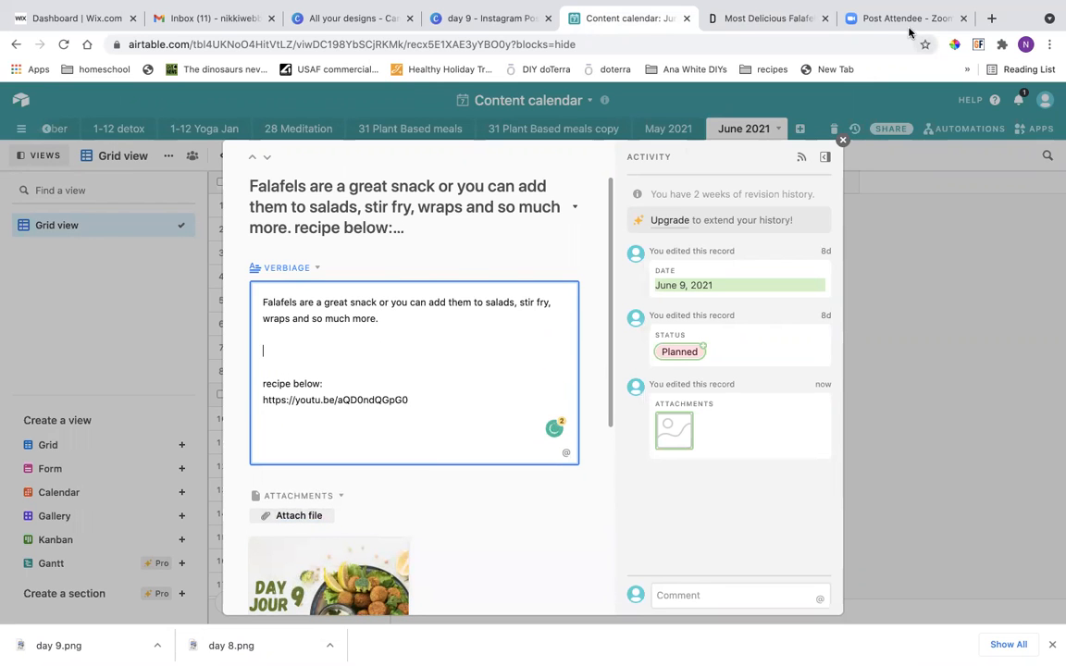
Switch to the falafel recipe page and search Google from there for "benefits of chickpeas".
left_click(747, 19)
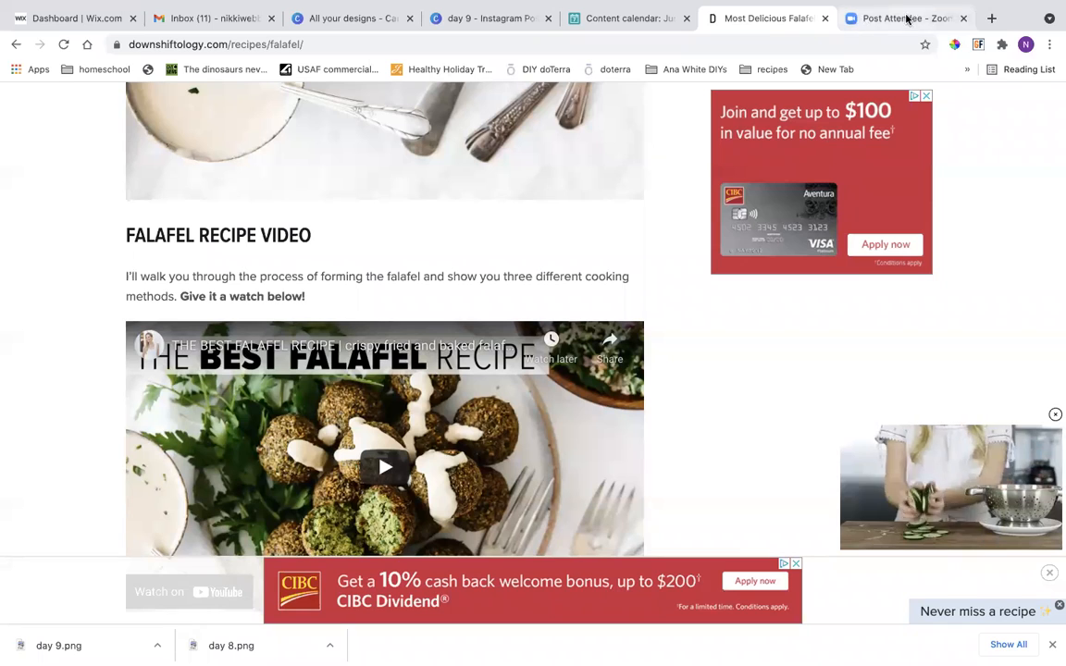
left_click(327, 44)
key("BackSpace")
type("bene")
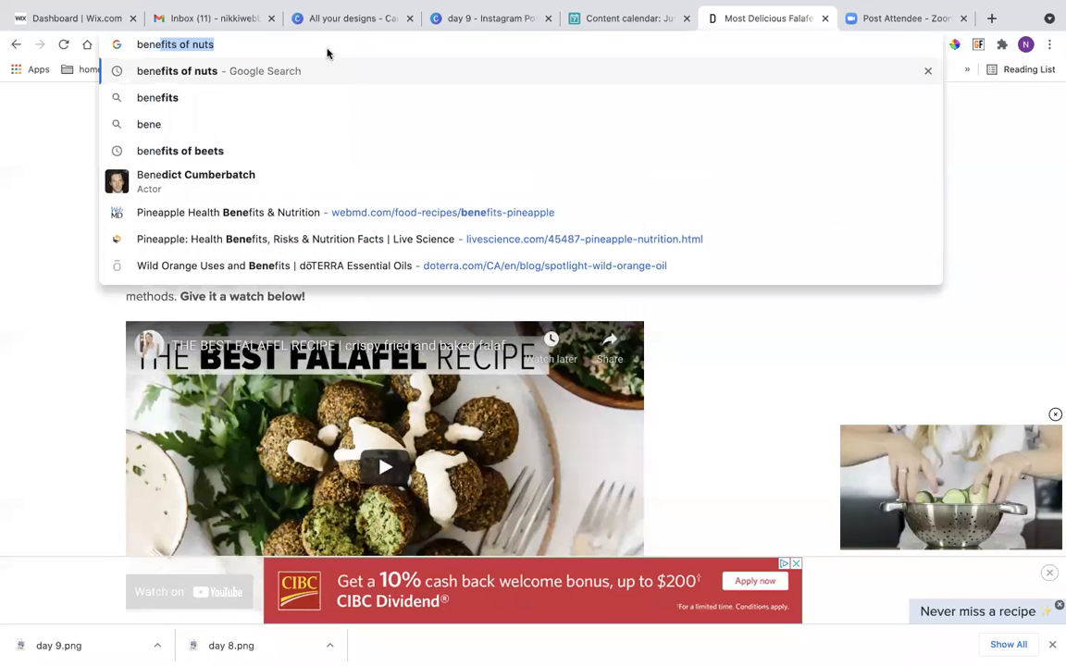
key("Right")
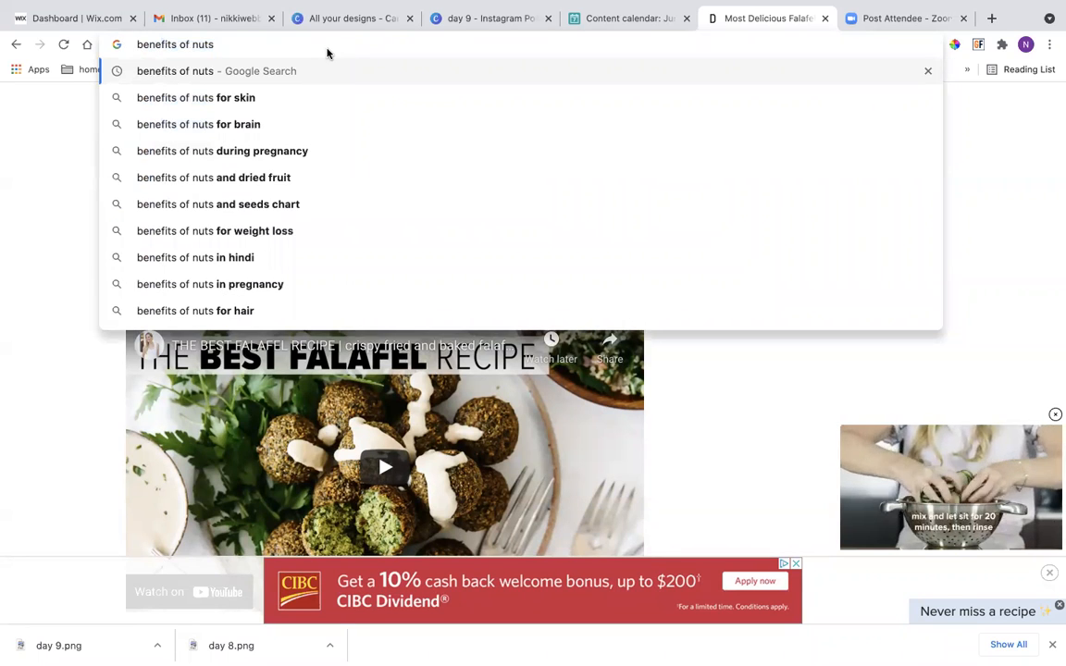
key("BackSpace")
key("BackSpace")
key("BackSpace")
key("BackSpace")
type("chickp")
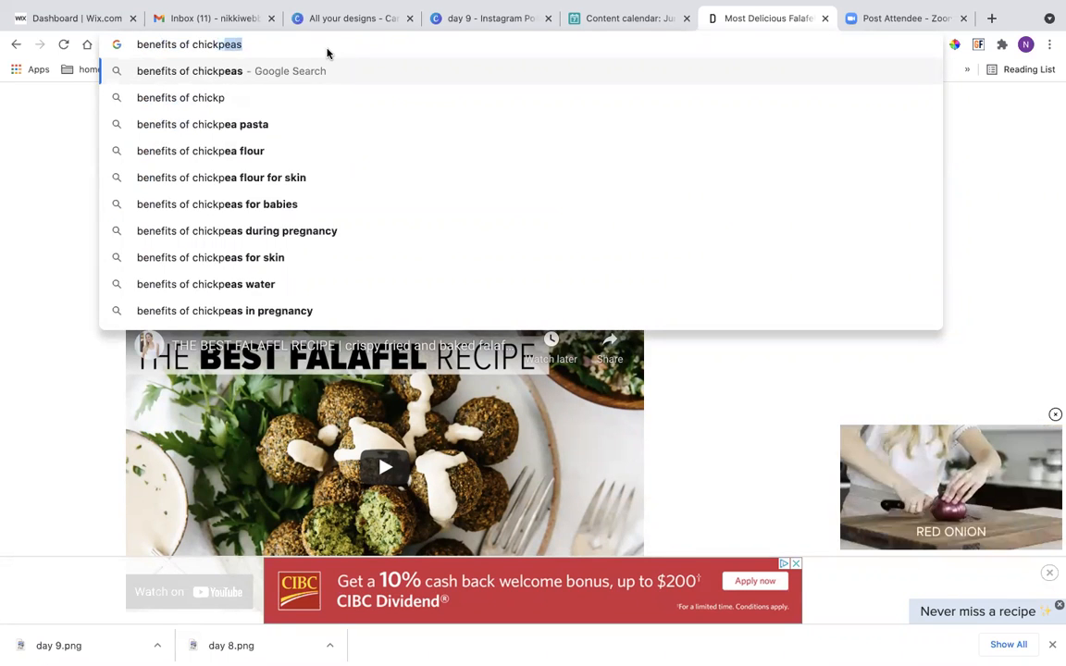
key("Return")
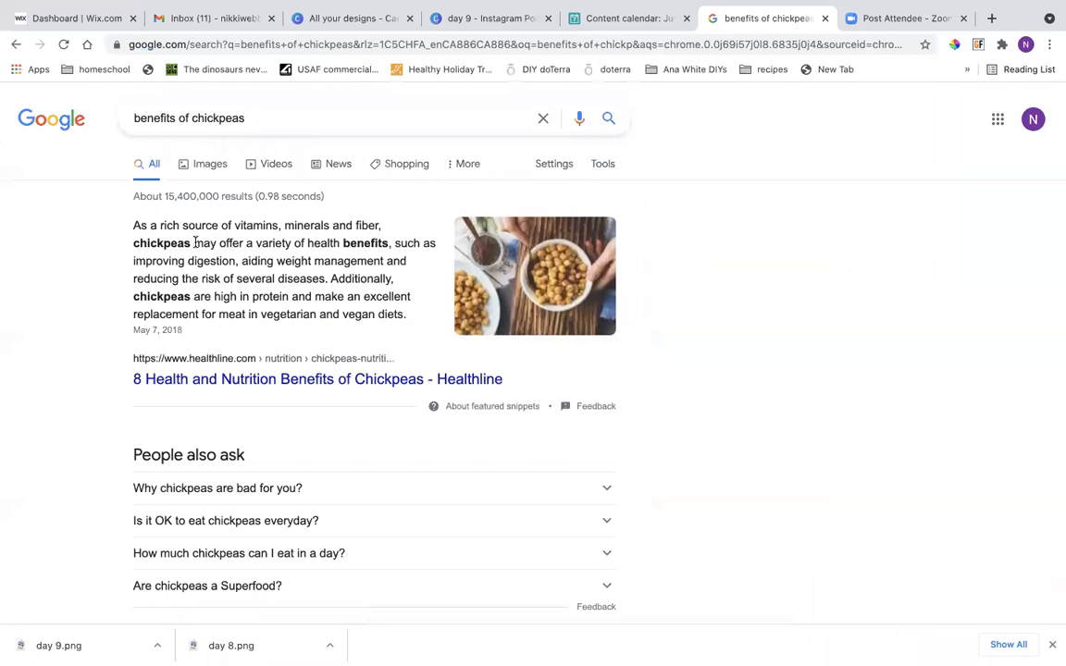
Copy the full Healthline snippet on chickpea benefits and paste it into the Airtable caption under the falafel sentence.
left_click_drag(404, 317, 134, 229)
right_click(137, 230)
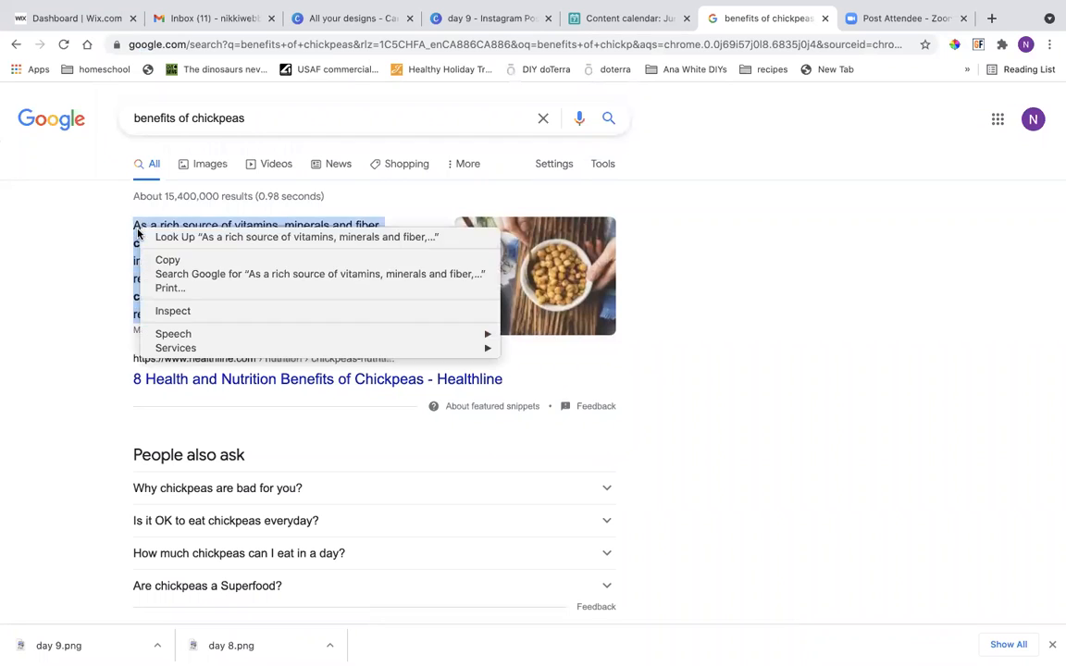
left_click(165, 260)
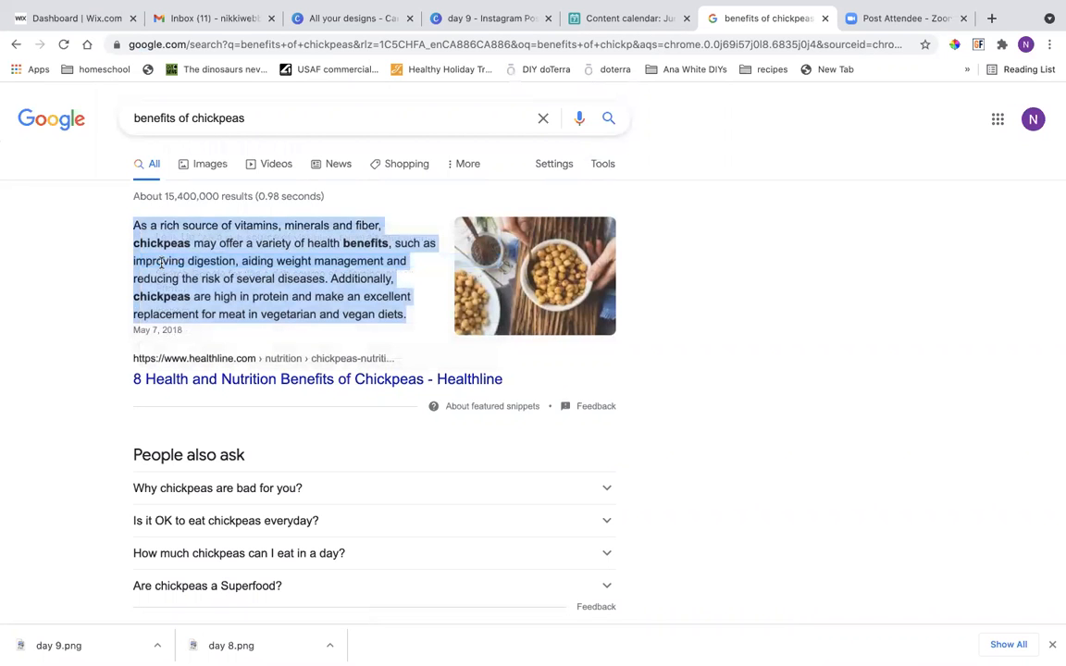
left_click(589, 19)
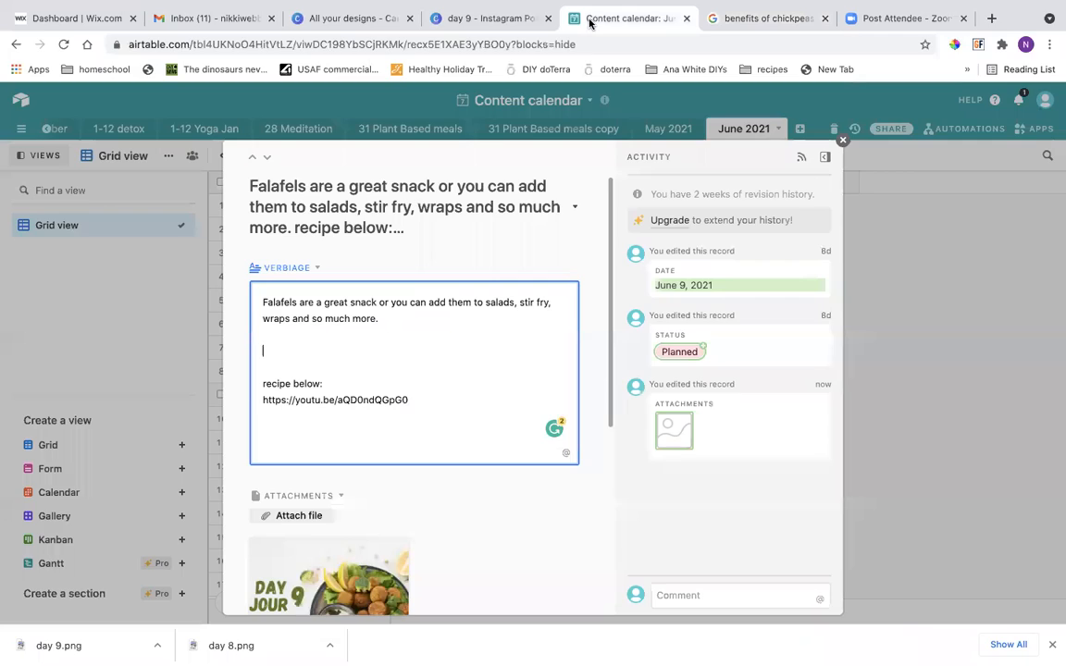
right_click(269, 343)
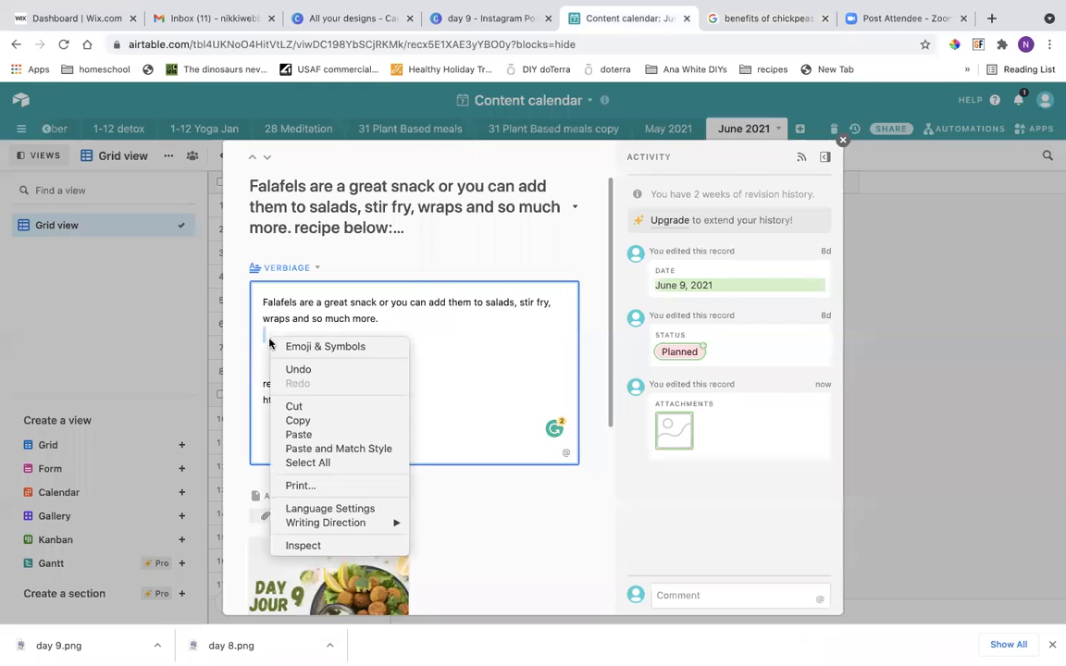
left_click(299, 434)
Put an empty line above the chickpea paragraph, credit it with "-healthline.com" followed by a blank line, and close the record.
left_click(387, 320)
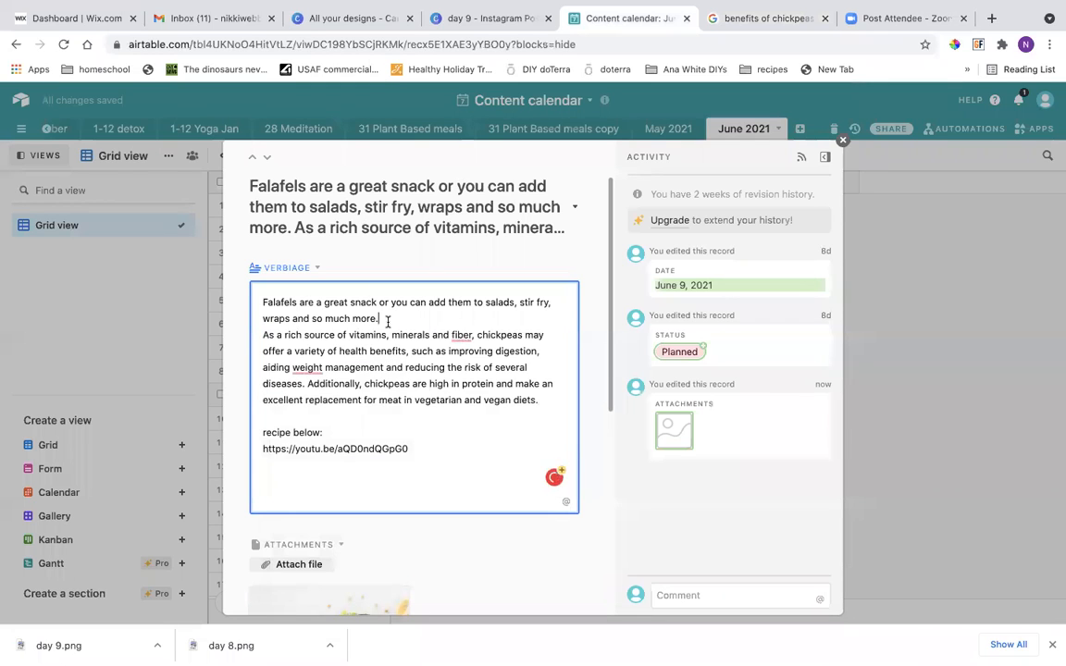
key("Return")
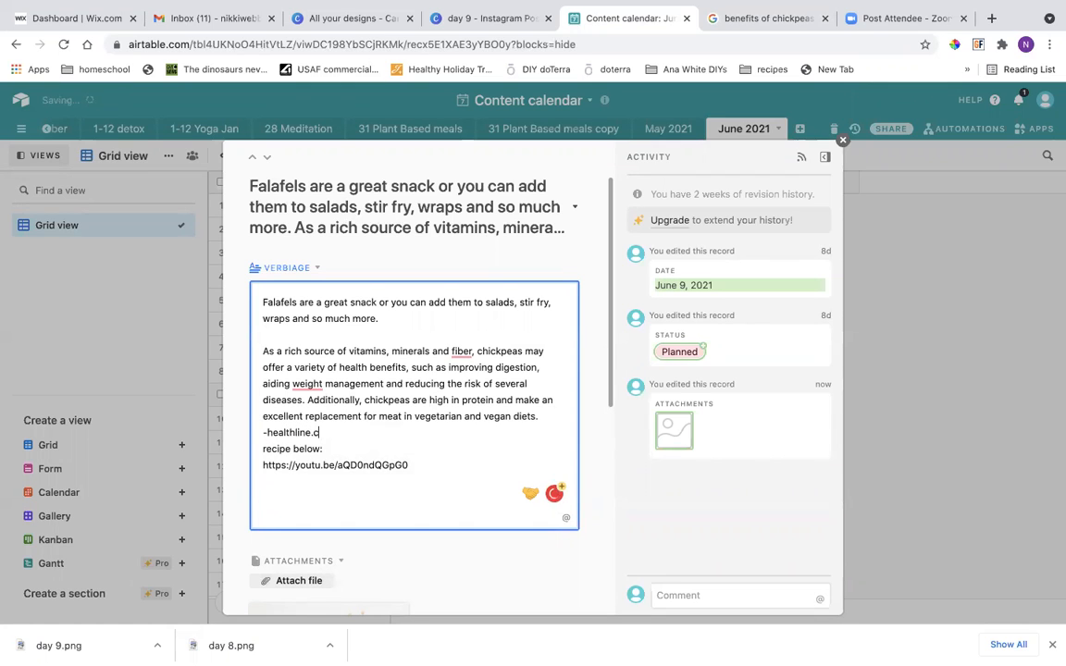
key("Return")
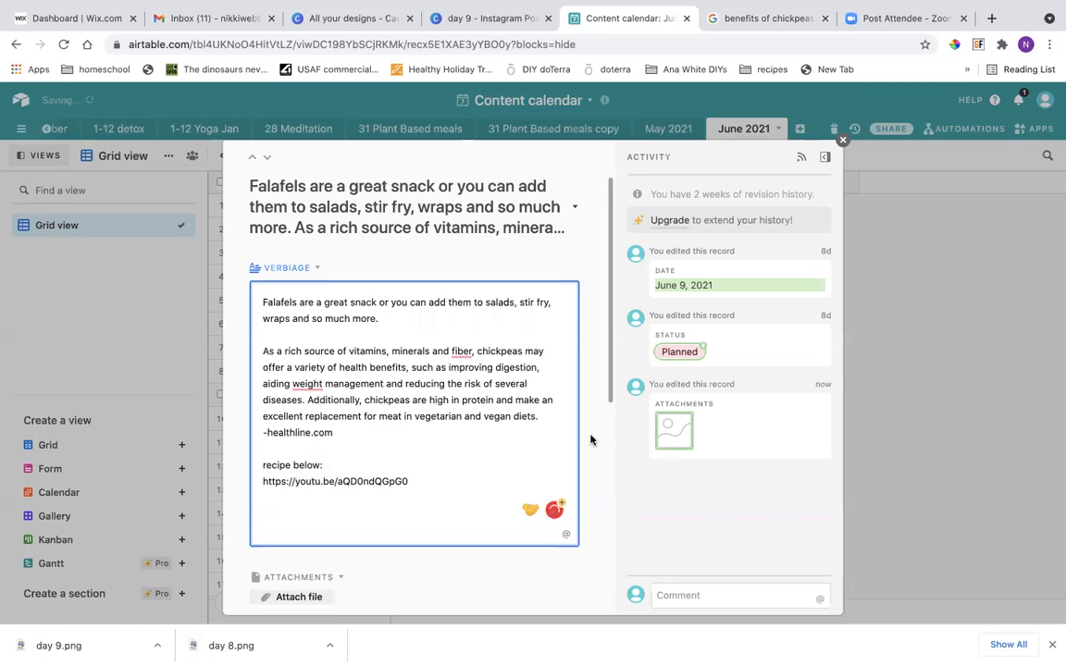
scroll(535, 455, "down", 1)
left_click(970, 392)
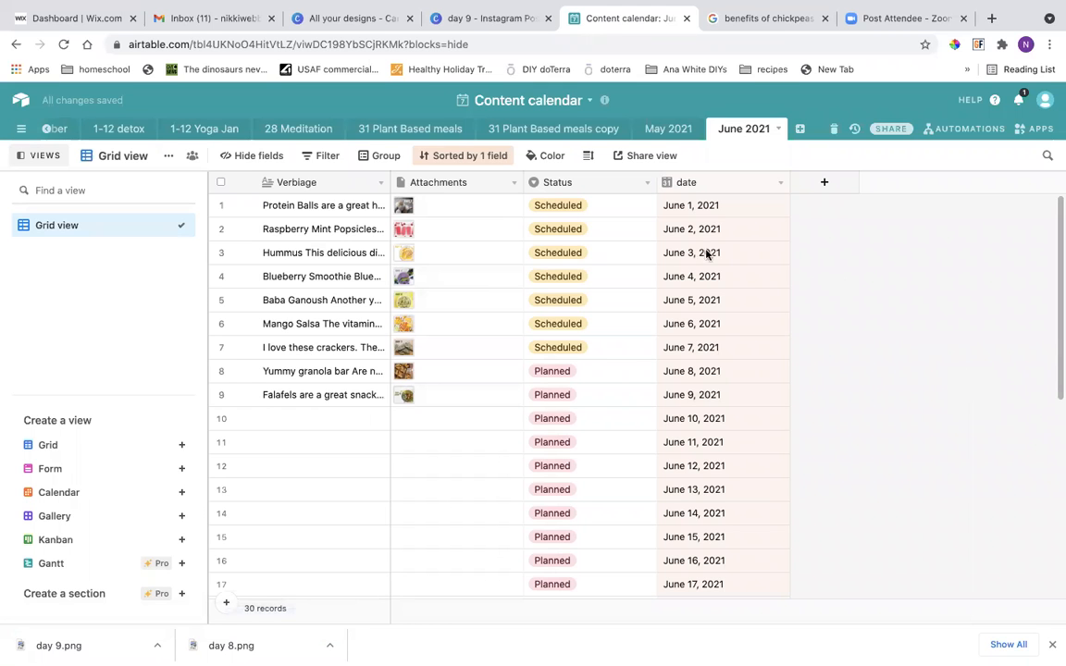
Switch to Canva, close the finished day 9 design and go to the overview of all designs.
left_click(464, 19)
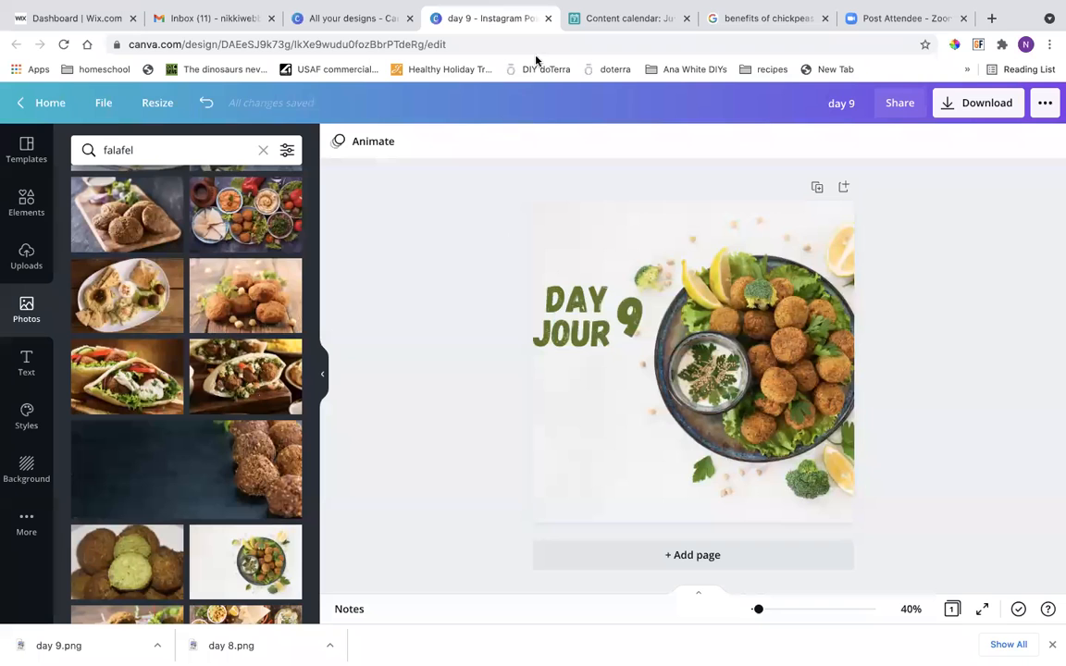
left_click(547, 19)
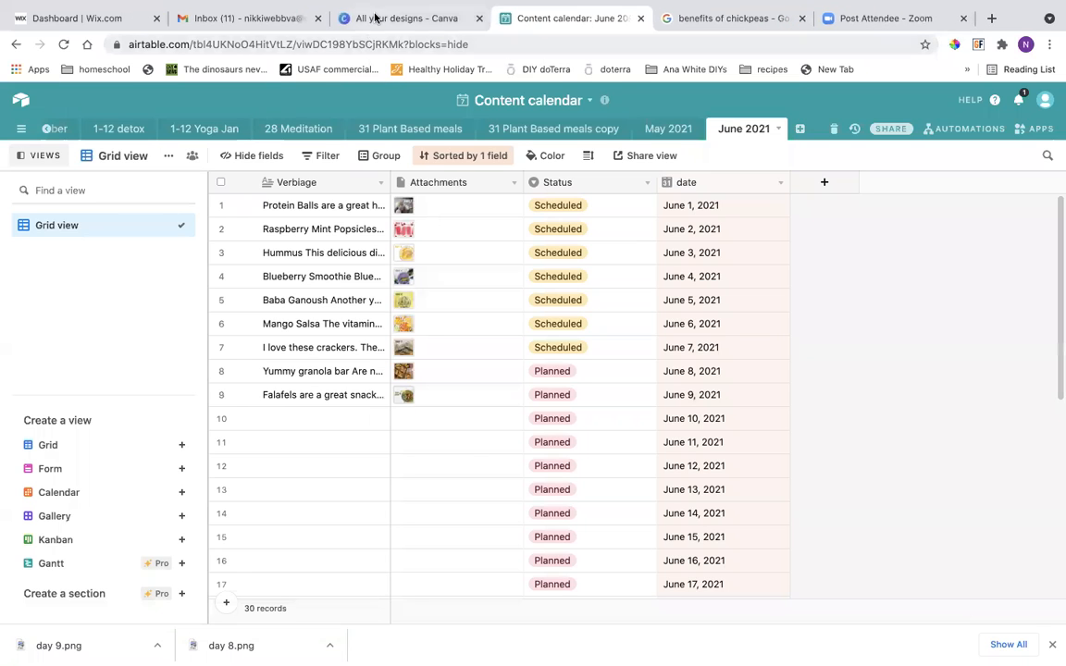
left_click(389, 19)
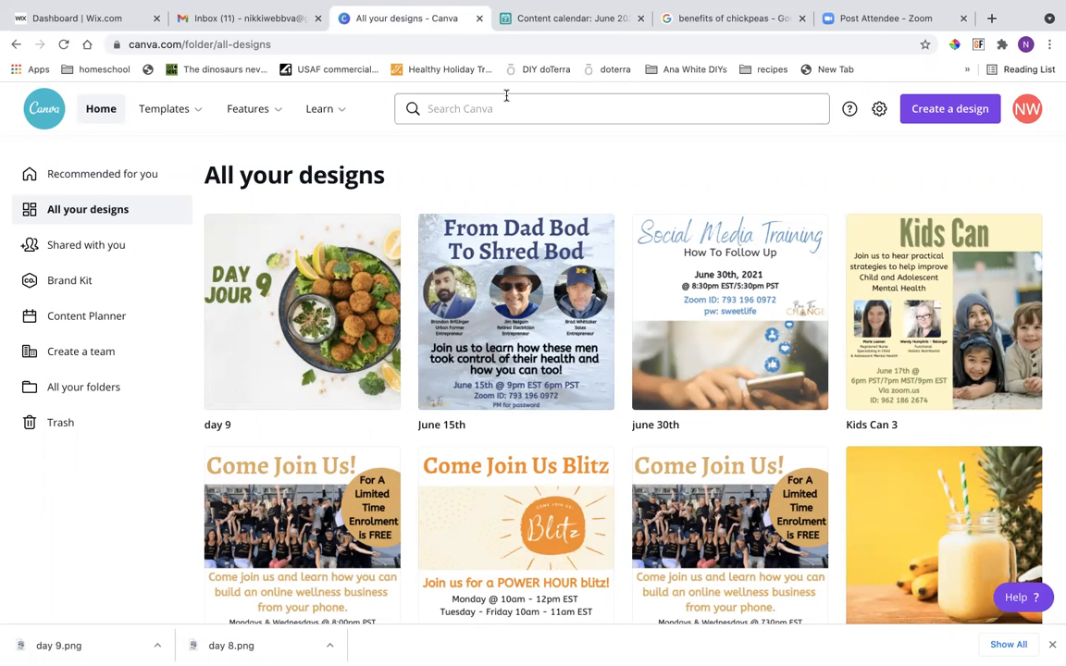
left_click(859, 20)
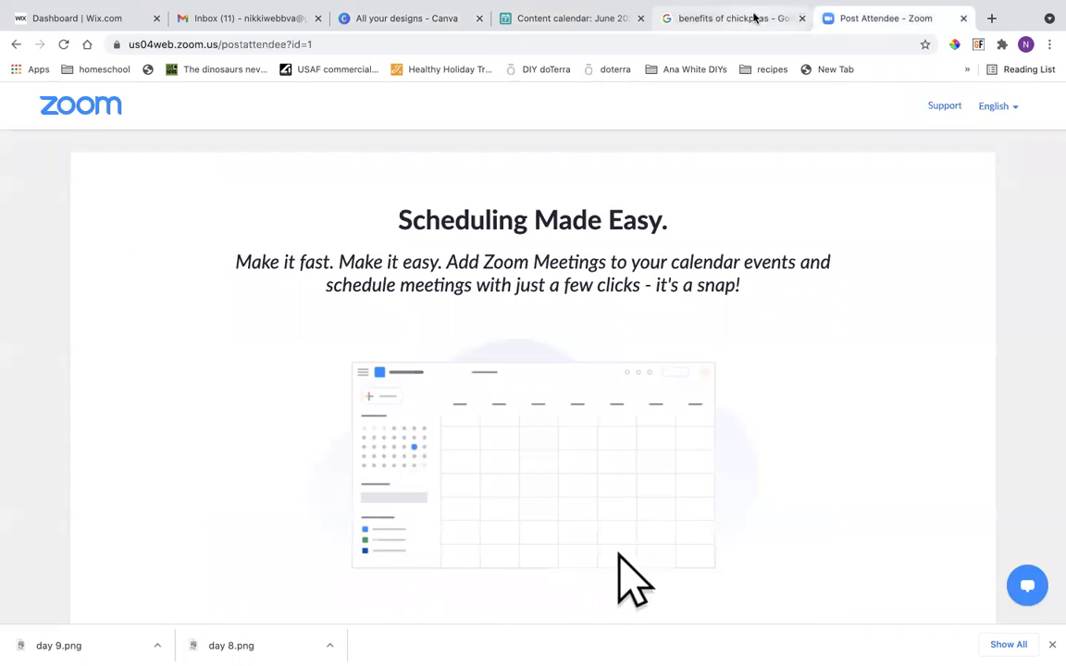